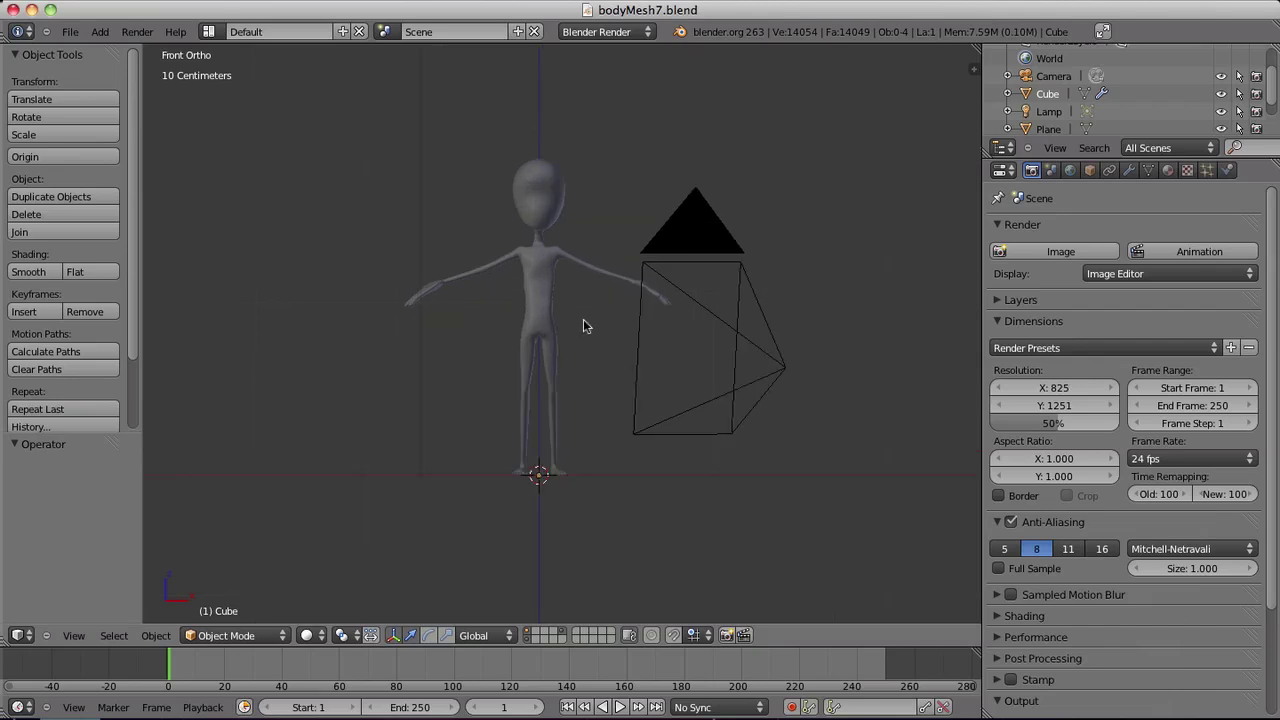
right_click(549, 287)
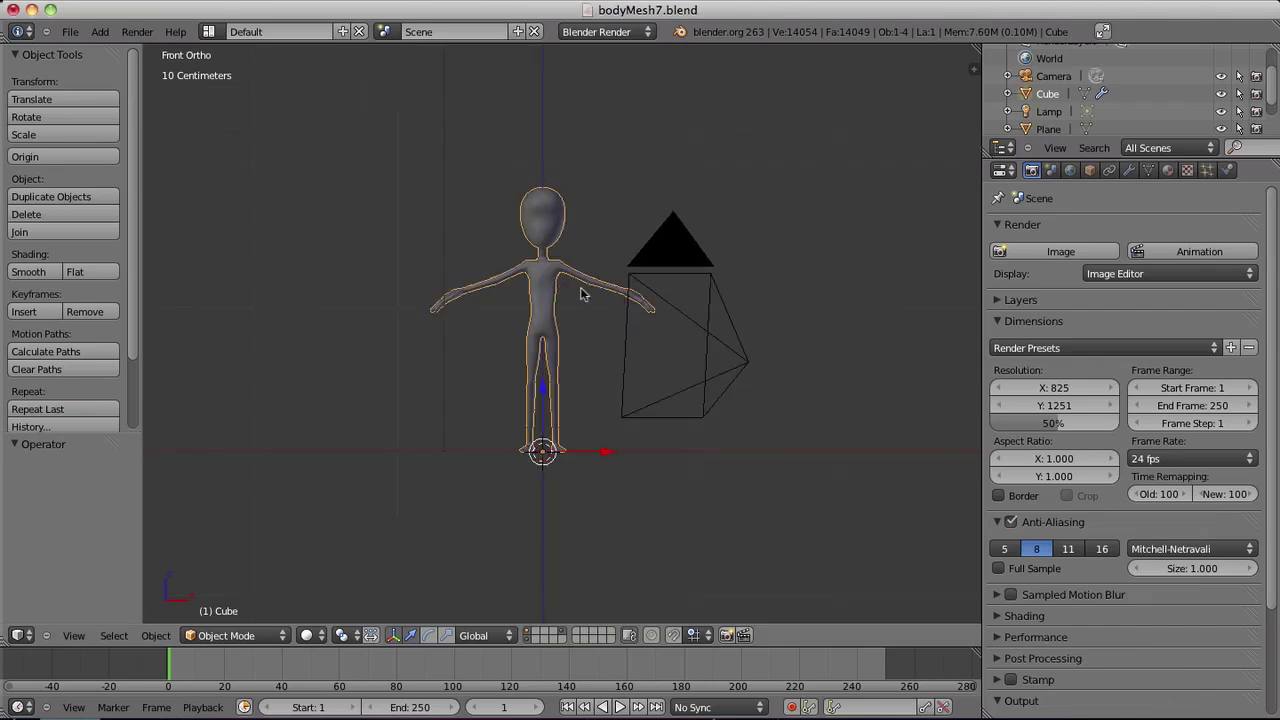
key(a)
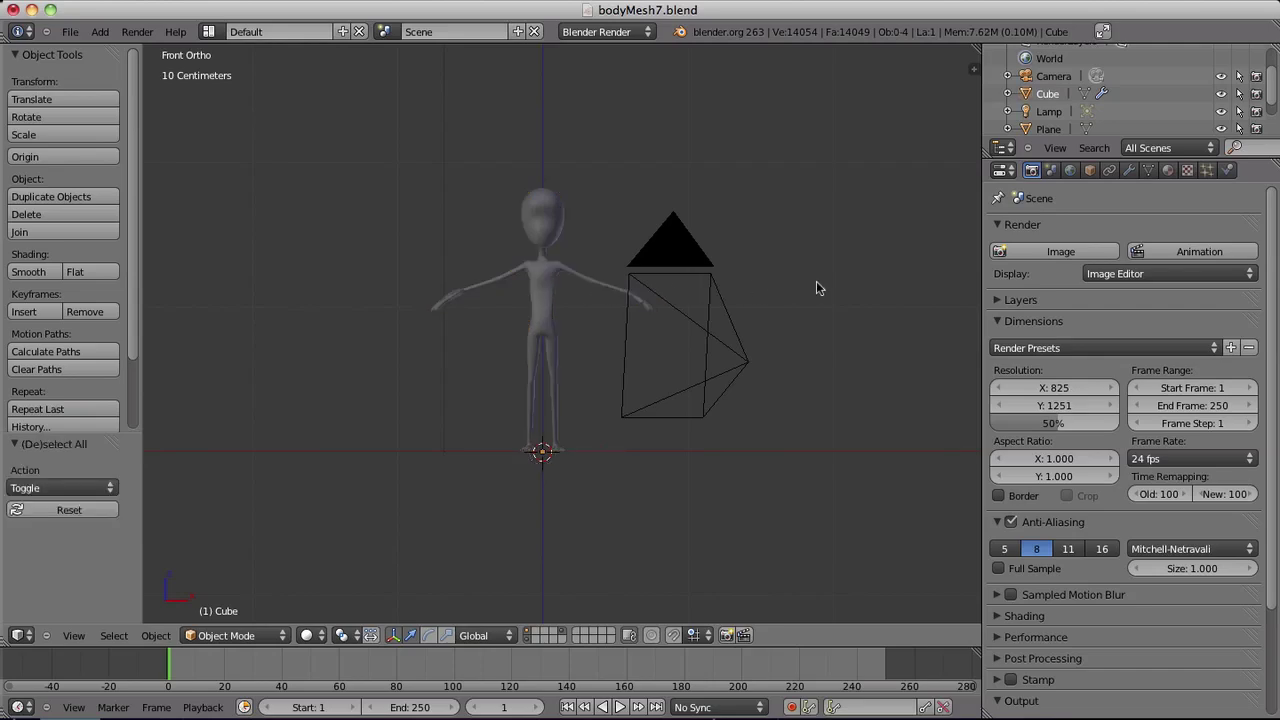
mouse_move(817, 288)
middle_down()
mouse_move(786, 288)
mouse_move(750, 317)
mouse_move(825, 287)
middle_up()
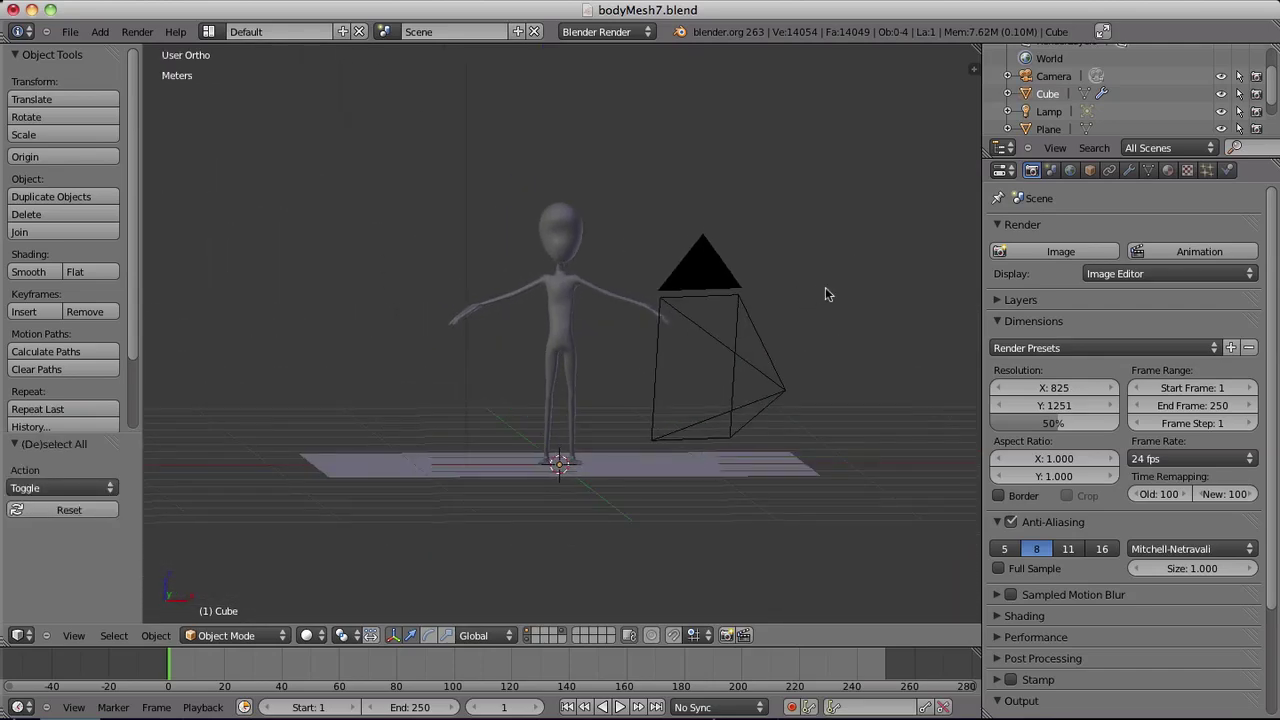
key(KP_1)
Step: Move the body mesh aside and clear its location again, and return the displaced 3D cursor to the world origin
right_click(570, 296)
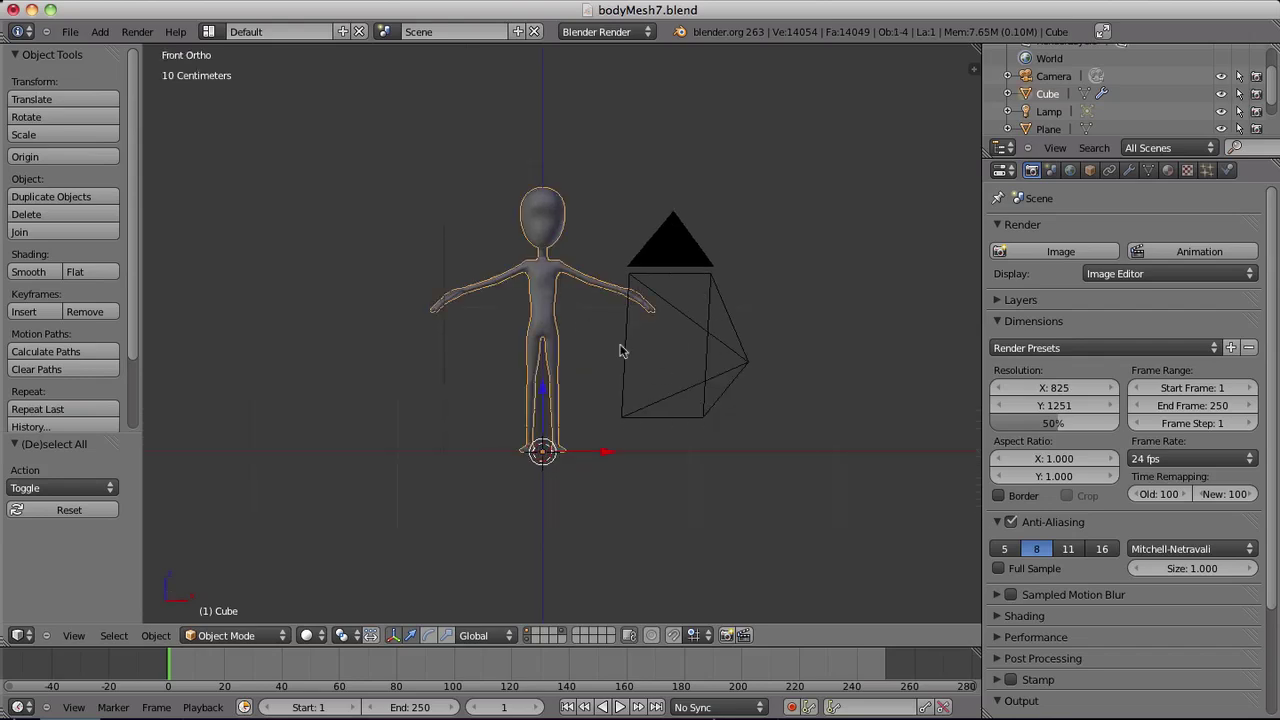
key(g)
click(400, 326)
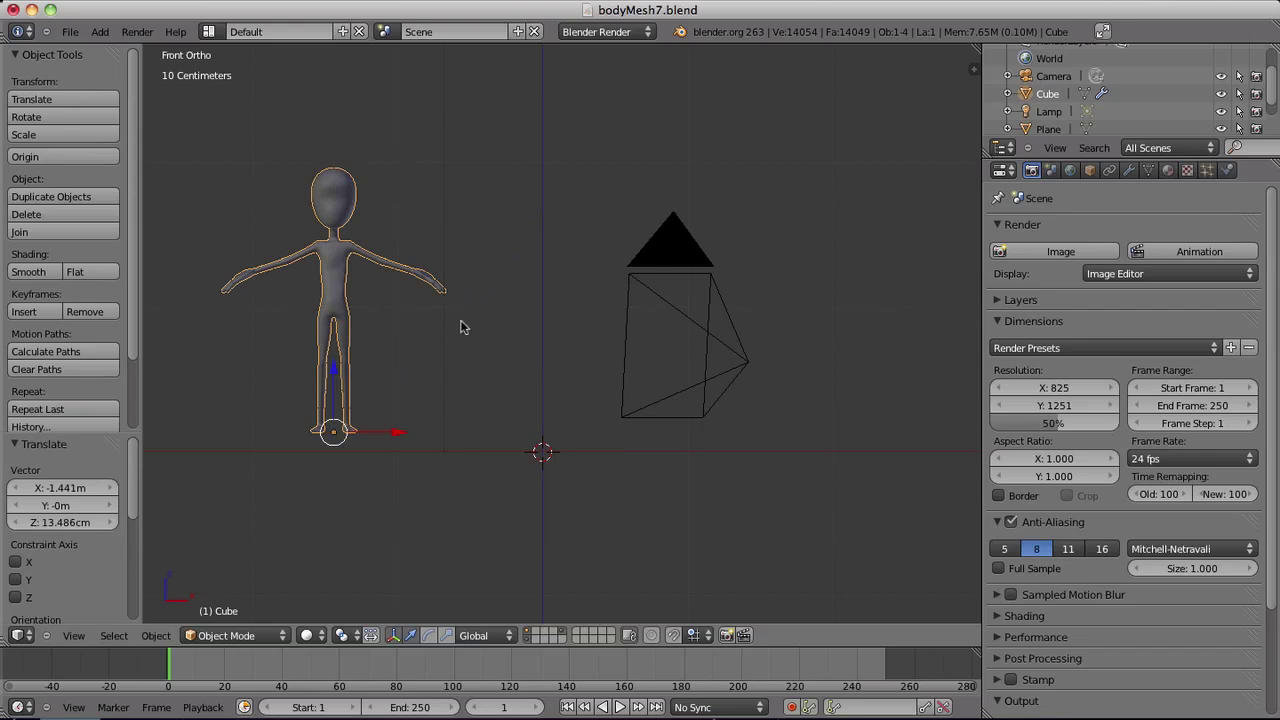
key(alt+g)
click(862, 311)
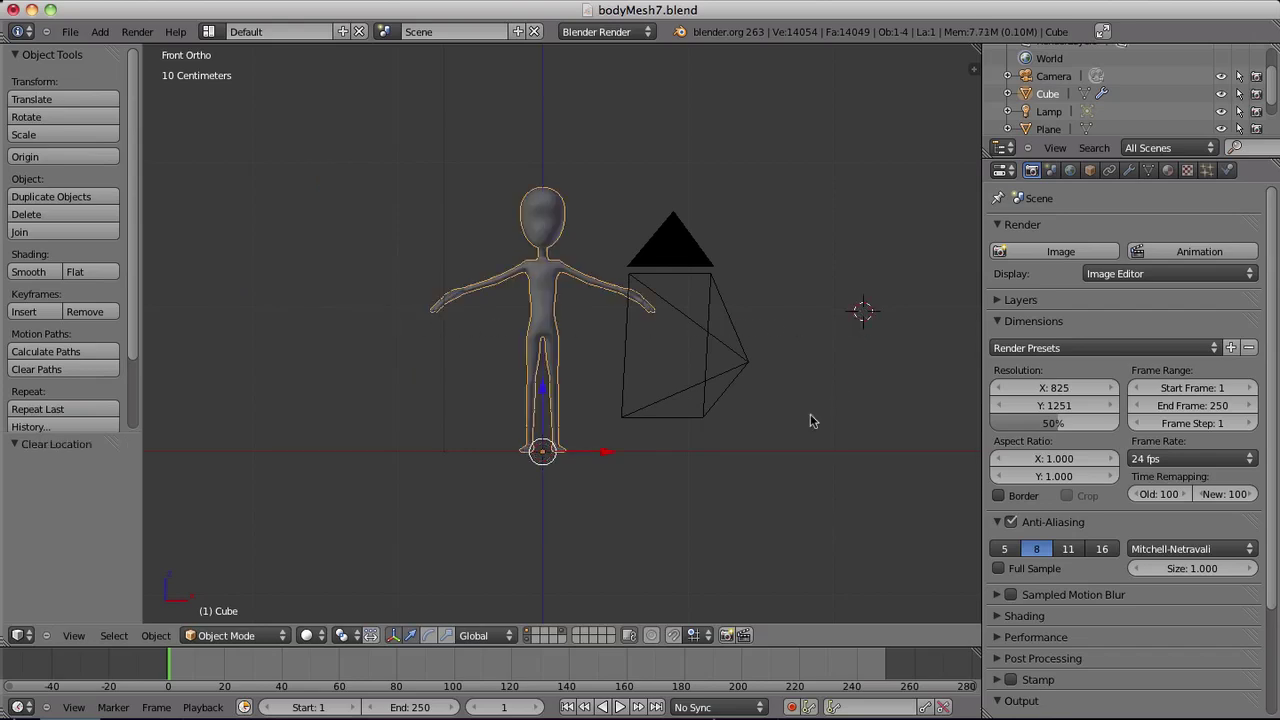
key(Home)
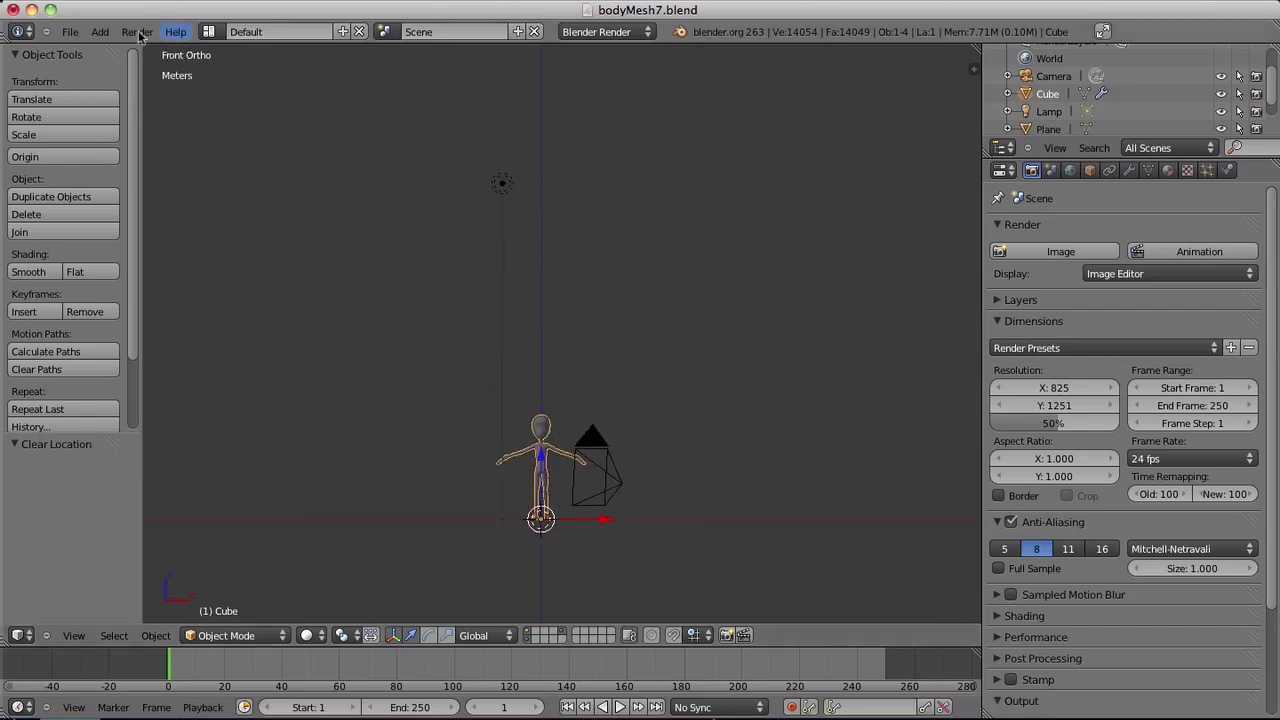
Step: Find the Rigging: Rigify add-on in the user preferences, enable it and view its details
key(ctrl+alt+u)
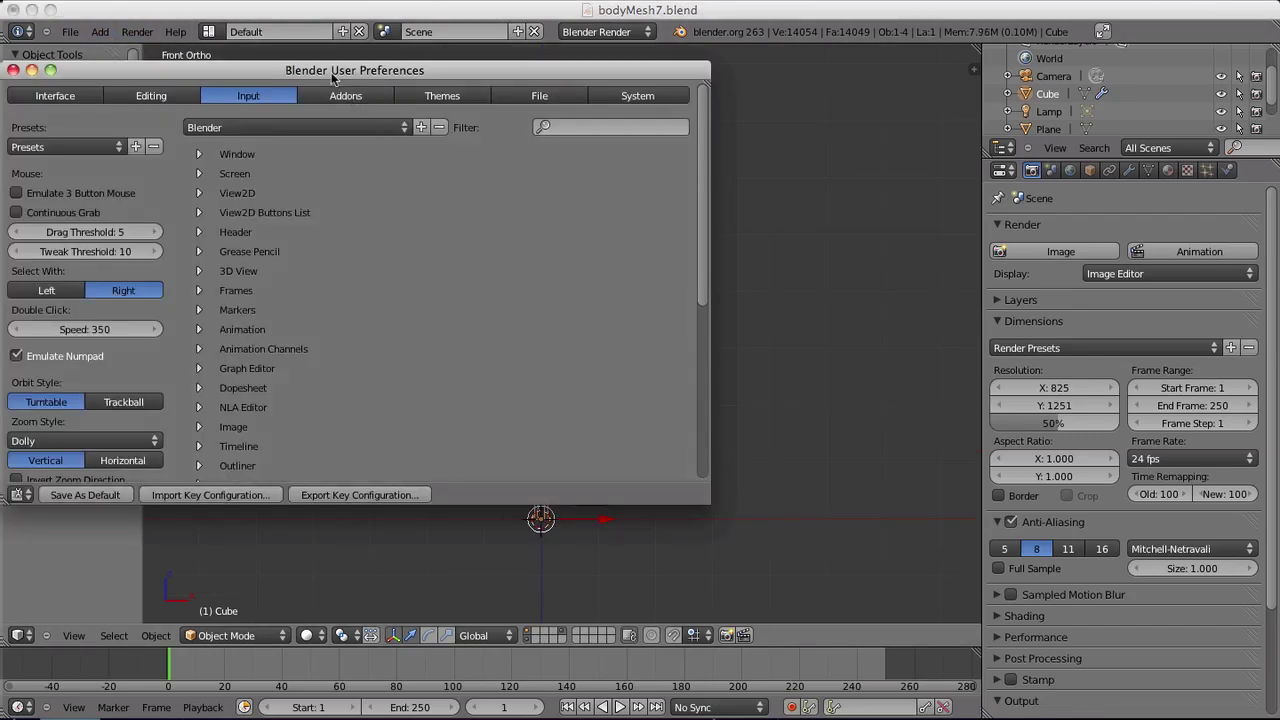
drag(343, 78, 551, 115)
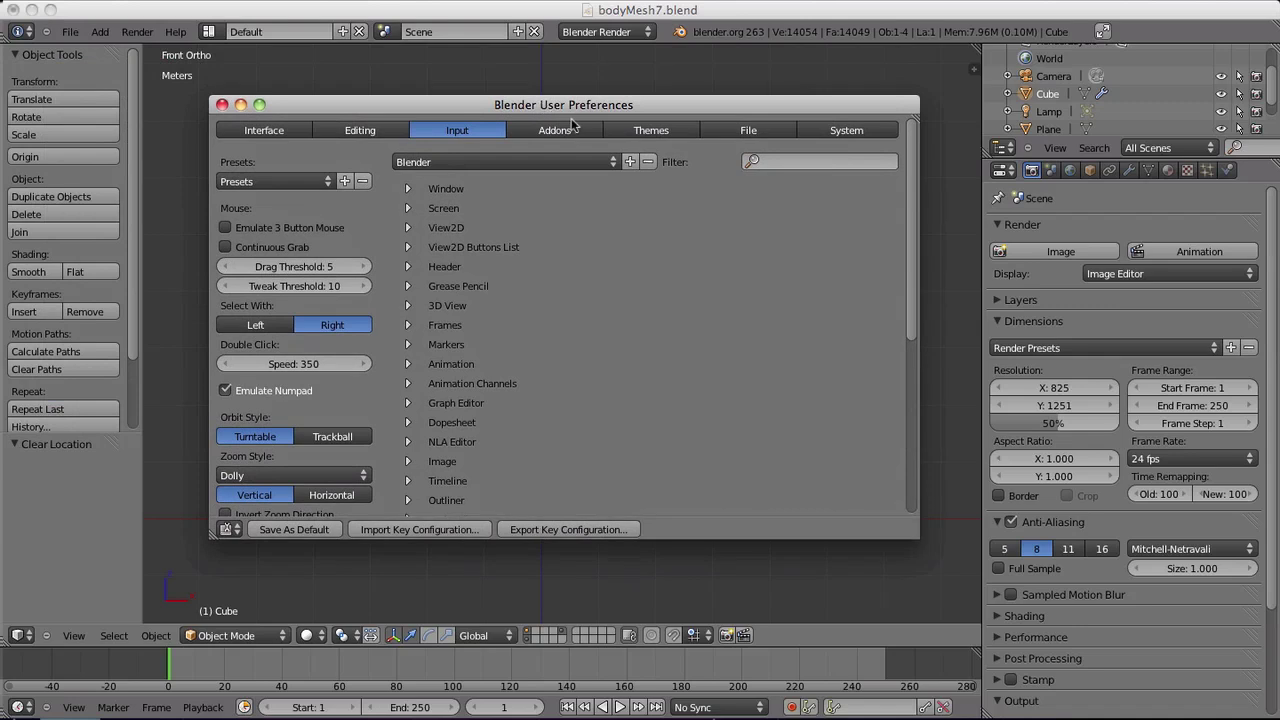
click(510, 137)
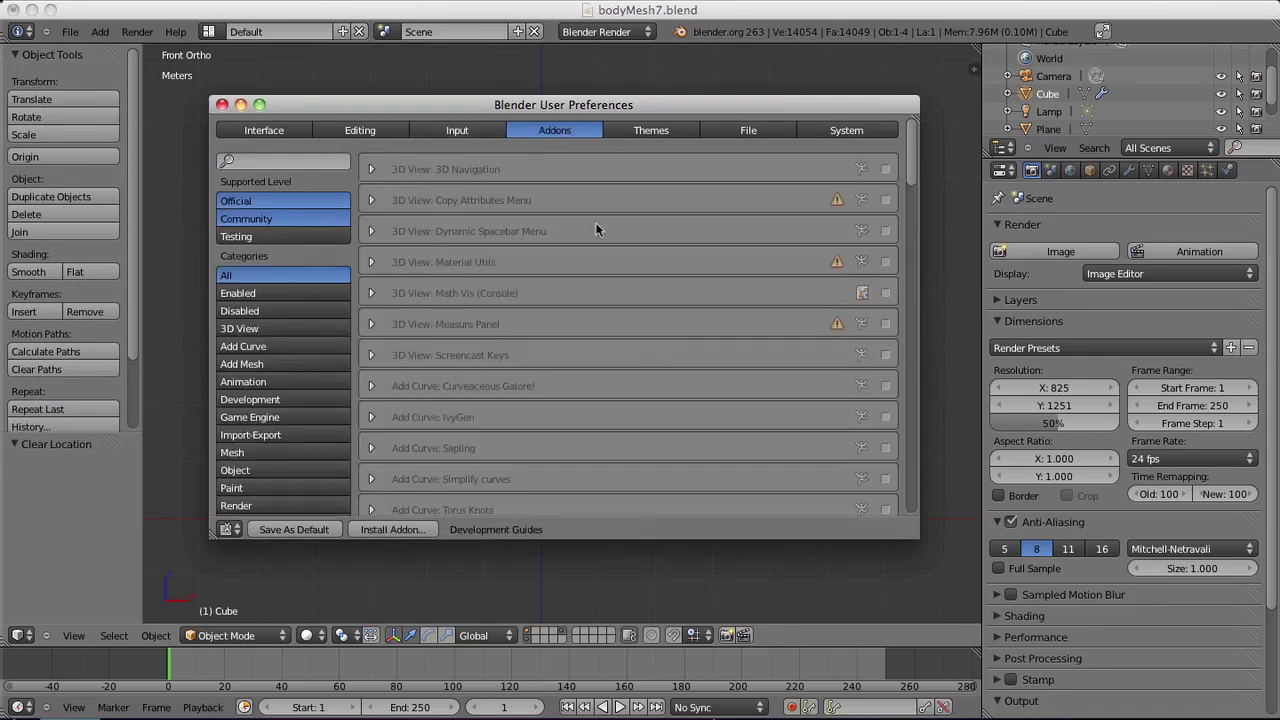
click(284, 161)
text(rigify)
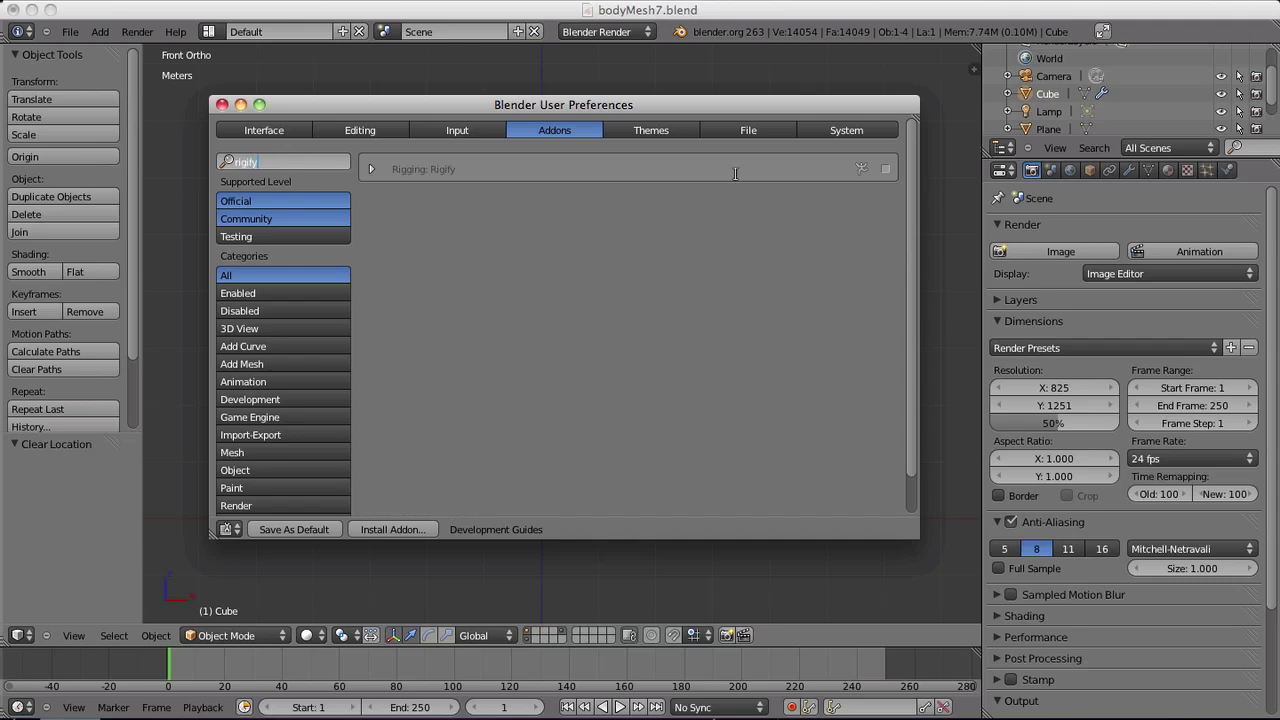
key(Return)
click(886, 171)
click(372, 169)
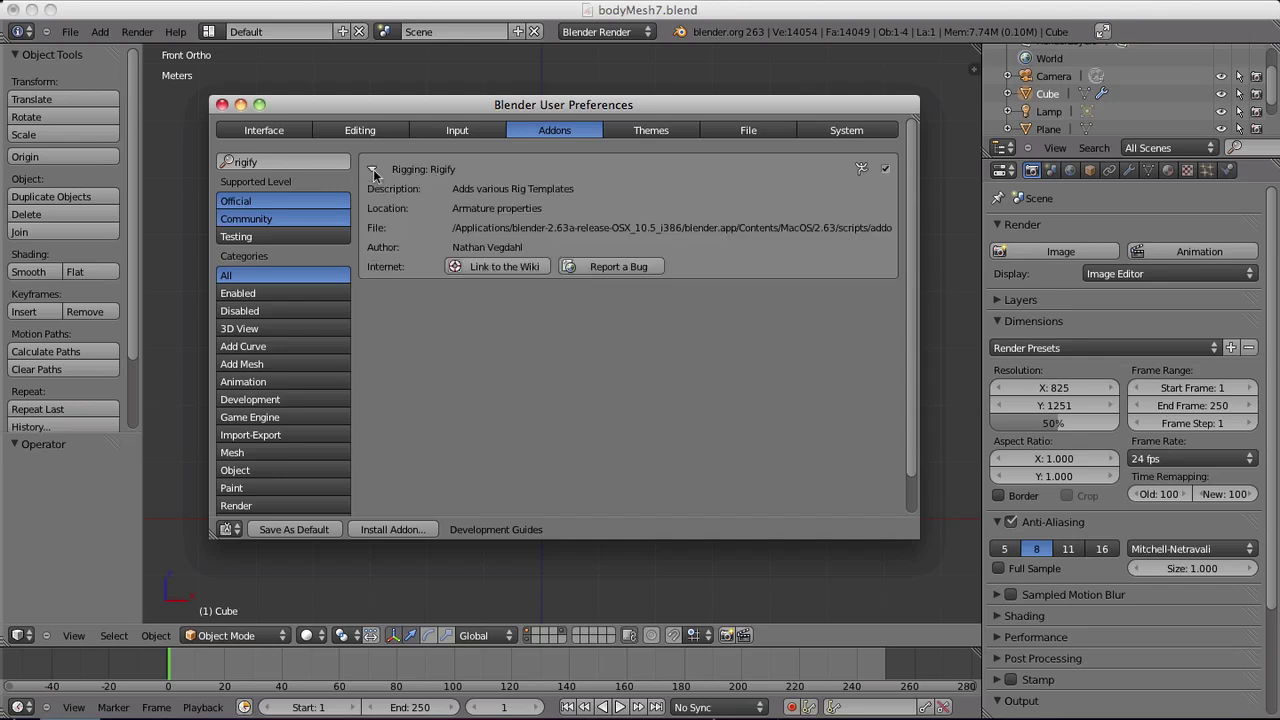
click(373, 169)
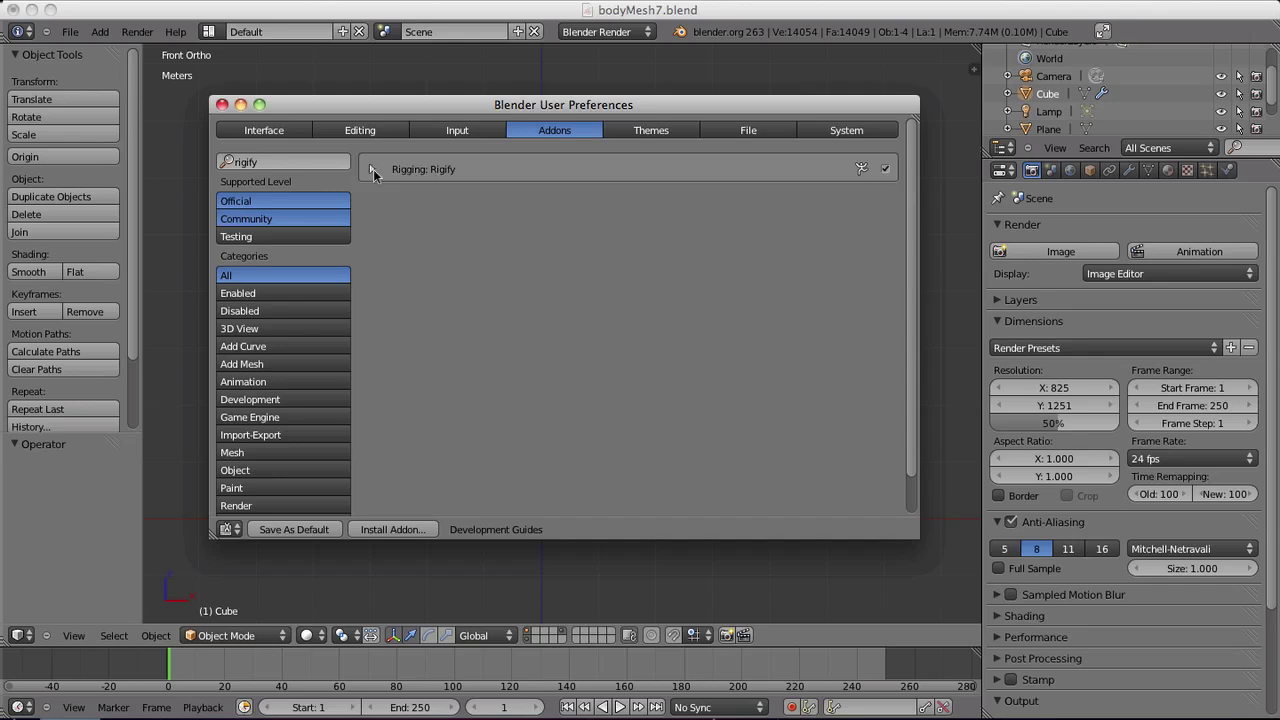
click(223, 105)
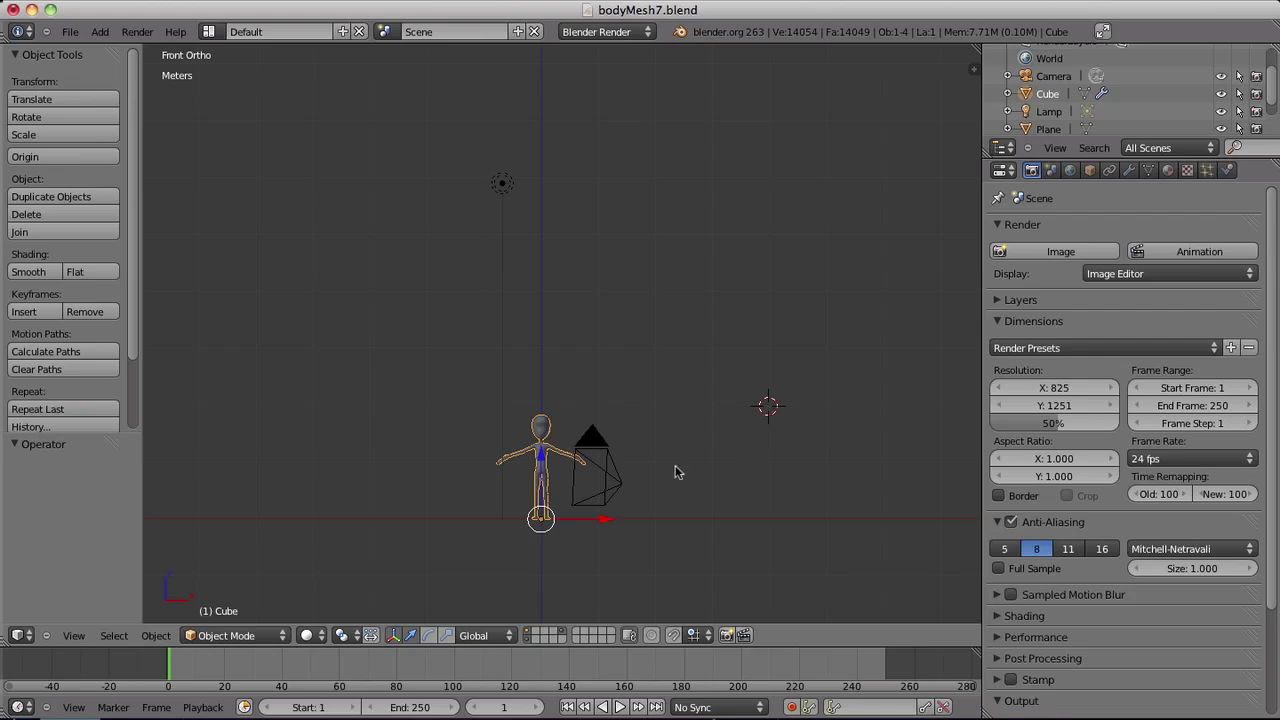
Step: Reset the 3D cursor to the world origin and add a Human (Meta-Rig) armature there
scroll(650, 462, up, 3)
shift+middle_drag(609, 457, 692, 145)
key(Home)
scroll(639, 263, up, 5)
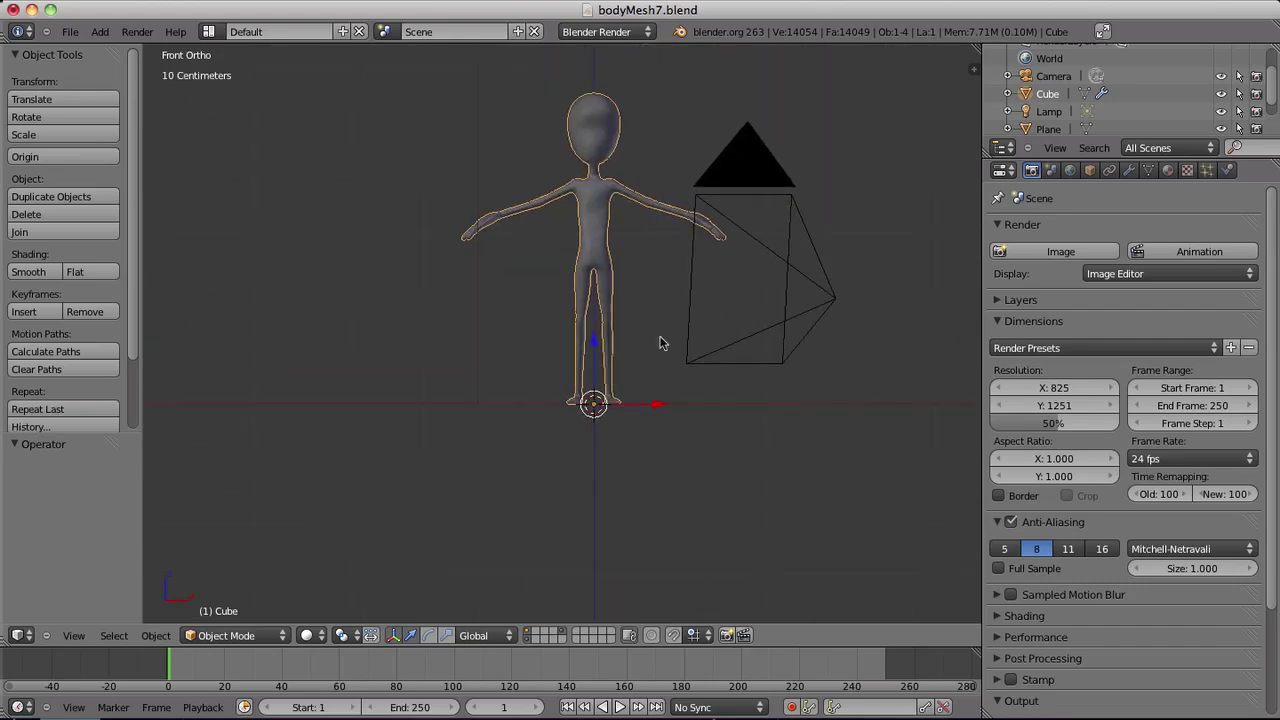
shift+middle_drag(640, 364, 632, 368)
key(shift+a)
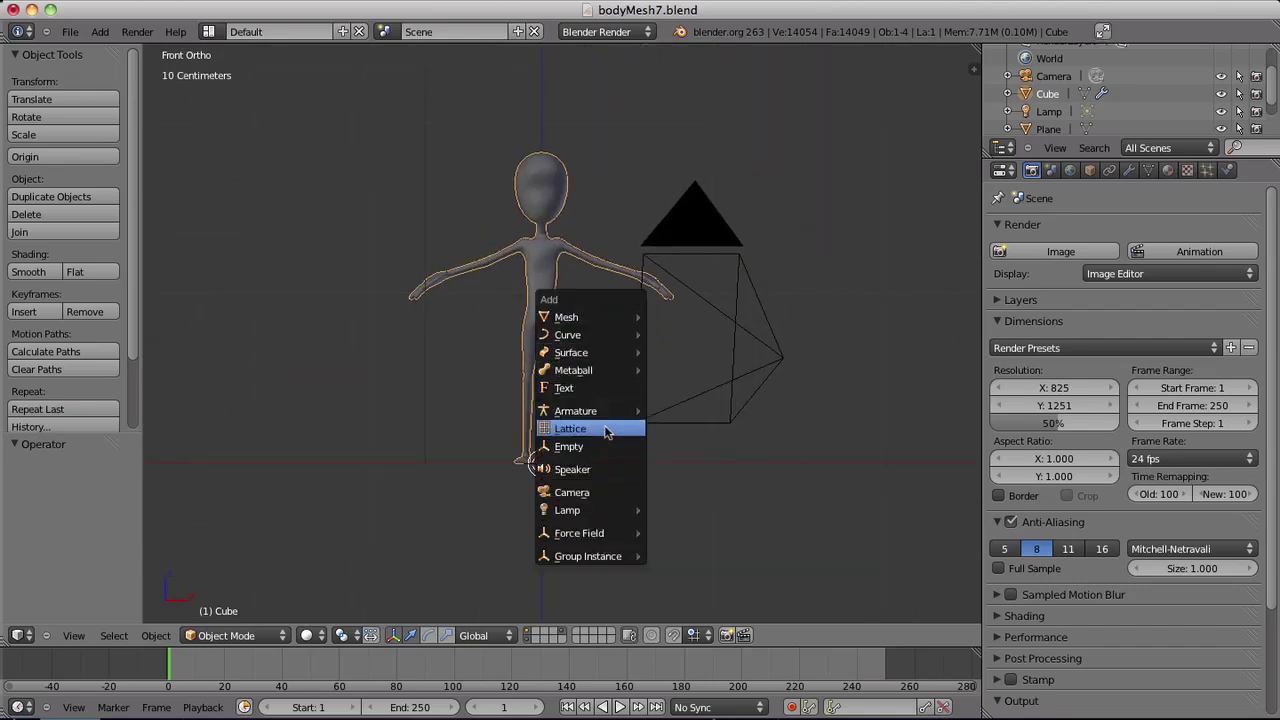
mouse_move(617, 414)
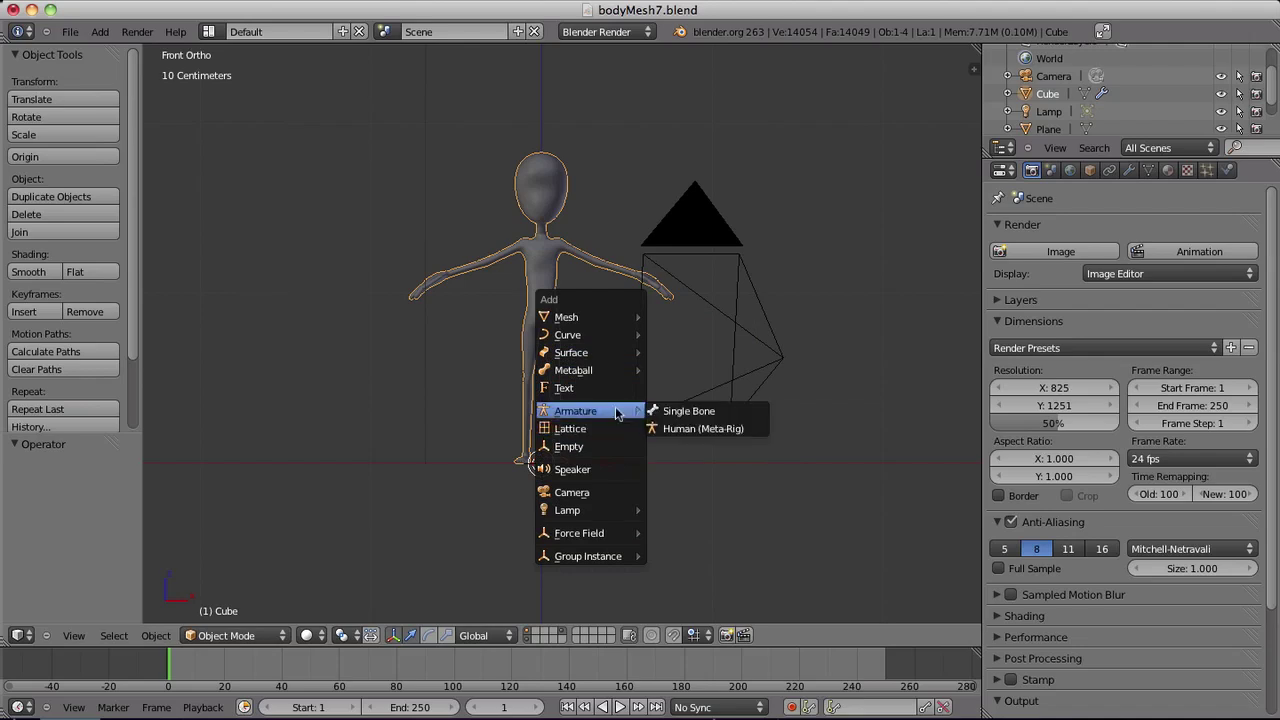
click(756, 430)
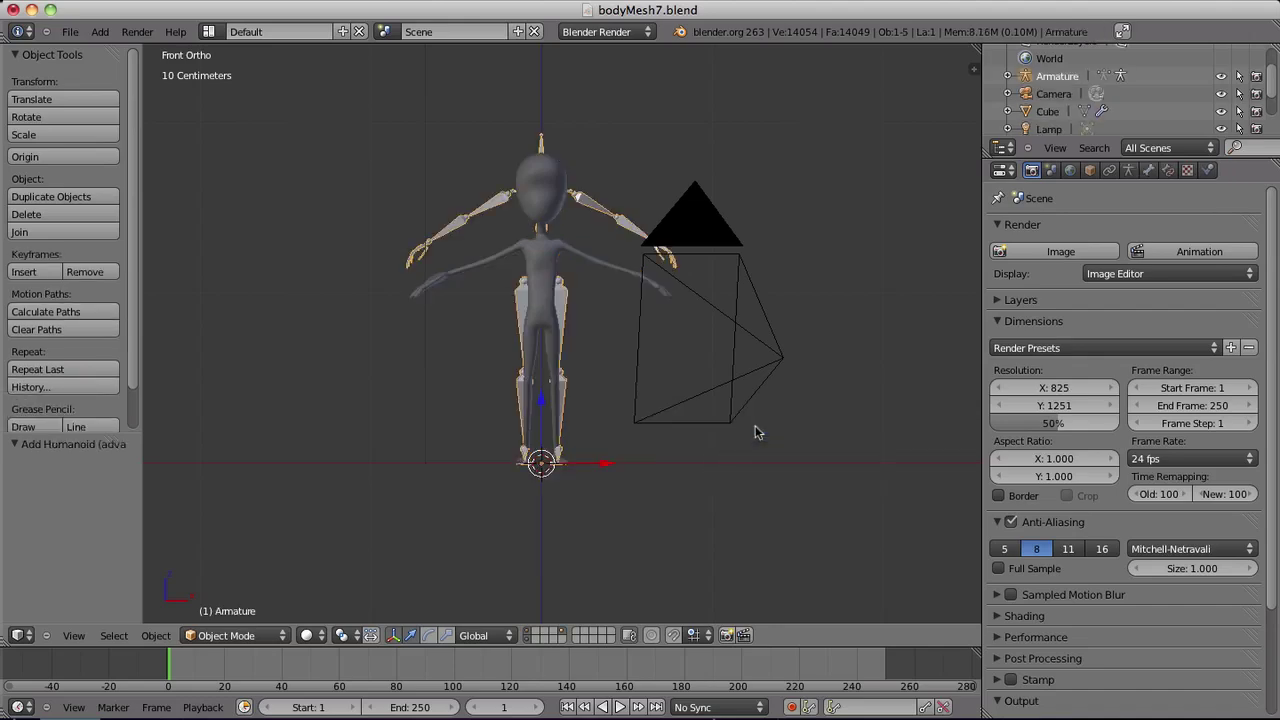
Step: Enable X-Ray display for the armature so its bones show through the body mesh
middle_drag(757, 431, 670, 387)
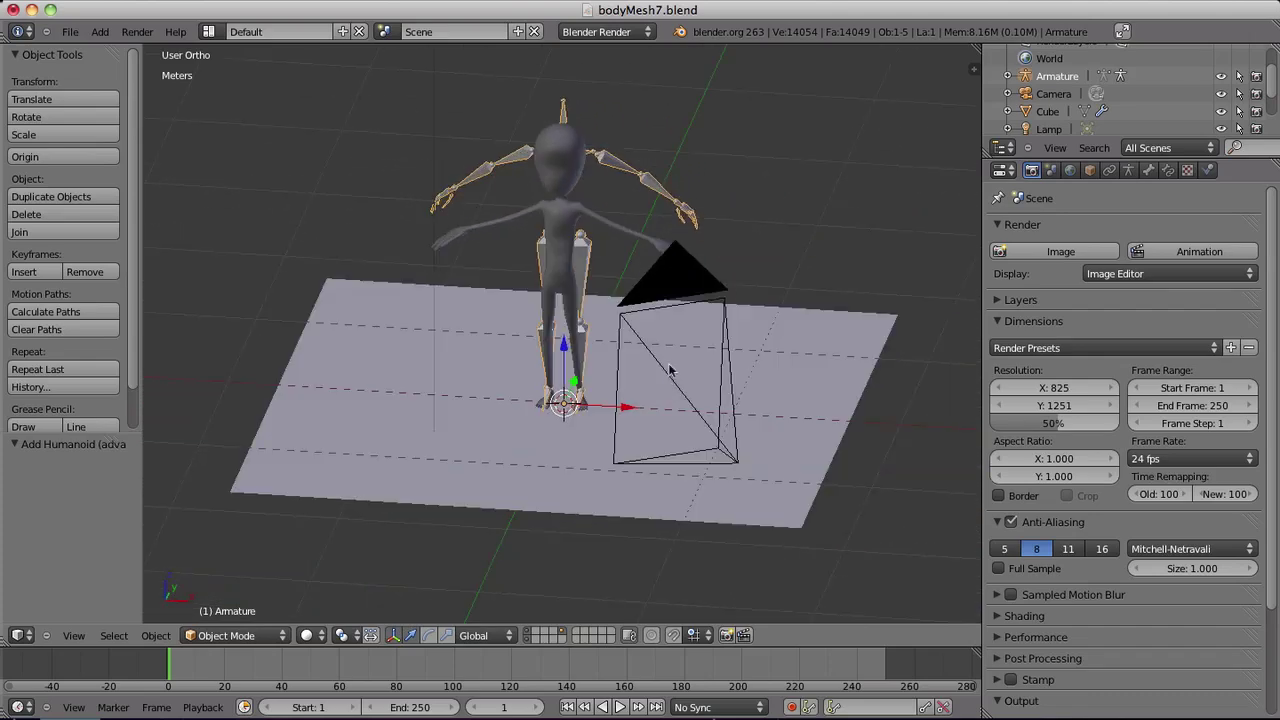
key(a)
right_click(632, 172)
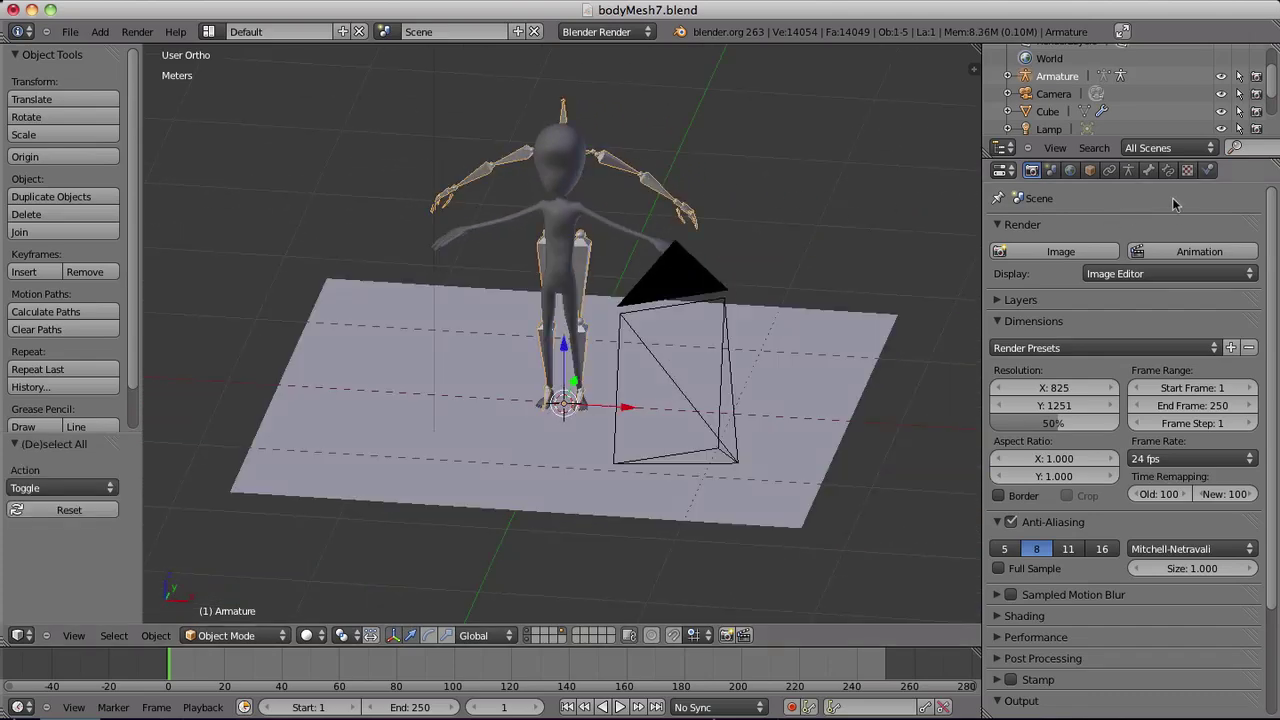
click(1128, 170)
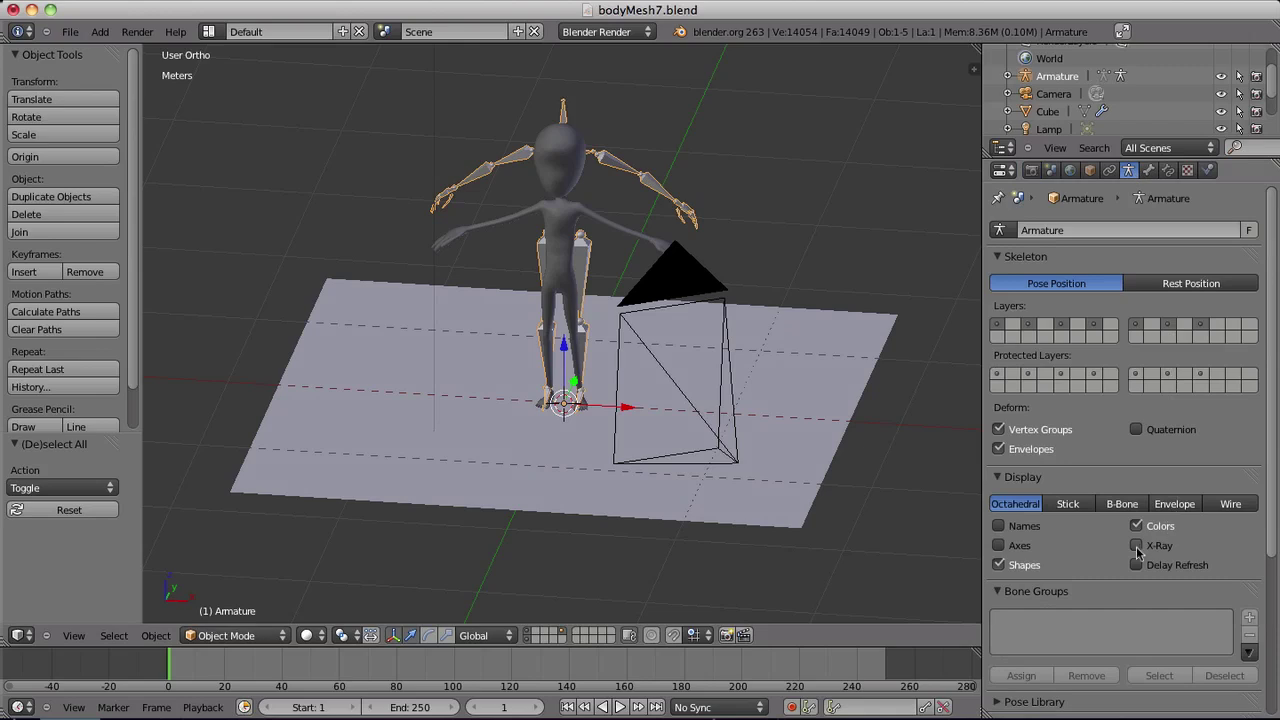
click(1137, 546)
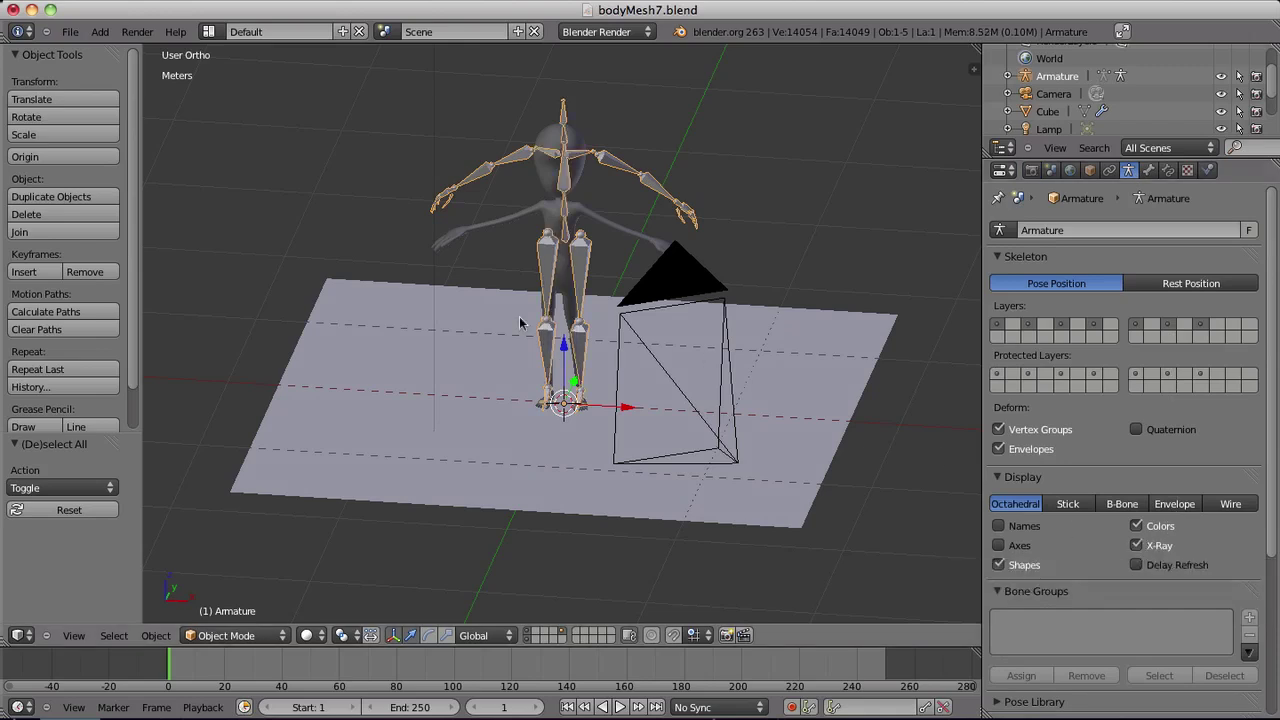
Step: Enter Edit Mode on the armature in the front orthographic view
key(KP_1)
scroll(519, 316, up, 2)
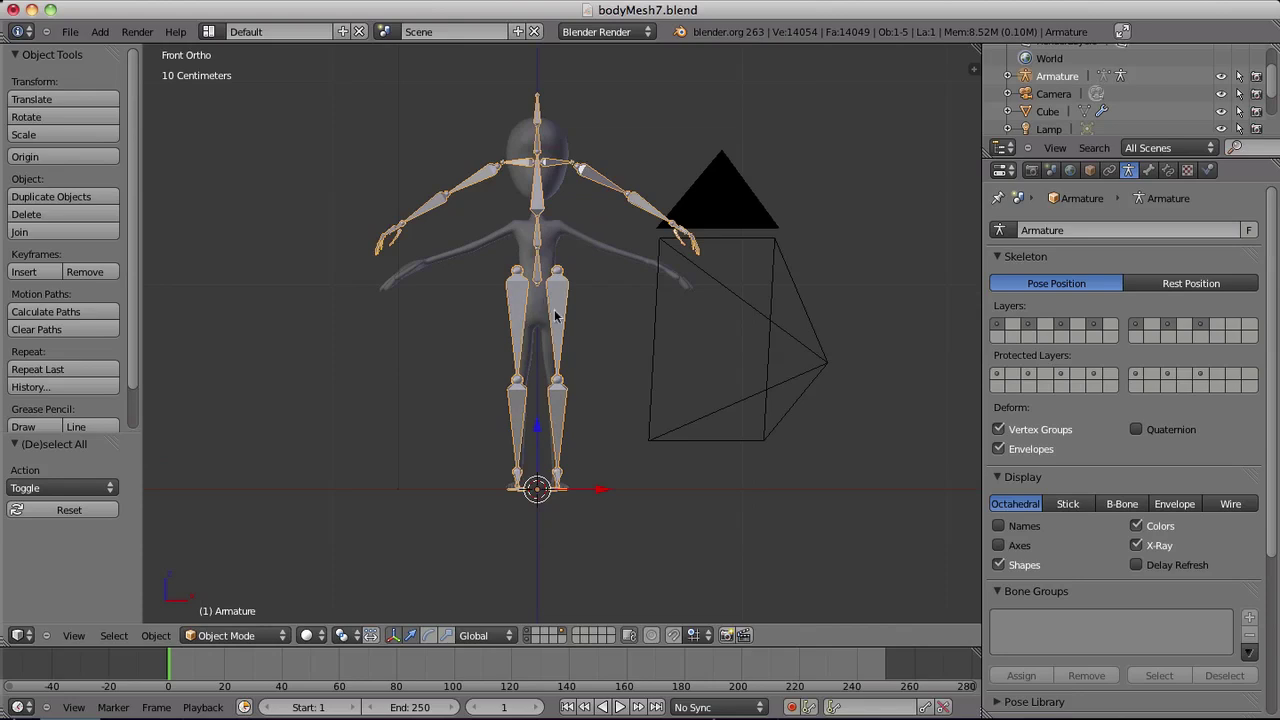
key(Tab)
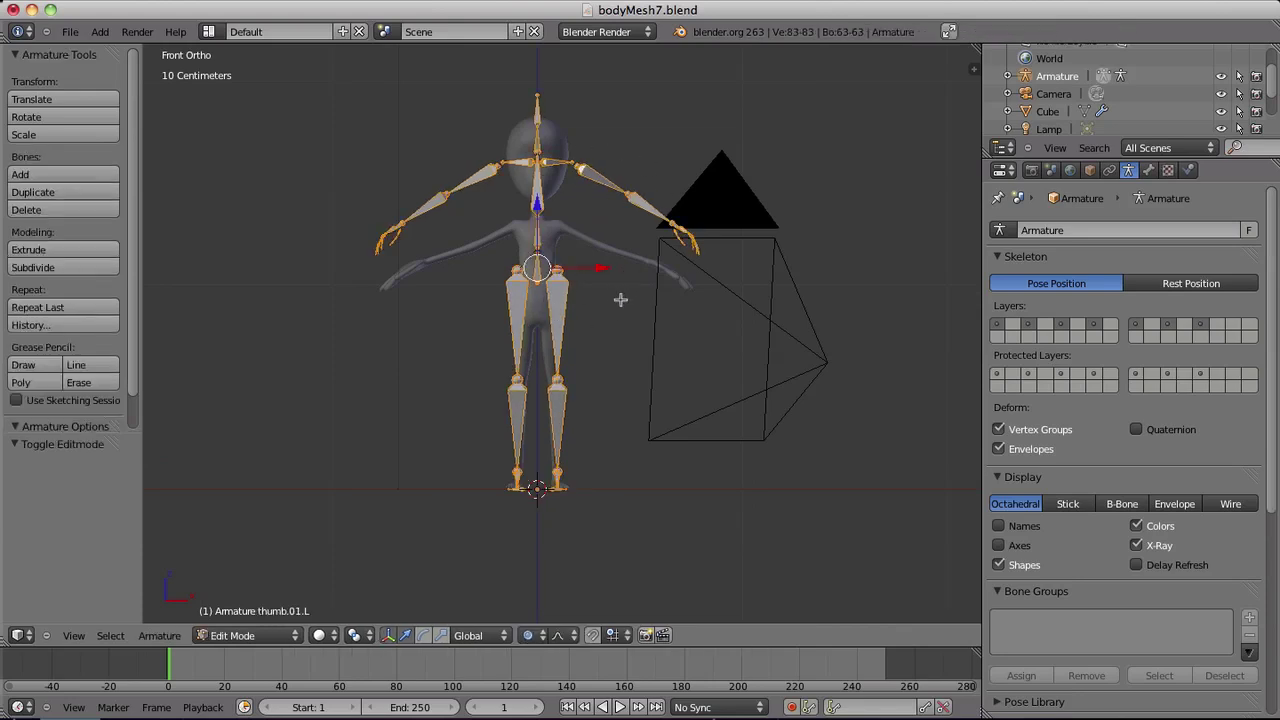
key(s)
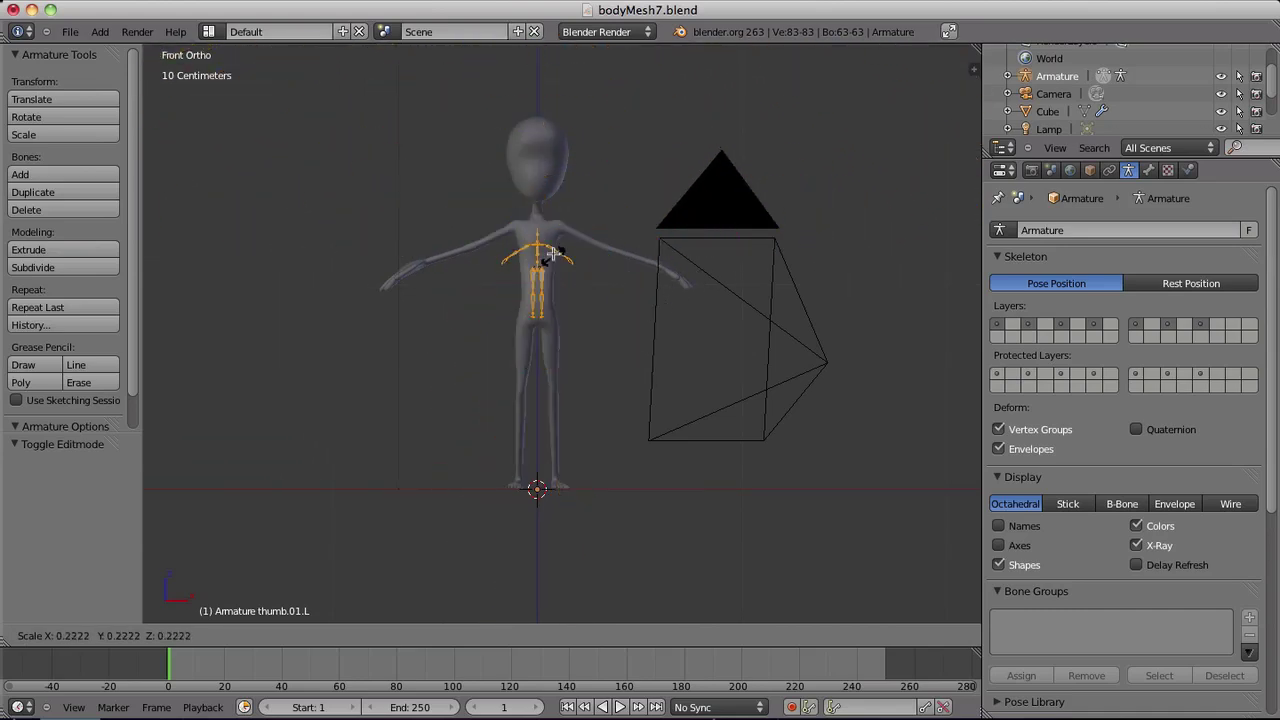
click(572, 393)
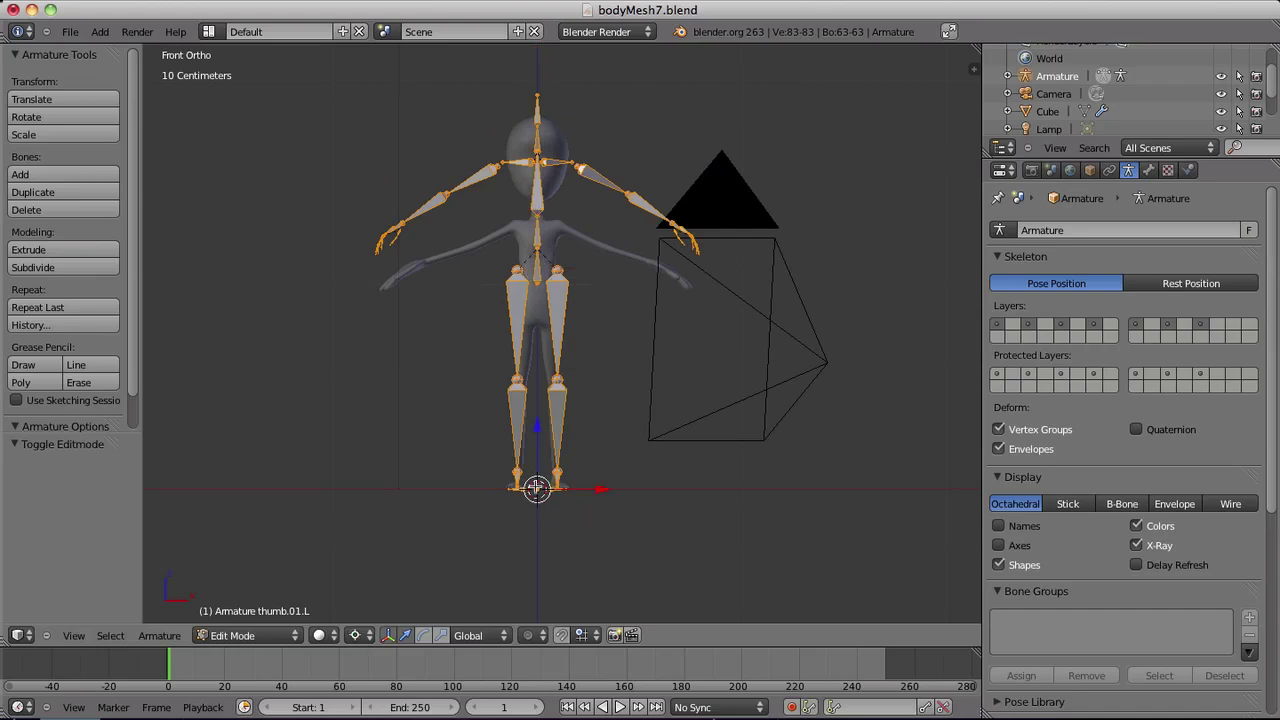
key(s)
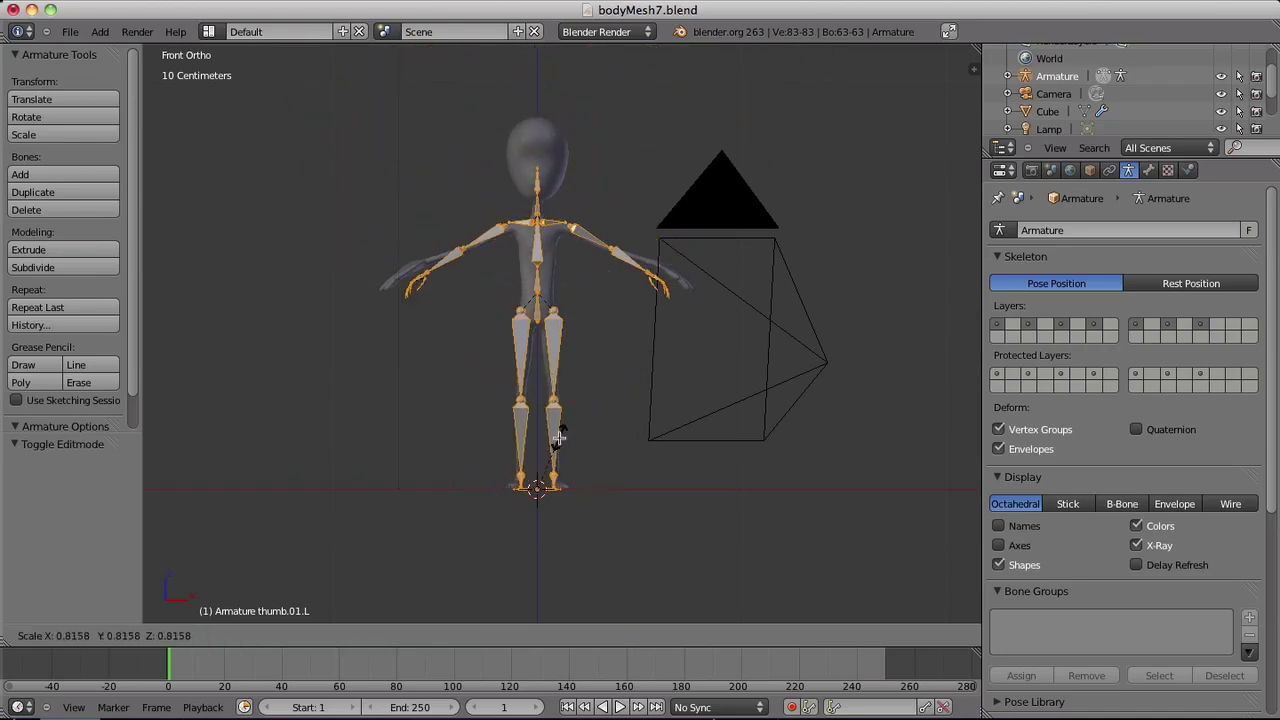
key(Escape)
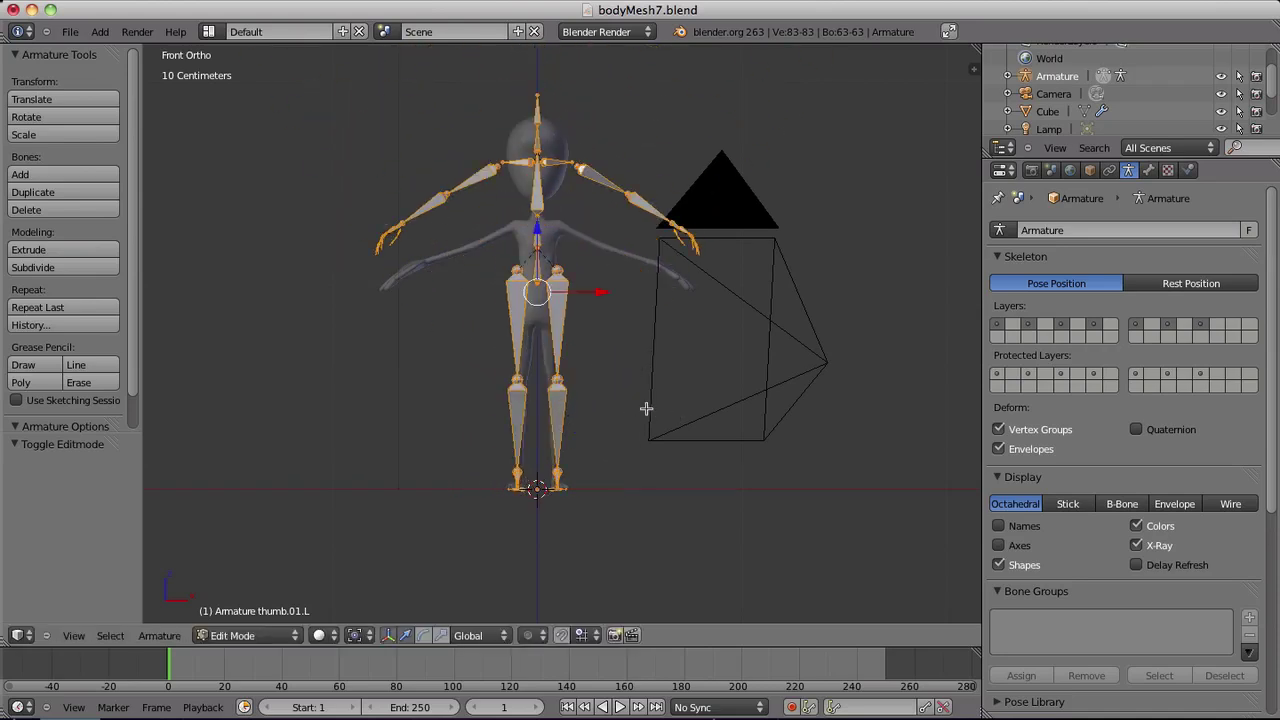
key(s)
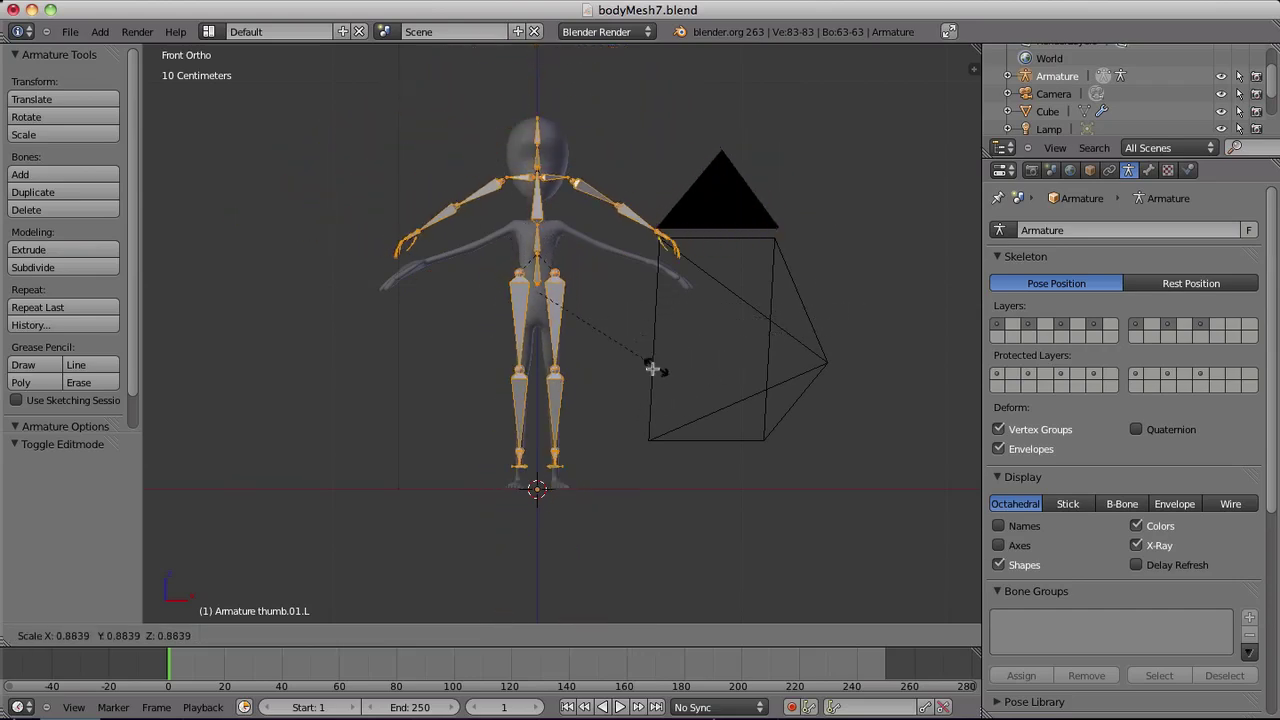
key(Escape)
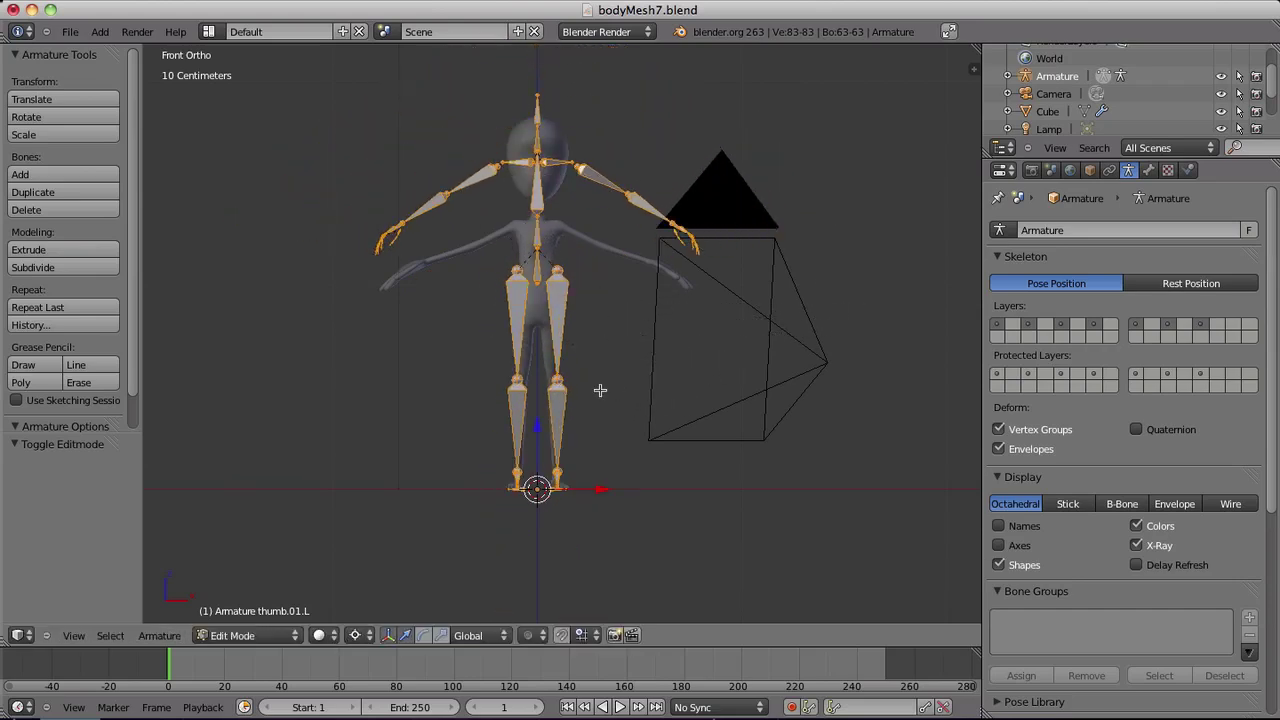
Step: Scale all the armature's bones to about 0.804 around the 3D cursor, matching the body's shoulder height
key(s)
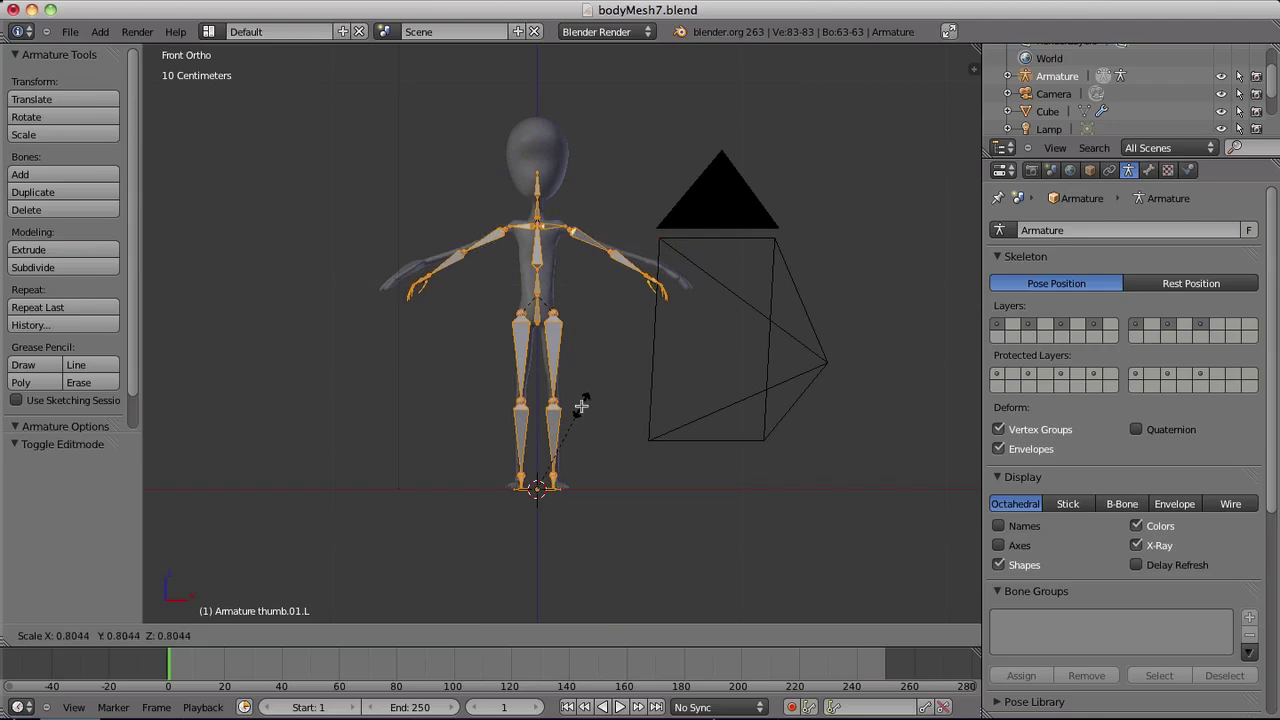
click(581, 404)
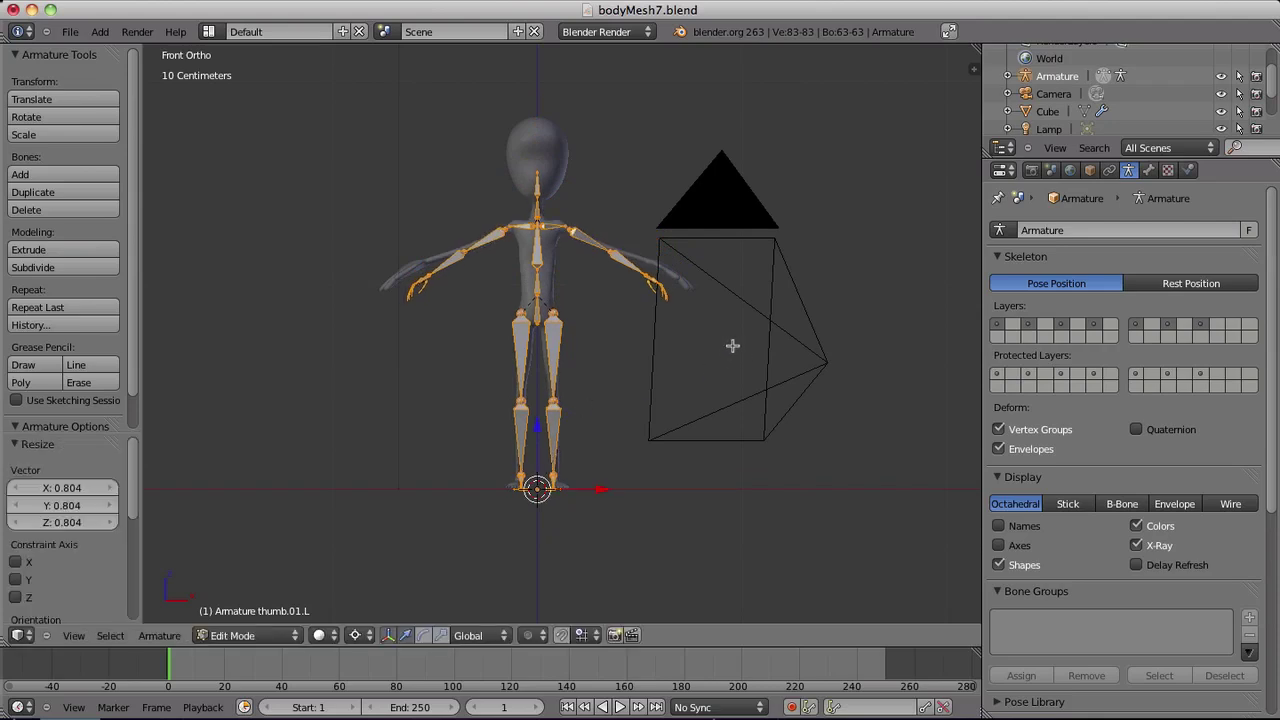
Step: Turn on X-Axis Mirror in the armature's editing options
key(t)
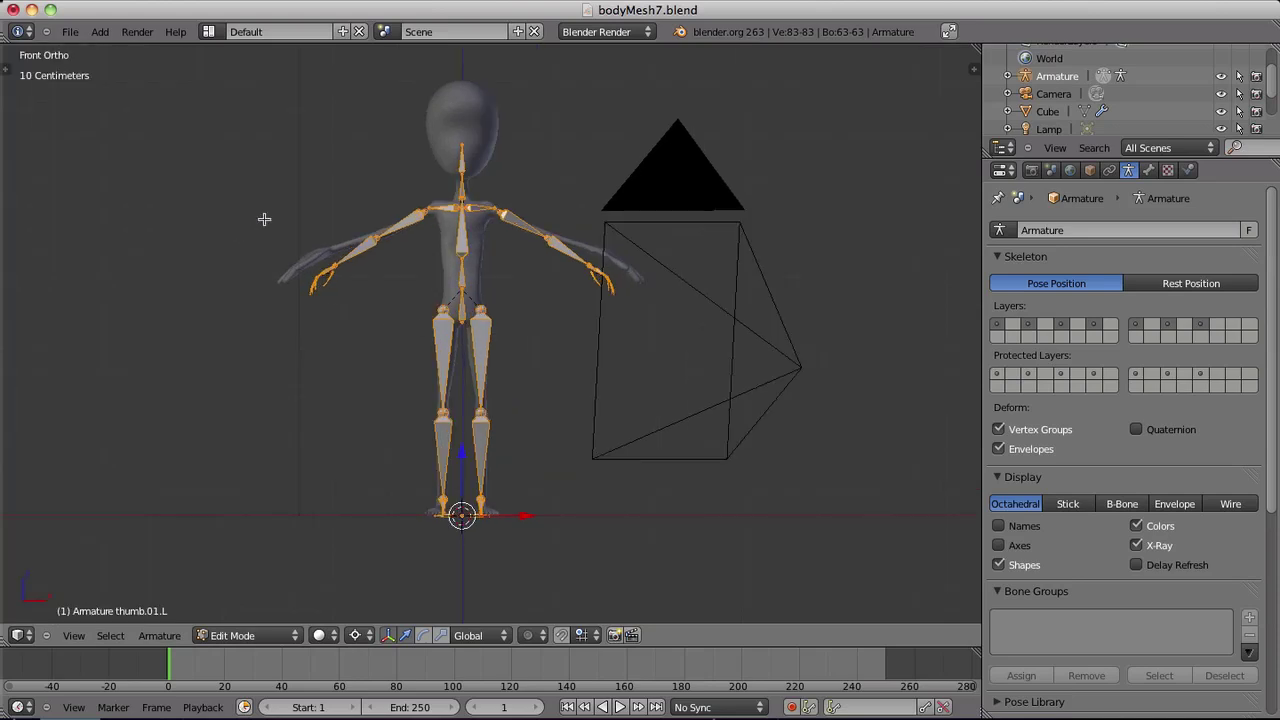
key(t)
scroll(100, 300, down, 2)
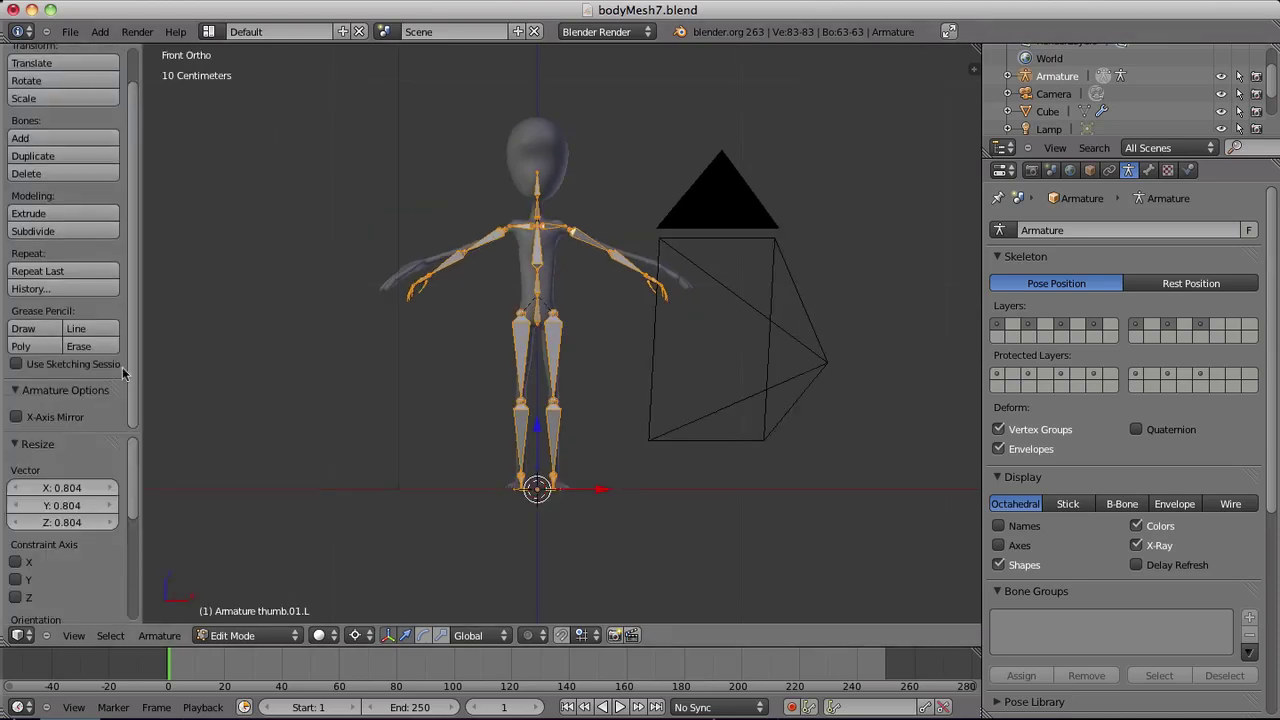
click(17, 417)
scroll(520, 298, up, 2)
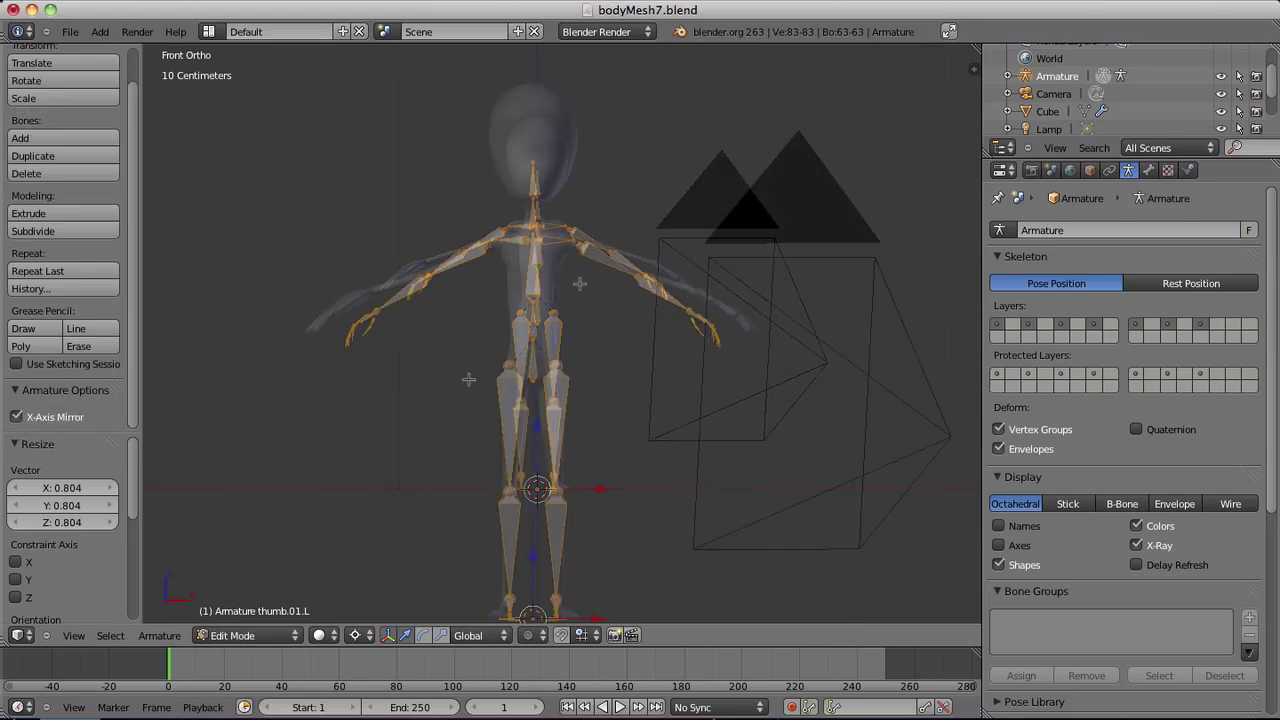
Step: In front view, raise the head bone's tip to the top of the head and fit the neck and shoulder joints to the mesh
scroll(520, 298, up, 3)
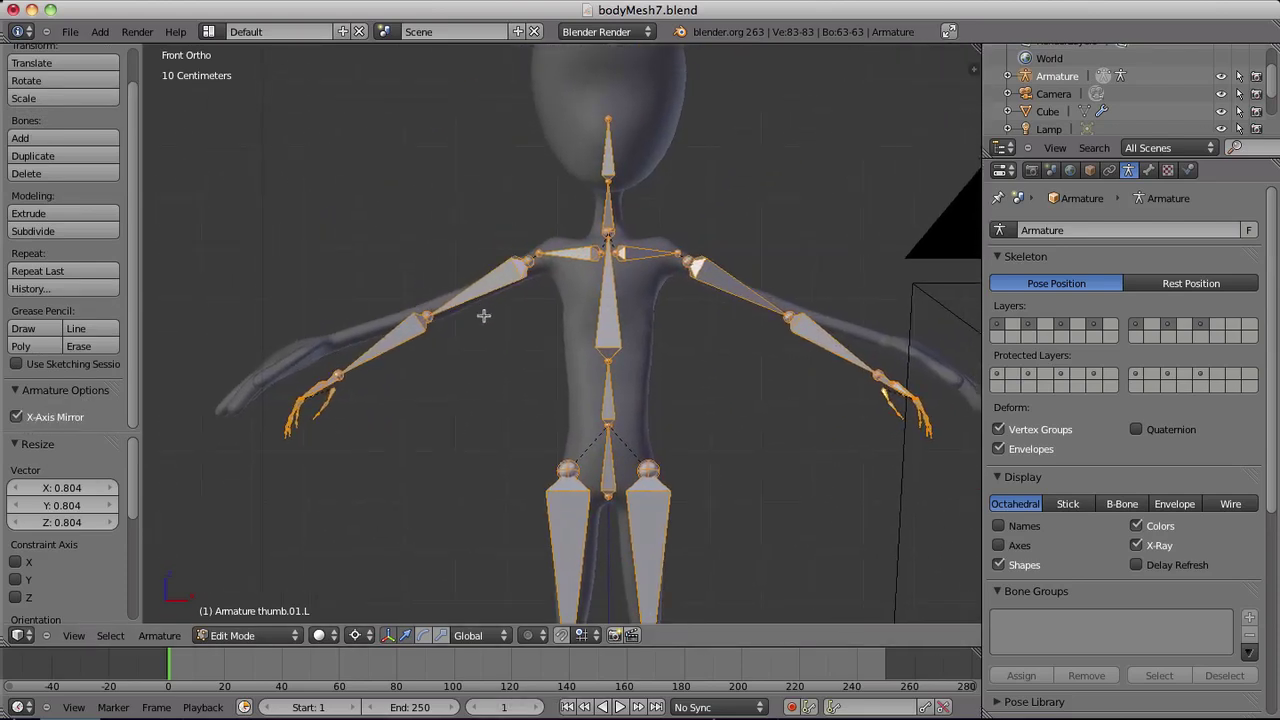
shift+middle_drag(528, 262, 480, 318)
right_click(584, 196)
key(g)
click(573, 70)
right_click(557, 262)
key(g)
click(560, 272)
right_click(557, 310)
key(g)
click(603, 338)
key(g)
click(610, 325)
Step: Move the left elbow and wrist joints up into the mesh's arm in front view
right_click(737, 394)
key(g)
click(727, 388)
right_click(832, 456)
key(g)
click(835, 421)
Step: In top view, shift all the armature's bones along the Y axis to line up with the body mesh
shift+middle_drag(620, 464, 604, 286)
right_click(608, 318)
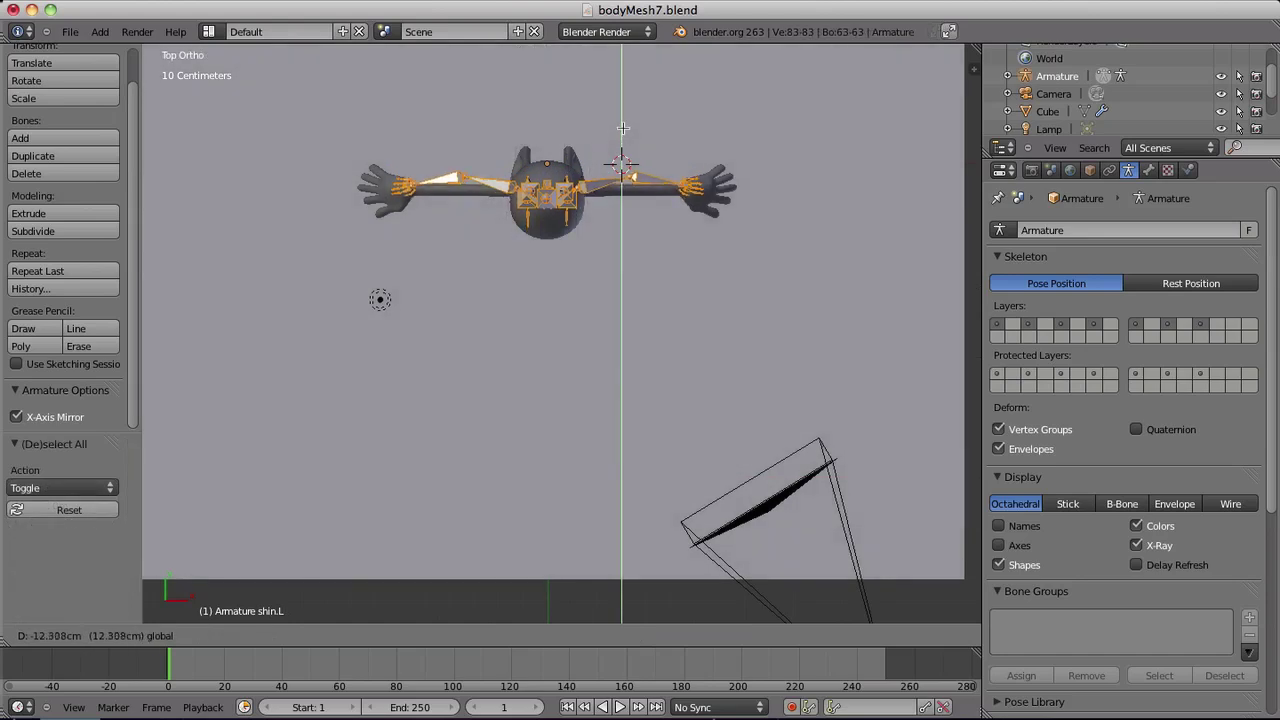
click(710, 310)
Step: Fit the left arm's joints to the mesh in top view, moving the first one along the Y axis
scroll(710, 310, up, 3)
right_click(725, 295)
key(g)
key(y)
click(712, 338)
right_click(577, 316)
key(g)
click(702, 300)
Step: In right view, move the left hip joint about -3.2 cm in Y and fit the knee and ankle joints to the leg
scroll(600, 300, up, 5)
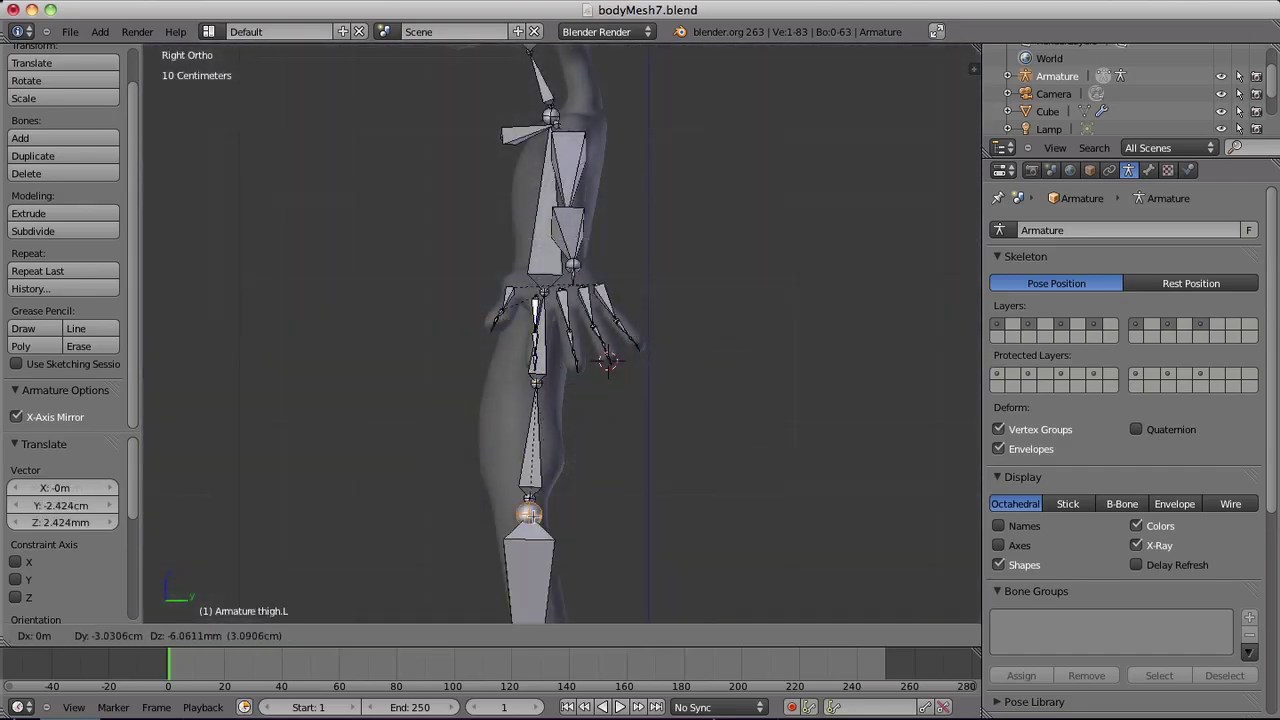
key(Return)
scroll(529, 400, up, 5)
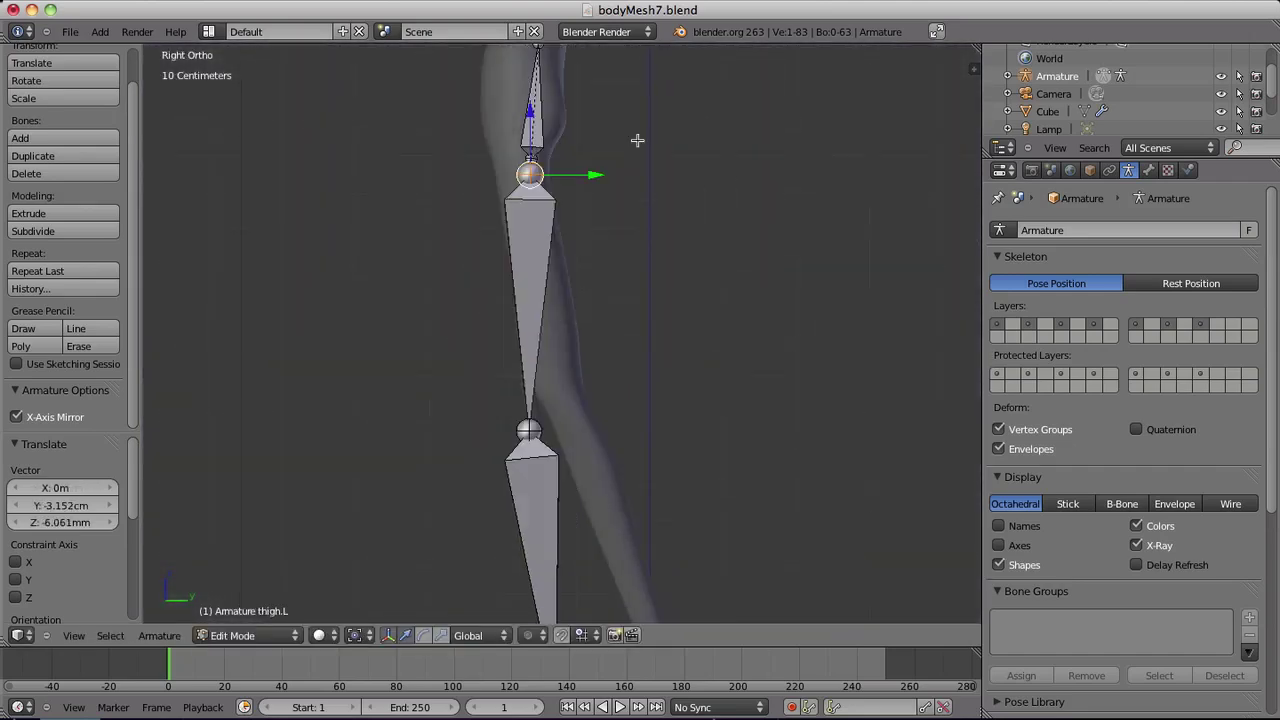
right_click(566, 420)
key(g)
right_click(612, 432)
key(g)
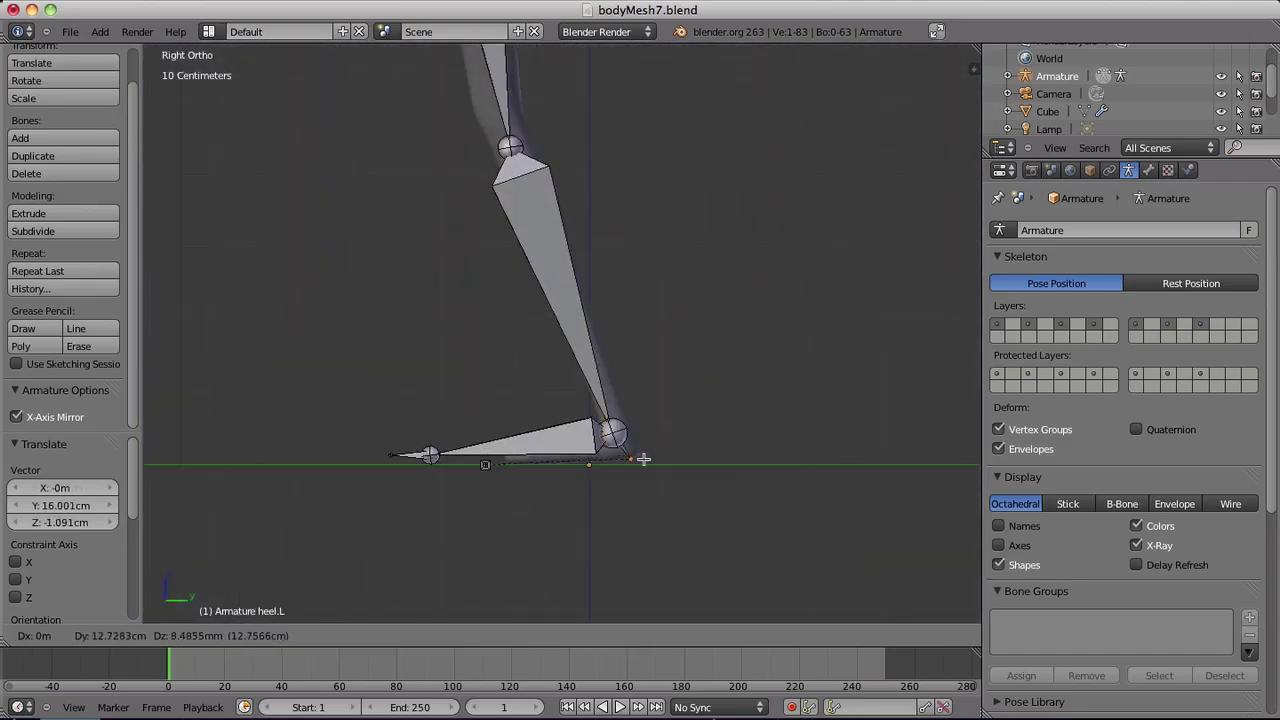
Step: Fit the left heel and toe joints to the mesh's foot in right view
key(Escape)
right_click(430, 455)
key(g)
click(553, 448)
key(g)
click(694, 403)
Step: Nudge the left hip joint about -1 cm in Y to center it in the upper leg
scroll(586, 414, down, 1)
scroll(586, 414, up, 3)
right_click(408, 191)
key(g)
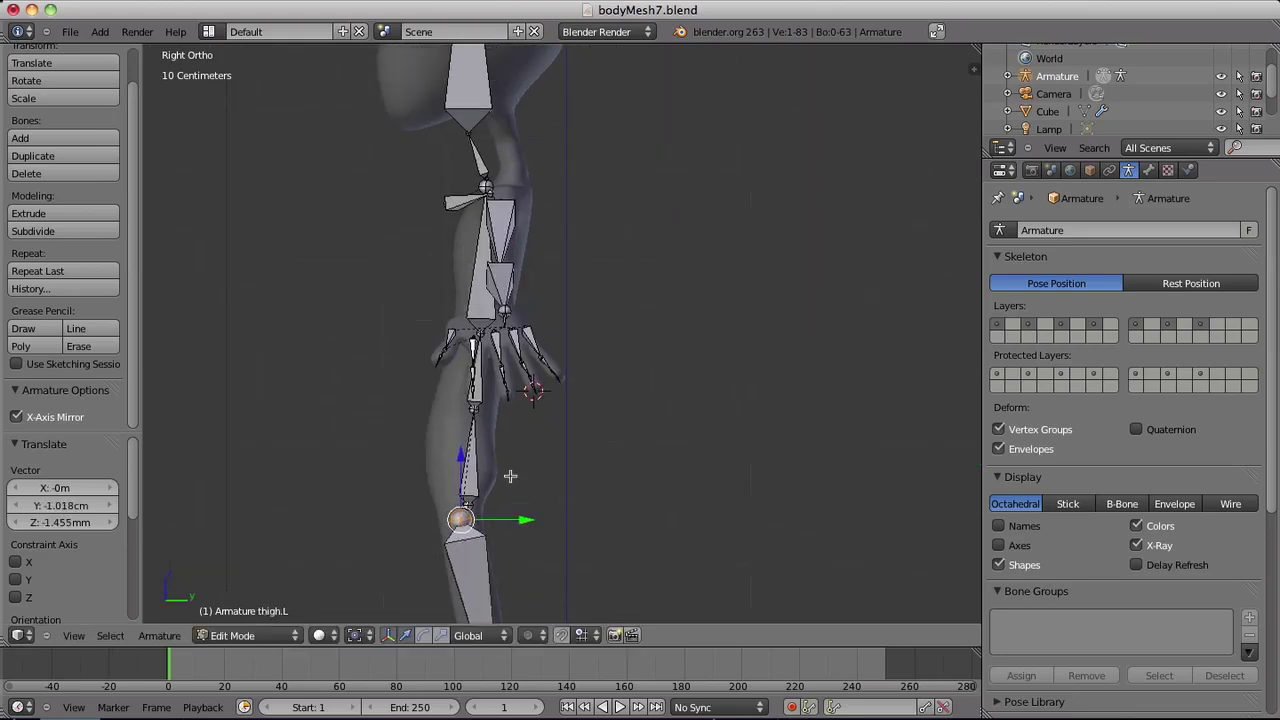
click(408, 191)
Step: In right view, move the neck bone's base about 3.9 cm in Y and shift its tip back into the mesh's neck
scroll(408, 191, down, 3)
scroll(508, 400, up, 2)
right_click(528, 300)
key(g)
click(530, 309)
right_click(500, 245)
key(g)
click(520, 240)
key(g)
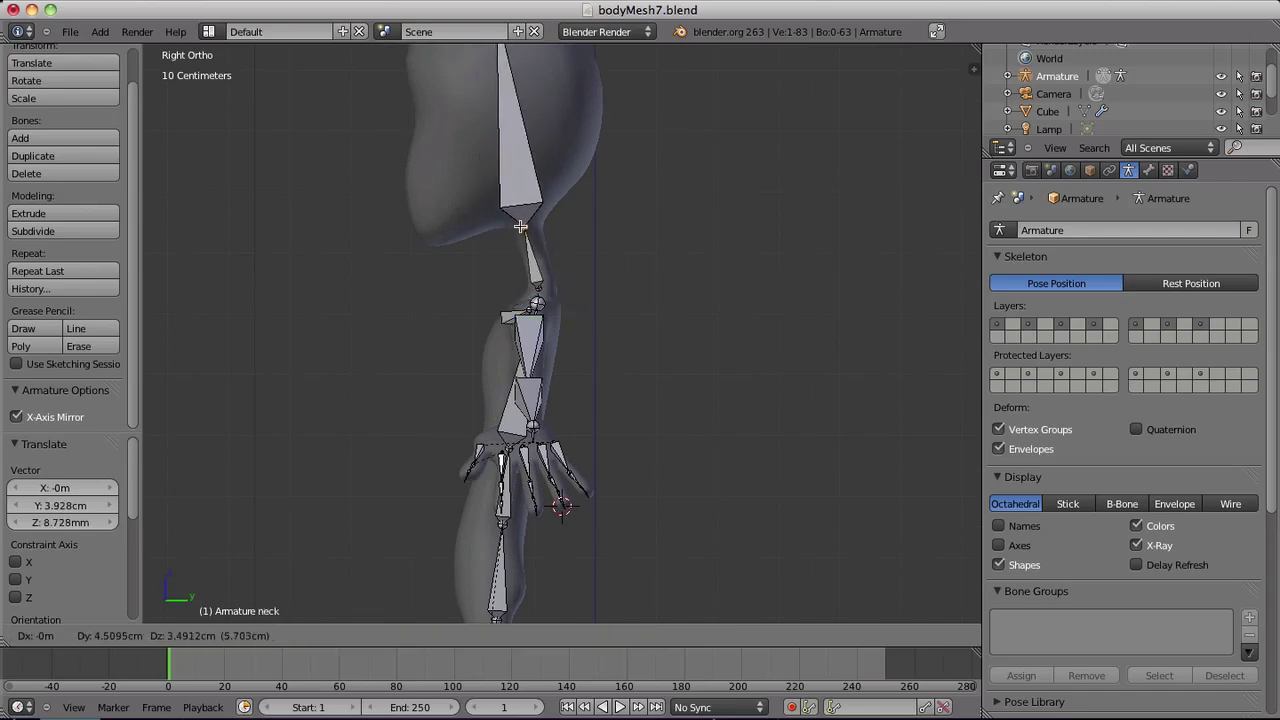
click(525, 236)
Step: Fit the left hand's finger and thumb bone joints to the mesh's fingers in top view
scroll(525, 236, down, 2)
key(KP_1)
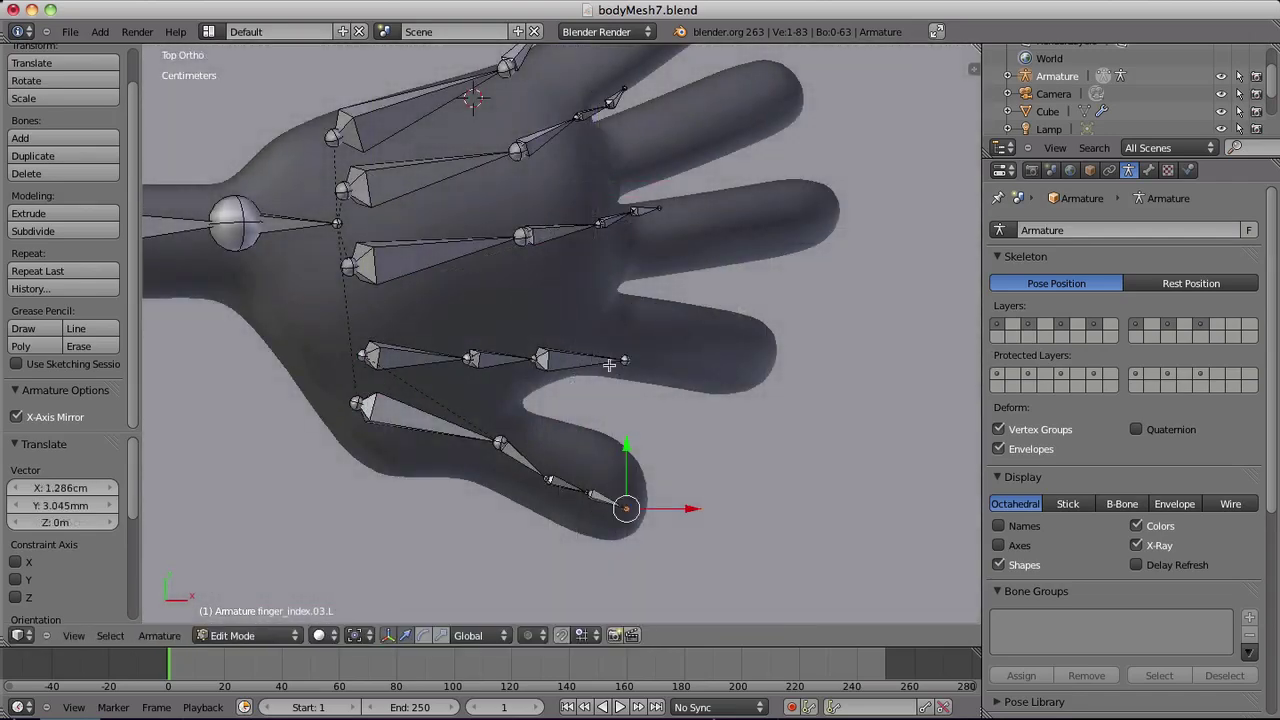
right_click(600, 346)
right_click(818, 208)
right_click(612, 244)
shift+middle_drag(612, 244, 497, 389)
right_click(497, 182)
right_click(371, 251)
shift+middle_drag(267, 537, 357, 443)
right_click(323, 318)
right_click(357, 443)
Step: Return the armature to Object Mode and generate the Rigify control rig from it
scroll(357, 443, down, 6)
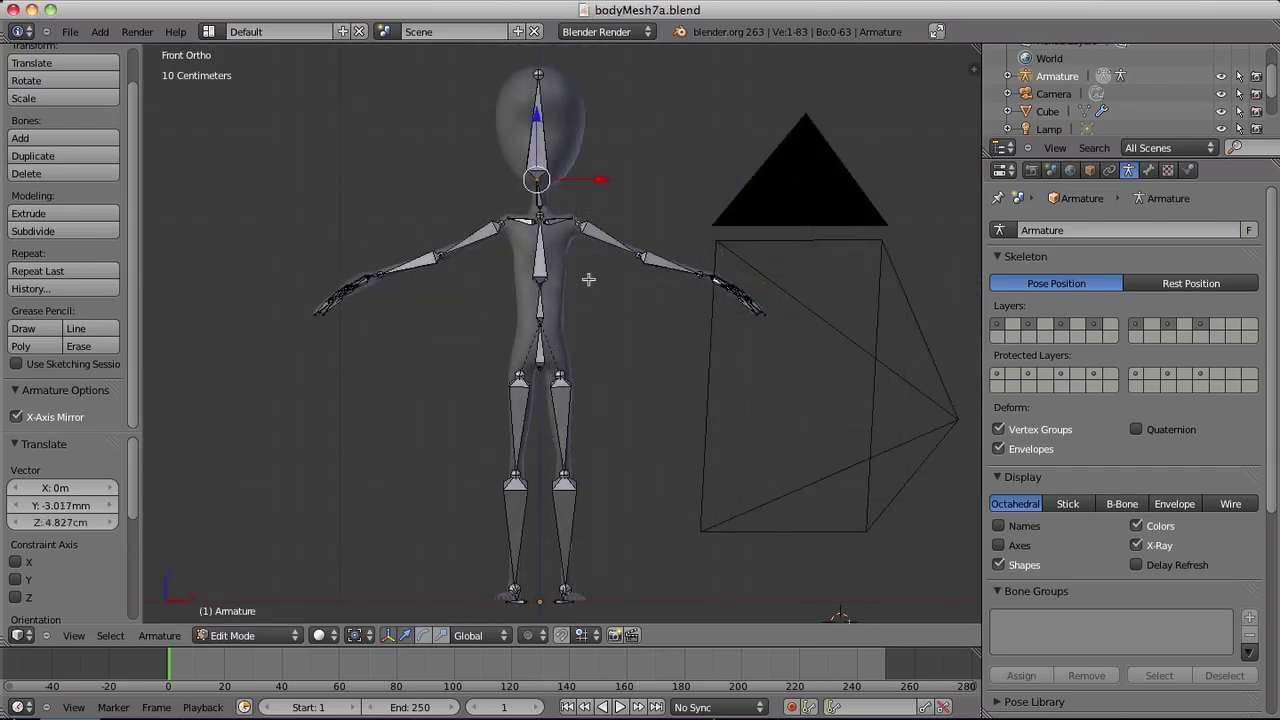
key(Tab)
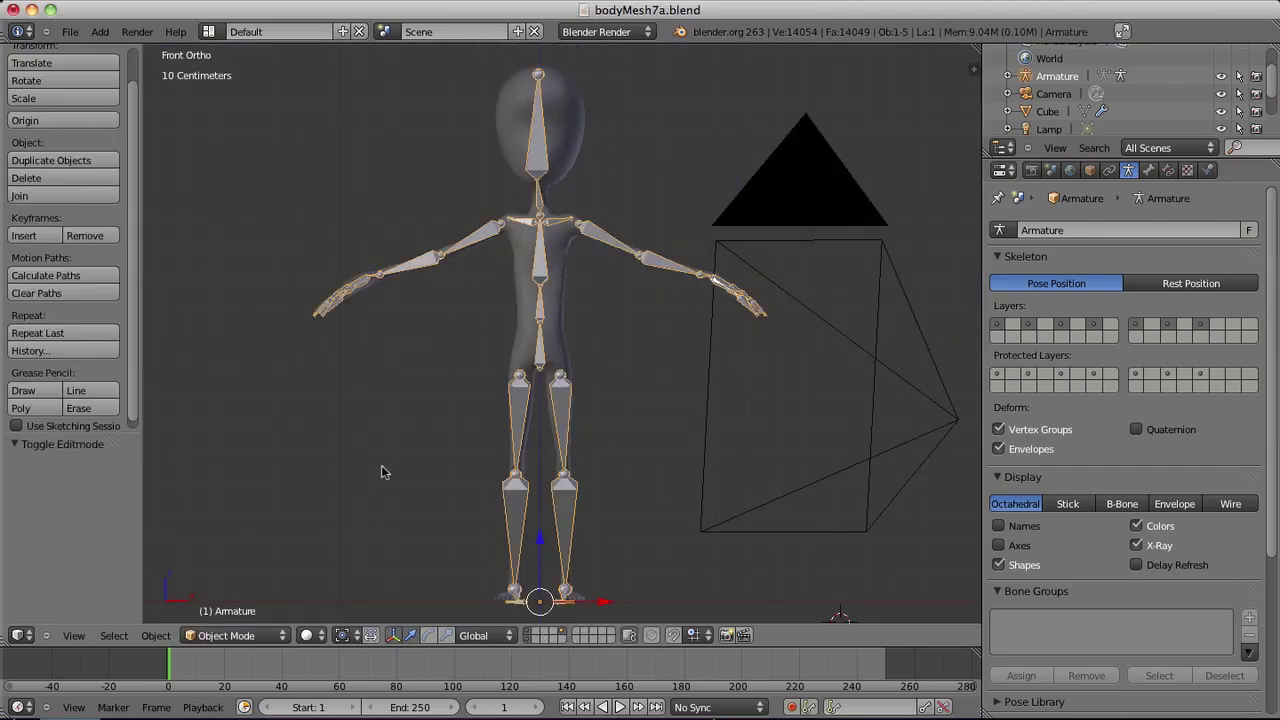
scroll(1145, 343, down, 5)
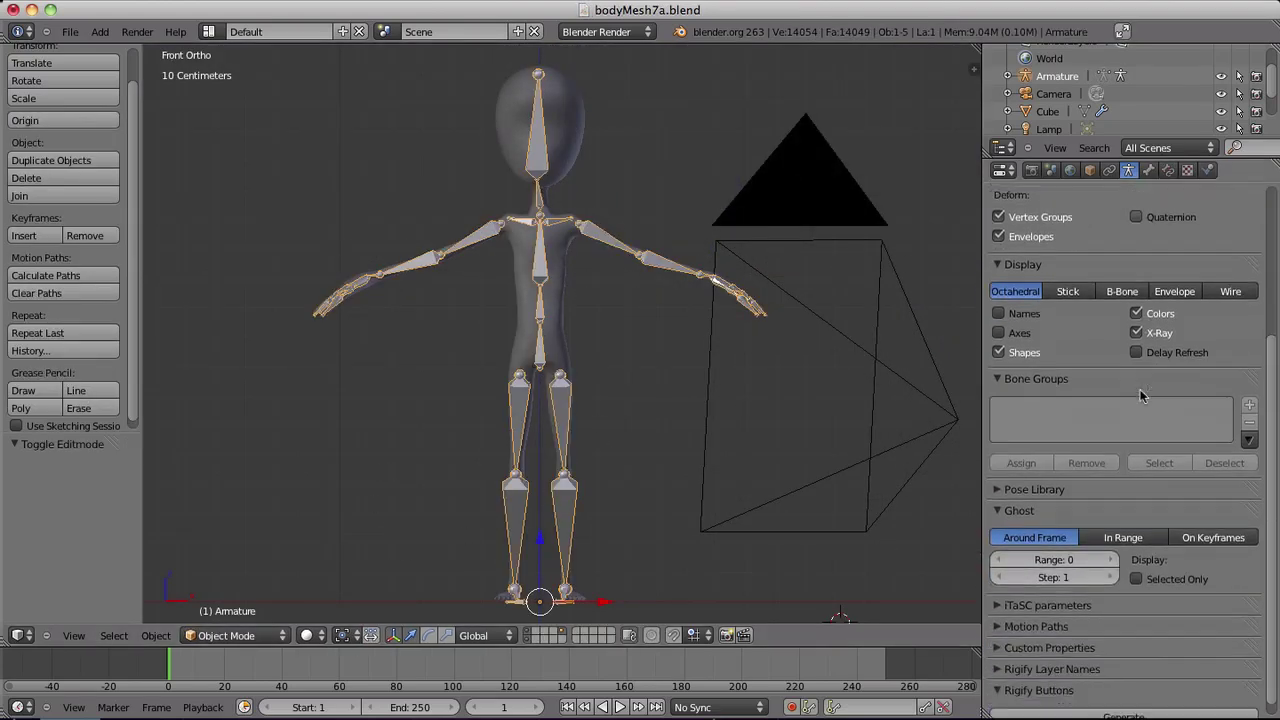
click(1130, 704)
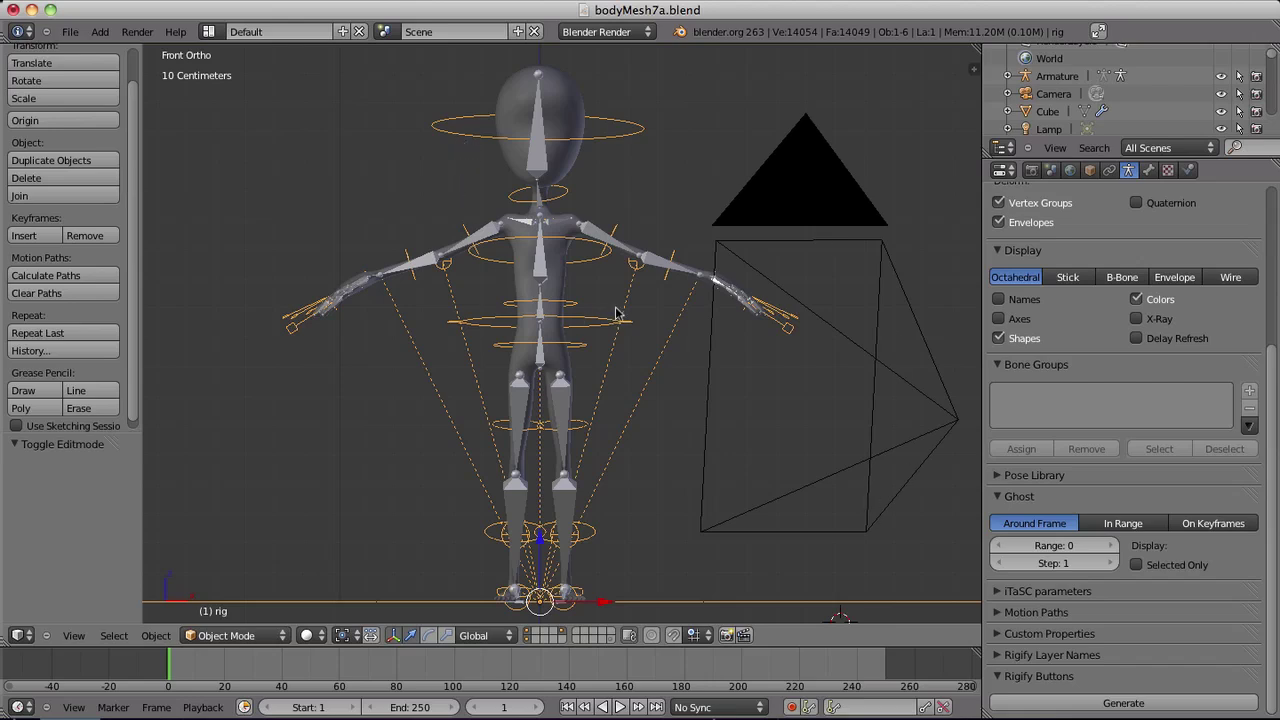
Step: Move the original meta-rig armature to object layer 3
right_click(537, 161)
right_click(543, 139)
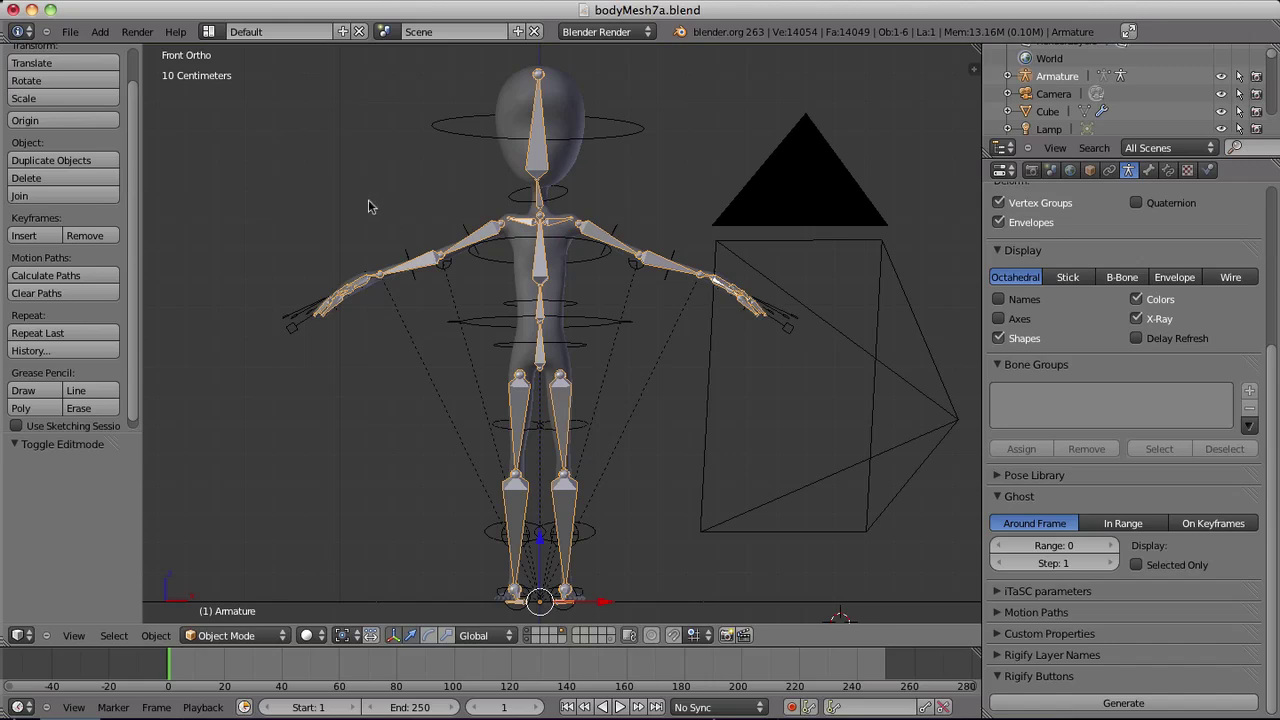
key(m)
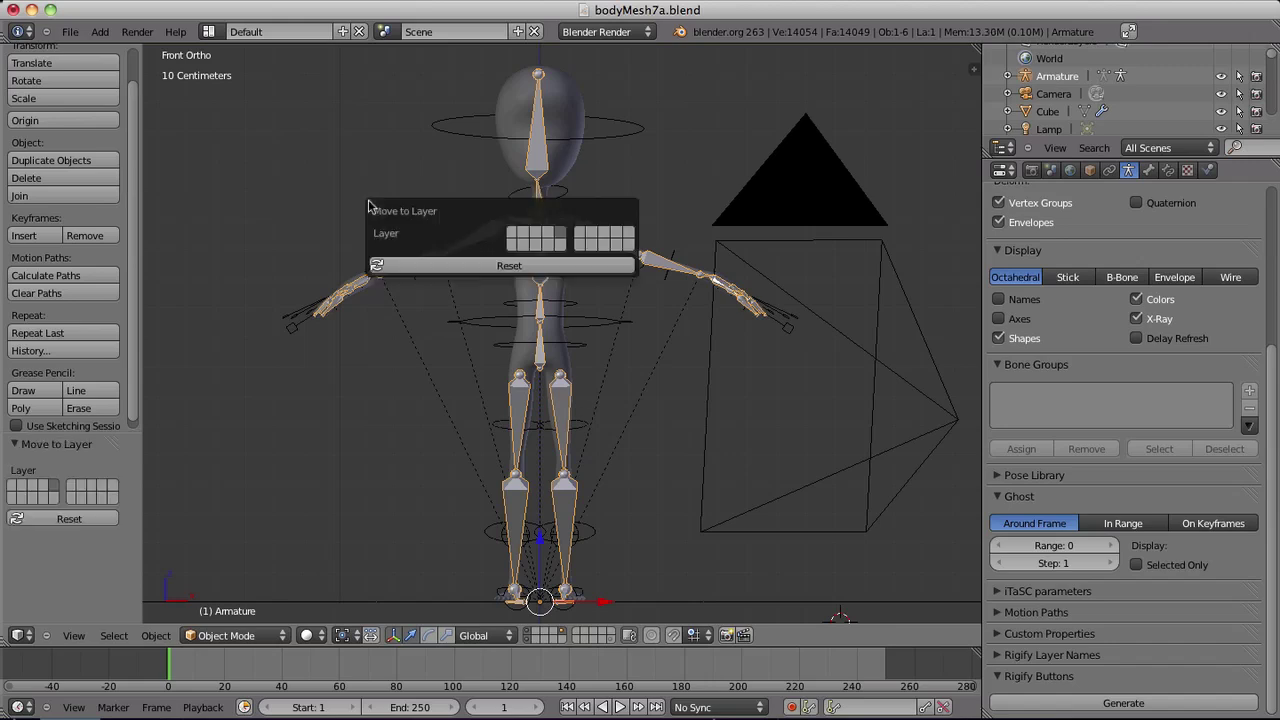
click(535, 237)
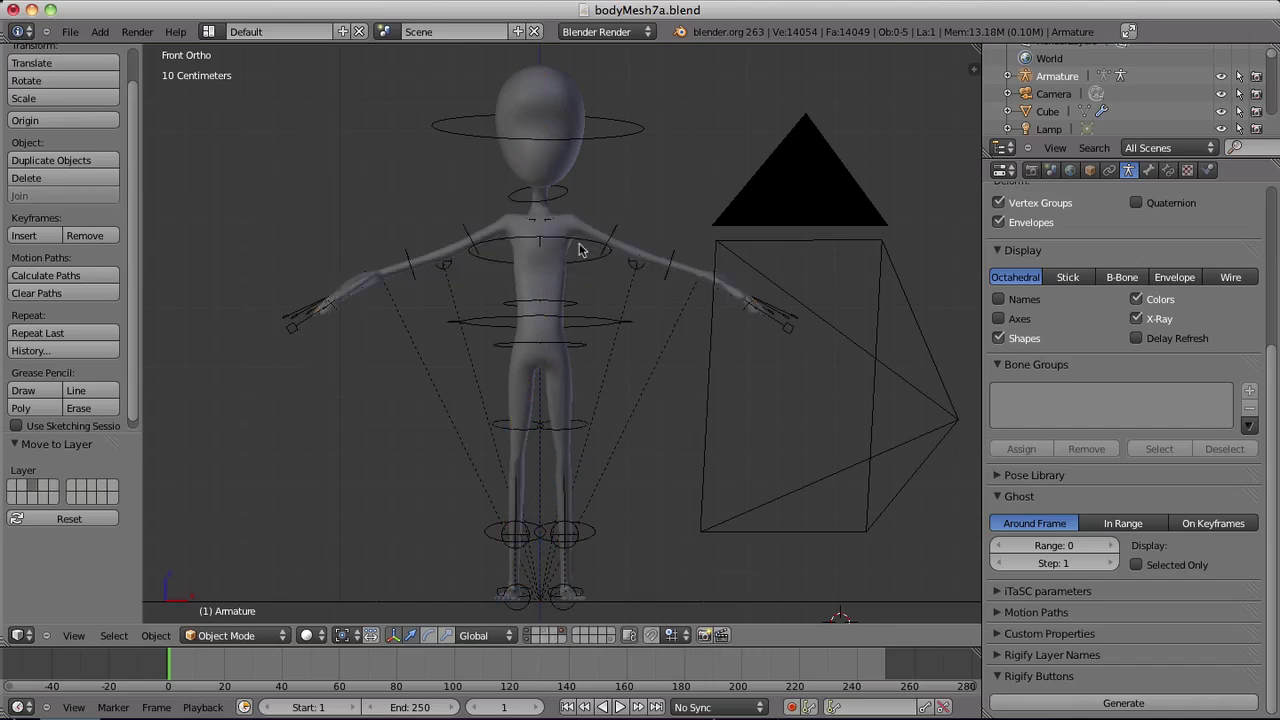
Step: Parent the body mesh to the generated rig with automatic weights
right_click(555, 167)
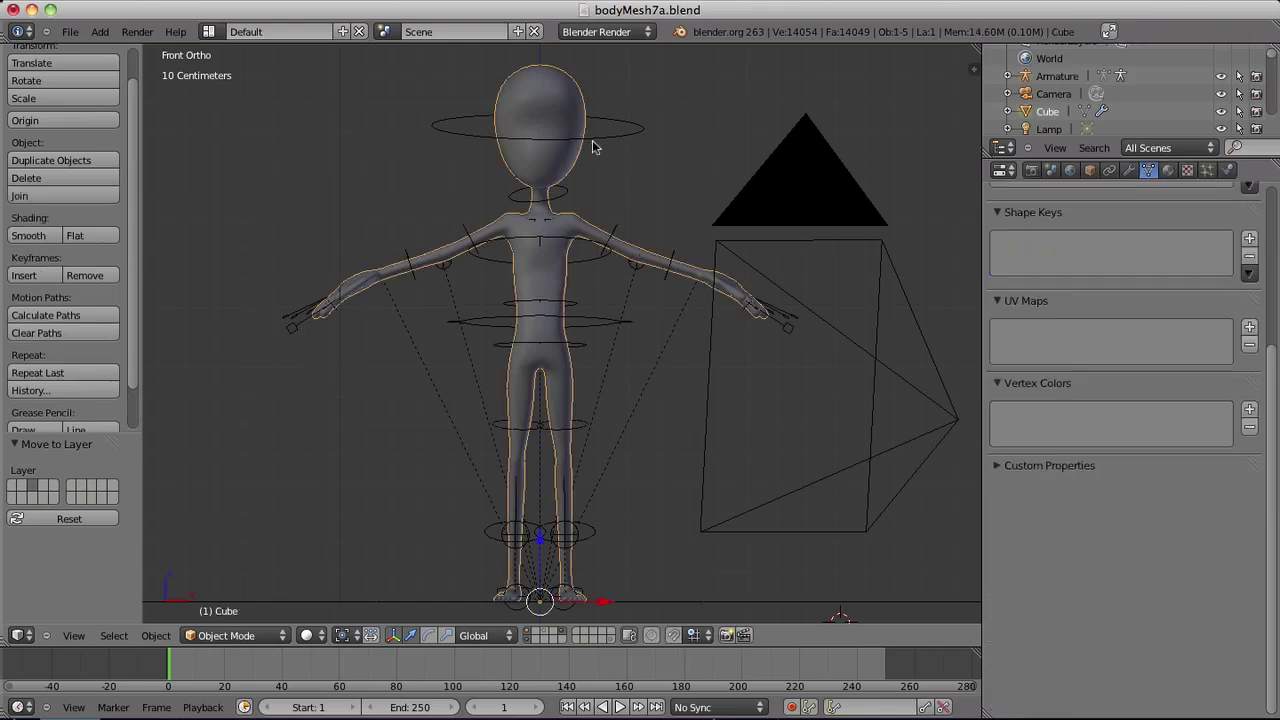
right_click(595, 145)
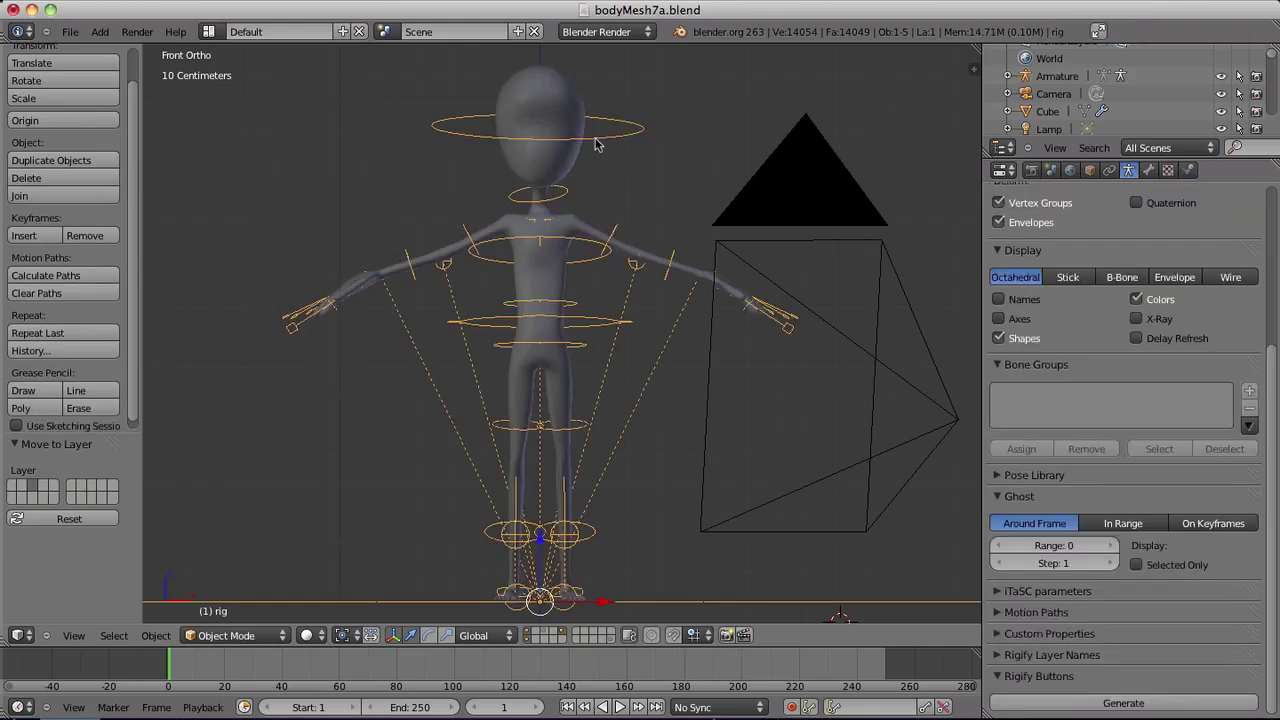
scroll(571, 217, down, 3)
scroll(565, 212, up, 3)
right_click(535, 163)
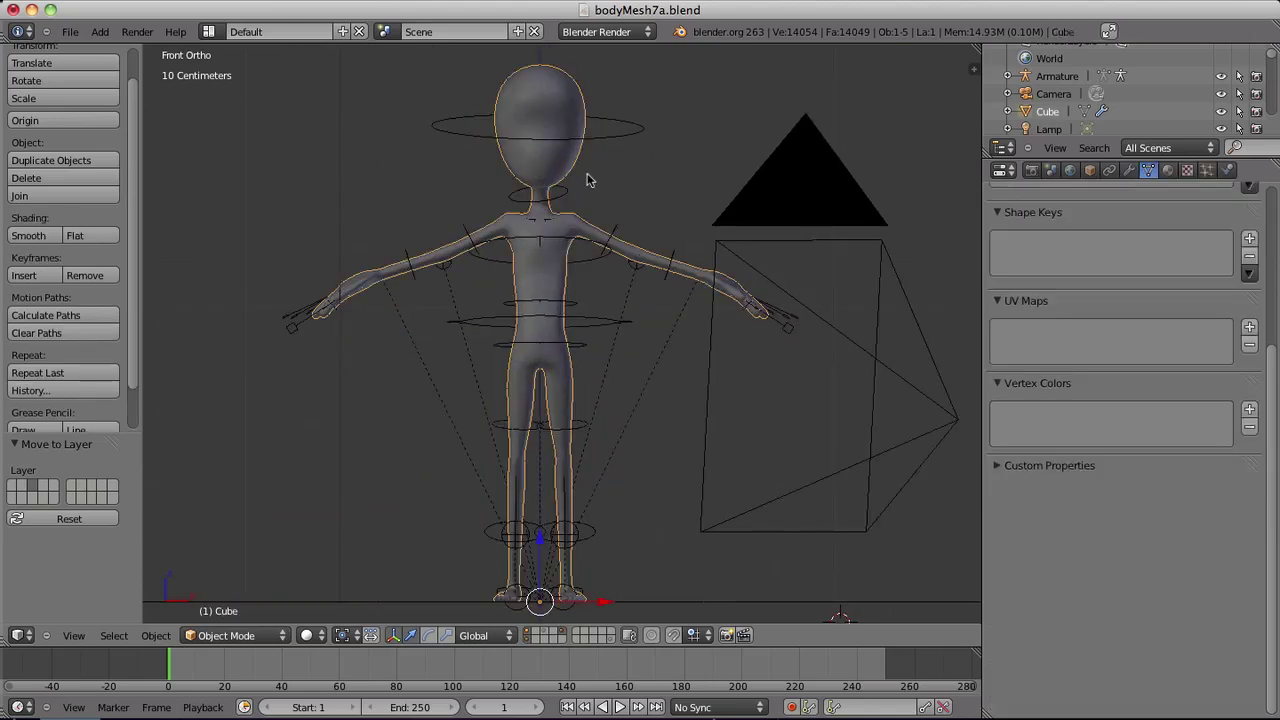
shift+right_click(617, 143)
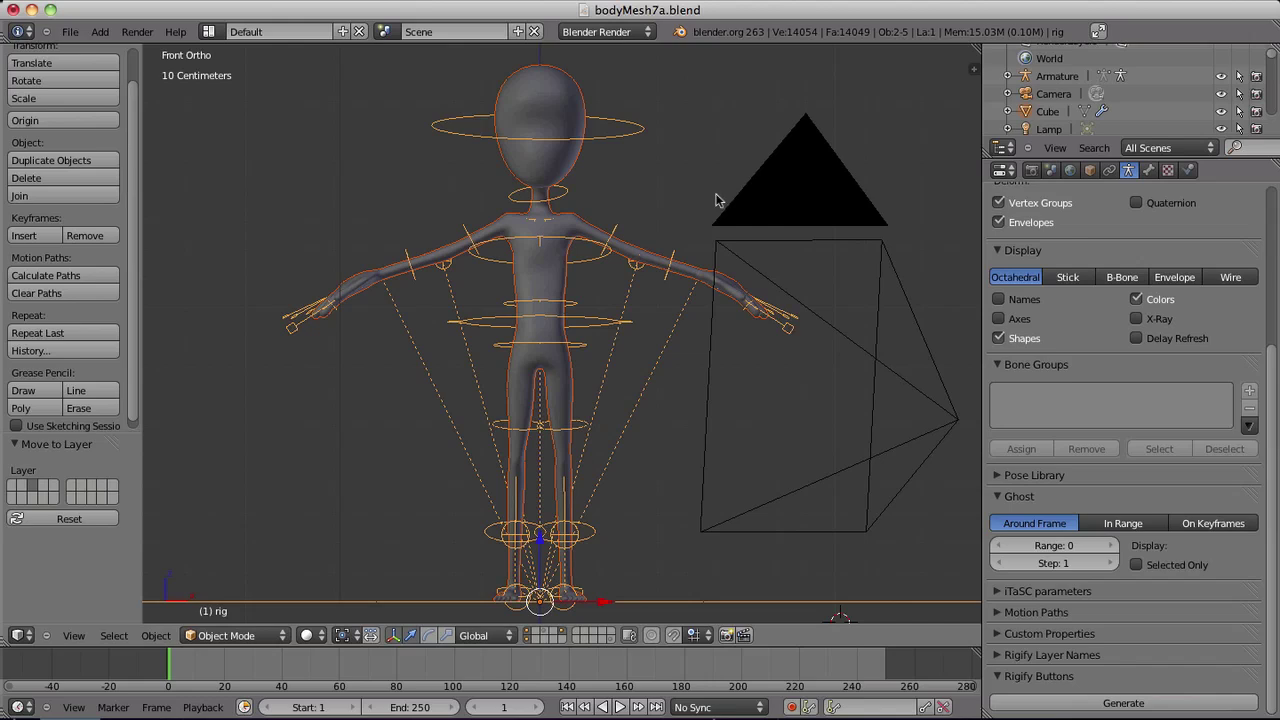
key(ctrl+p)
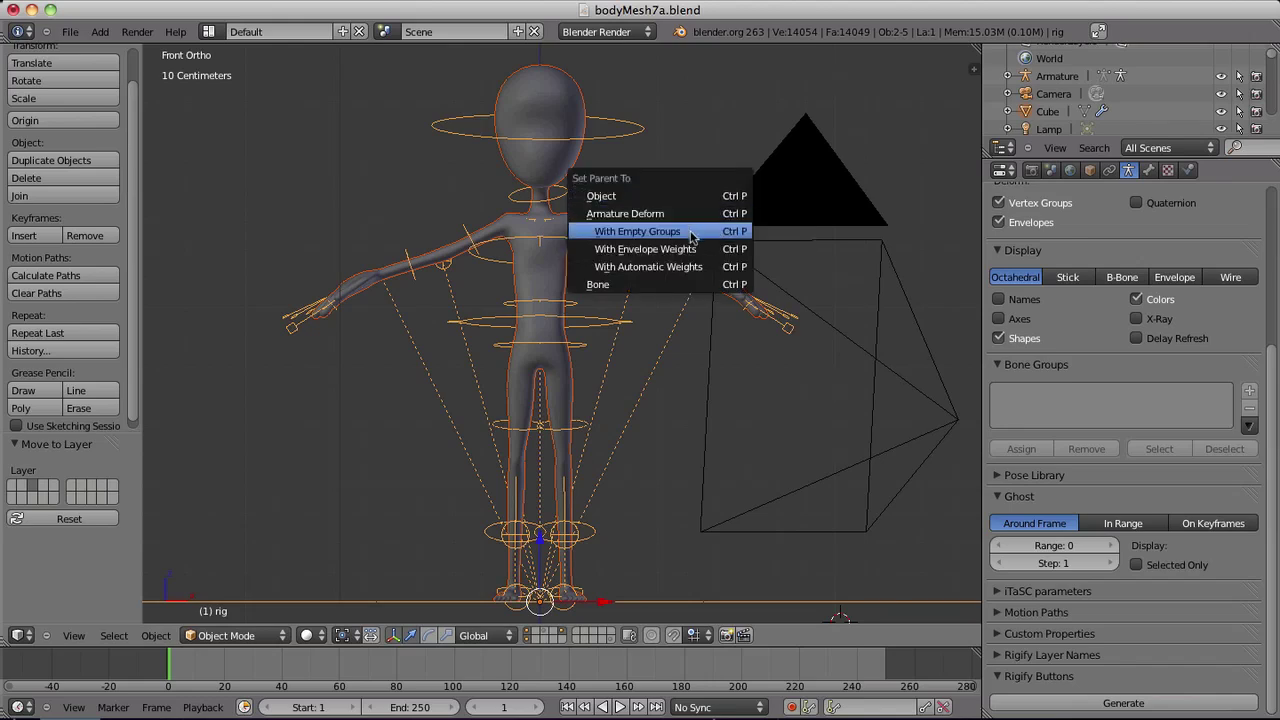
click(688, 268)
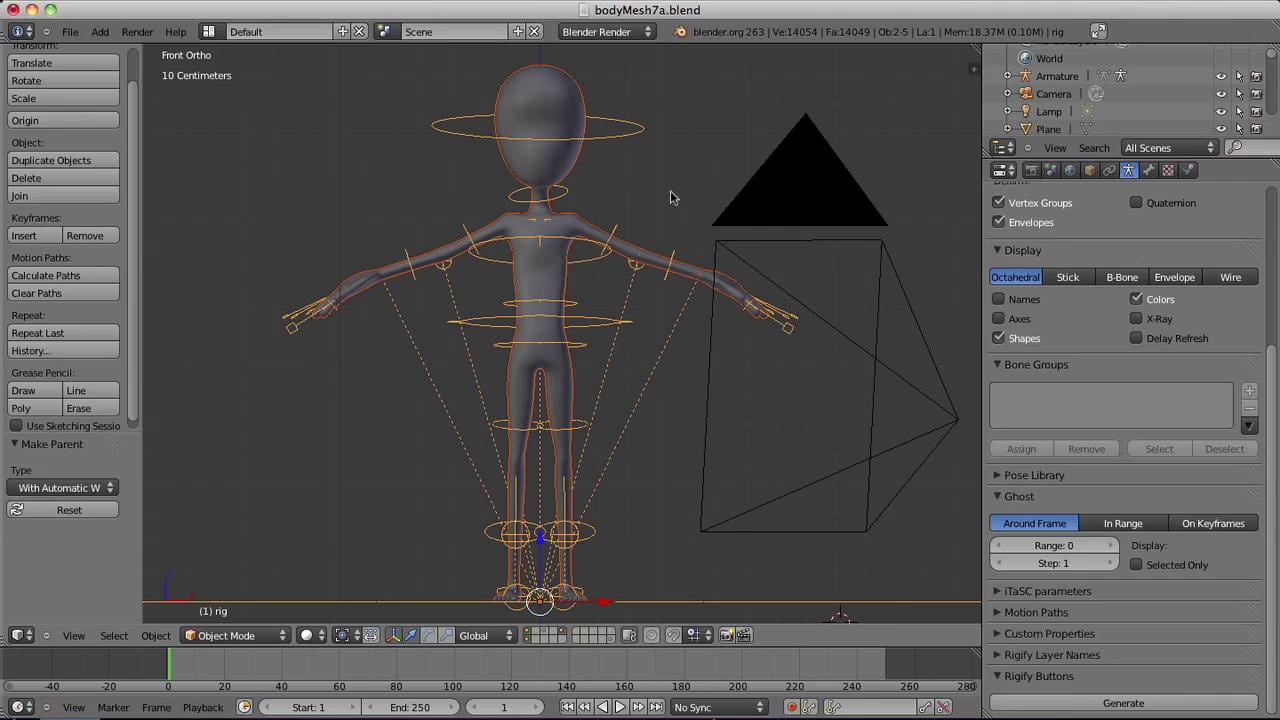
Step: Put the generated rig in Pose Mode and select its root control around the feet
key(ctrl+Tab)
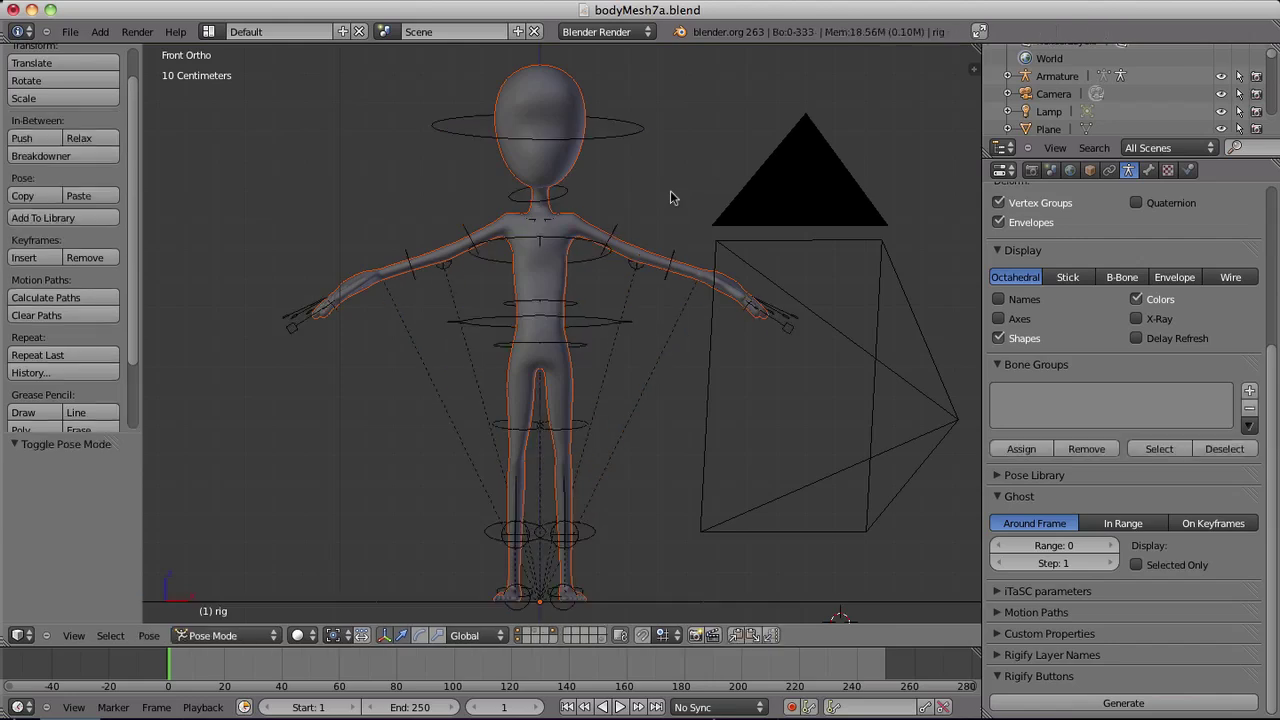
click(262, 637)
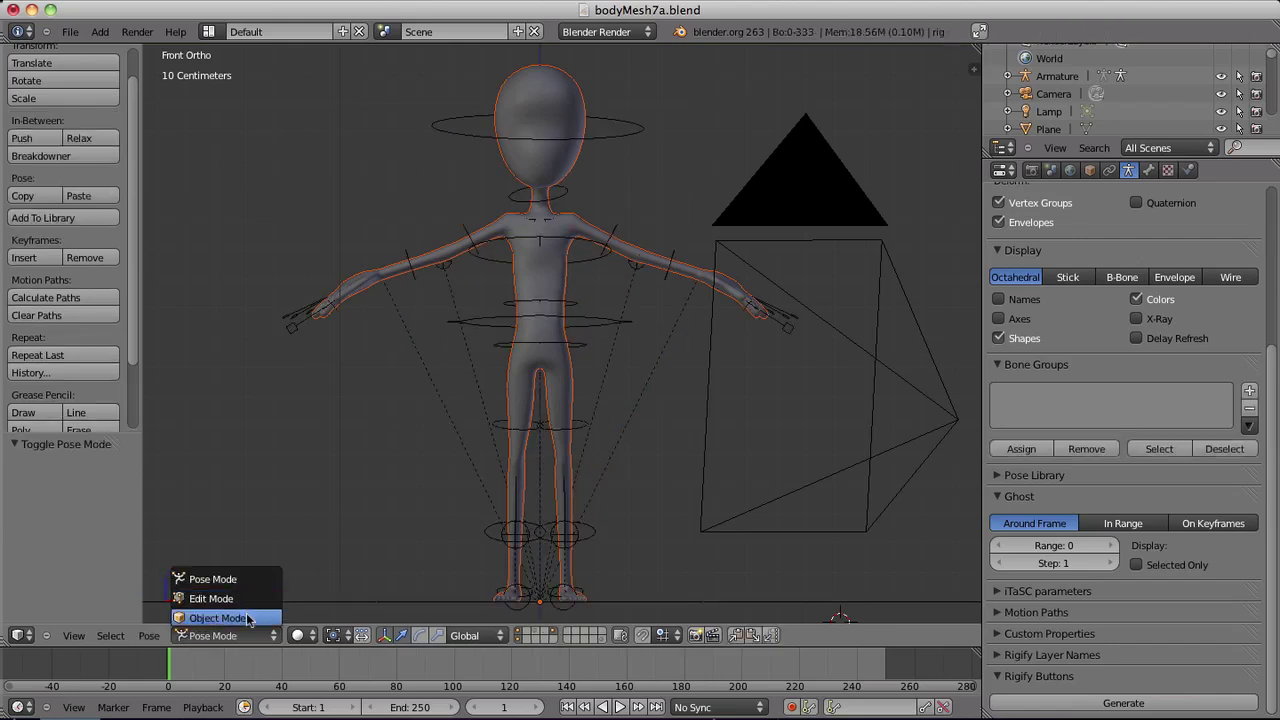
click(671, 399)
scroll(671, 399, down, 3)
middle_drag(671, 399, 660, 323)
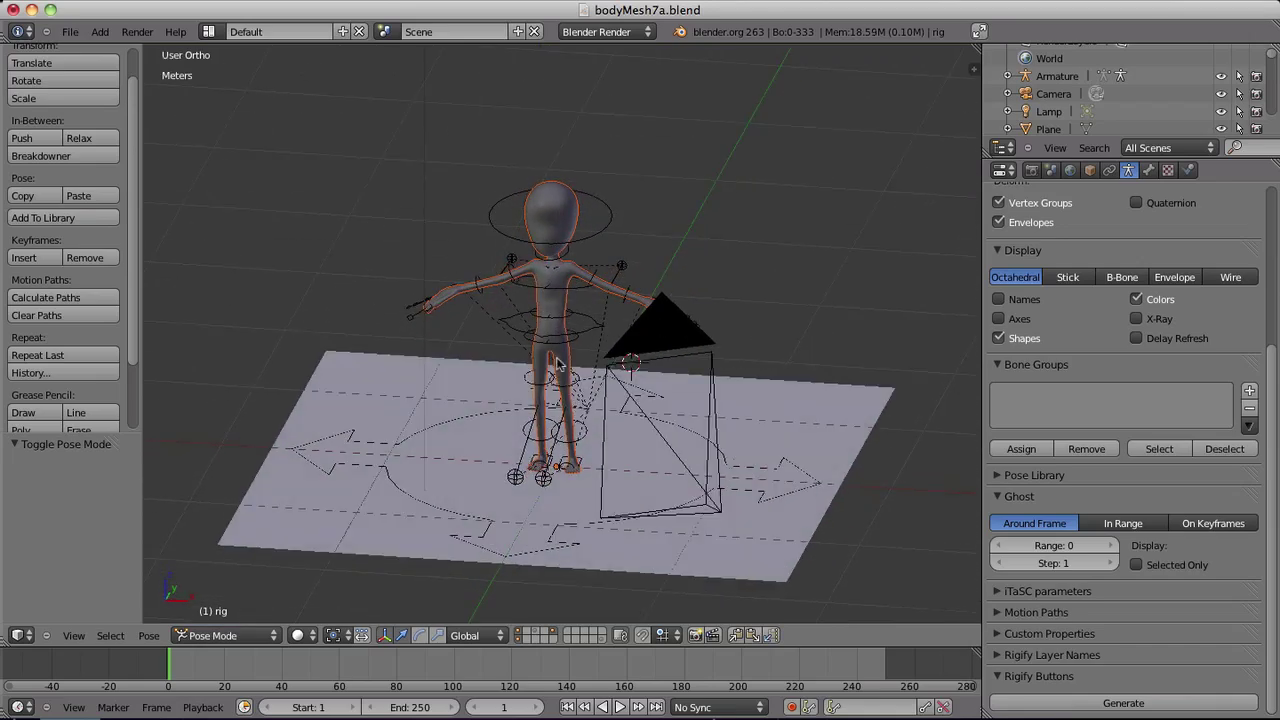
right_click(469, 419)
middle_drag(543, 416, 580, 405)
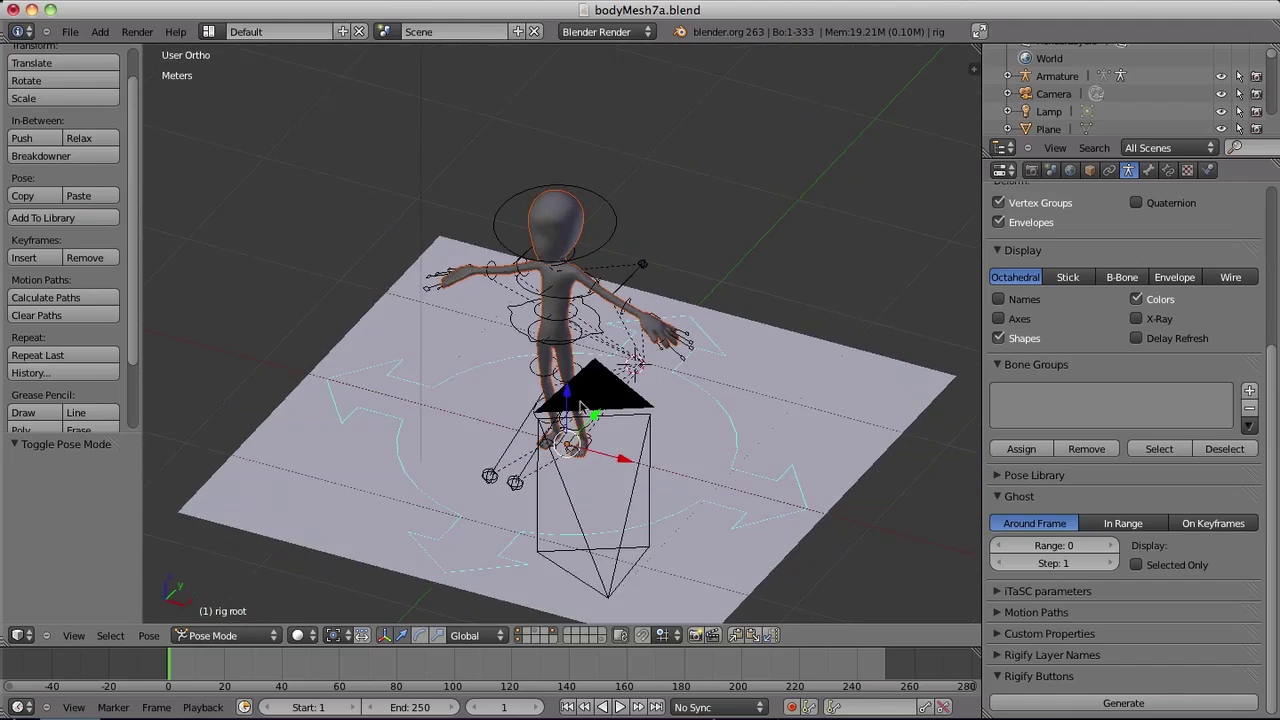
Step: Try rotating the whole character around the global Z axis with the rig's root control
right_click(520, 313)
right_click(588, 259)
right_click(730, 457)
key(r)
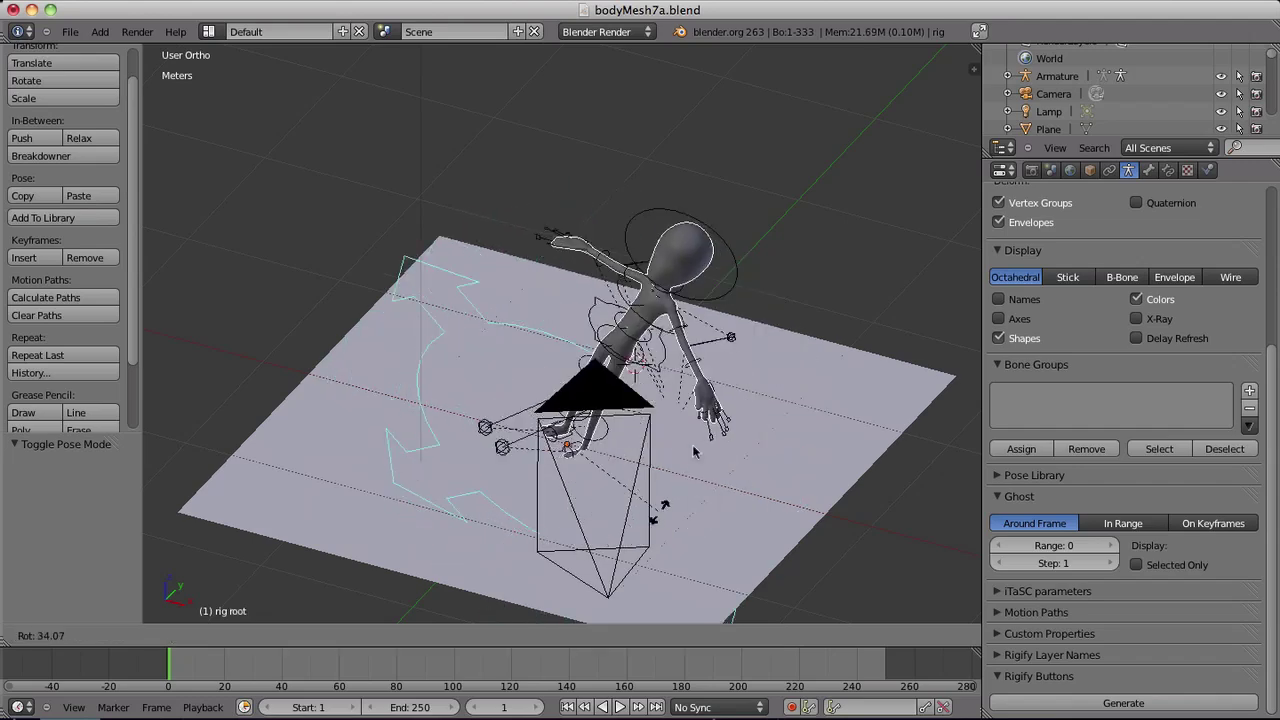
key(z)
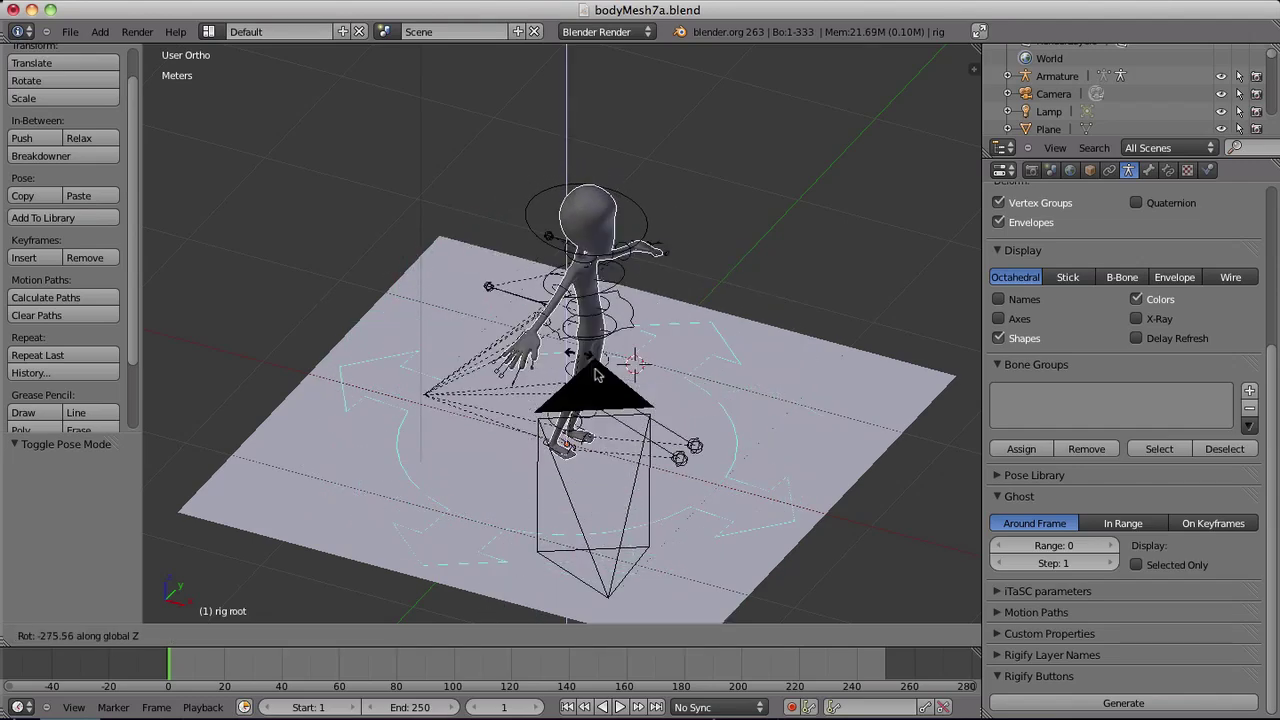
right_click(561, 308)
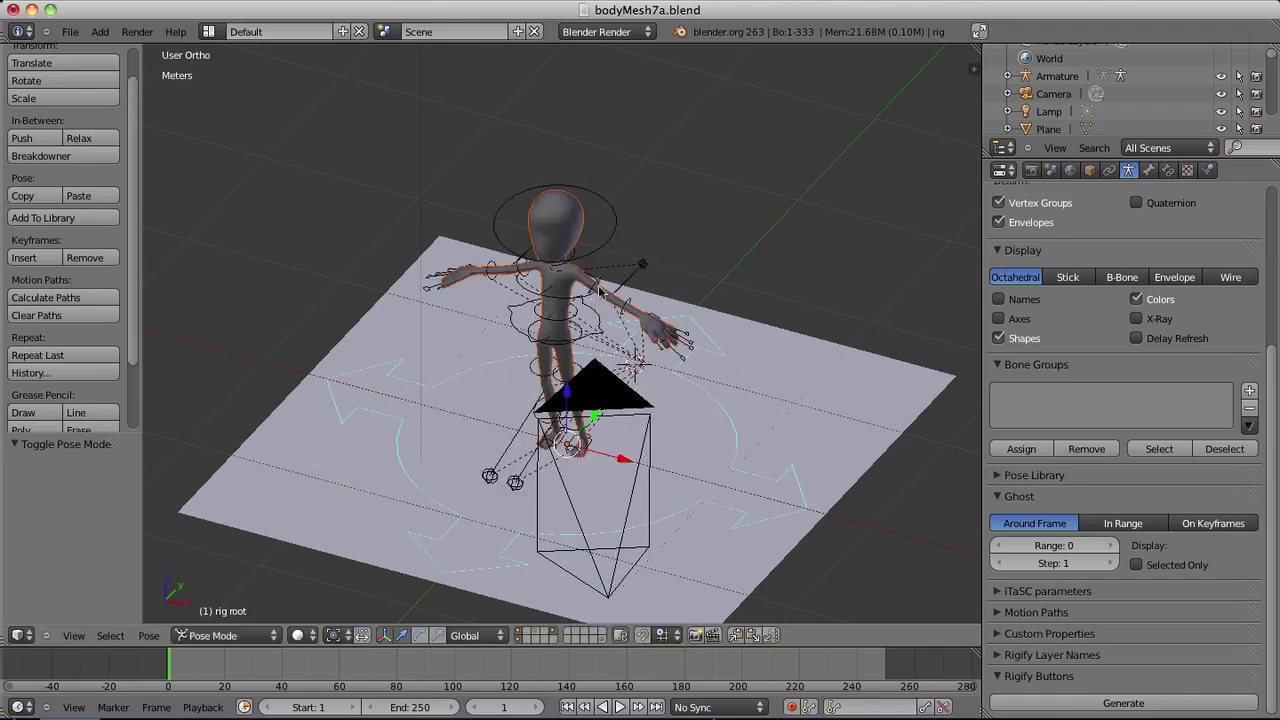
Step: Rotate the left upper arm control in front view so the arm hangs beside the body
key(KP_1)
right_click(590, 283)
key(r)
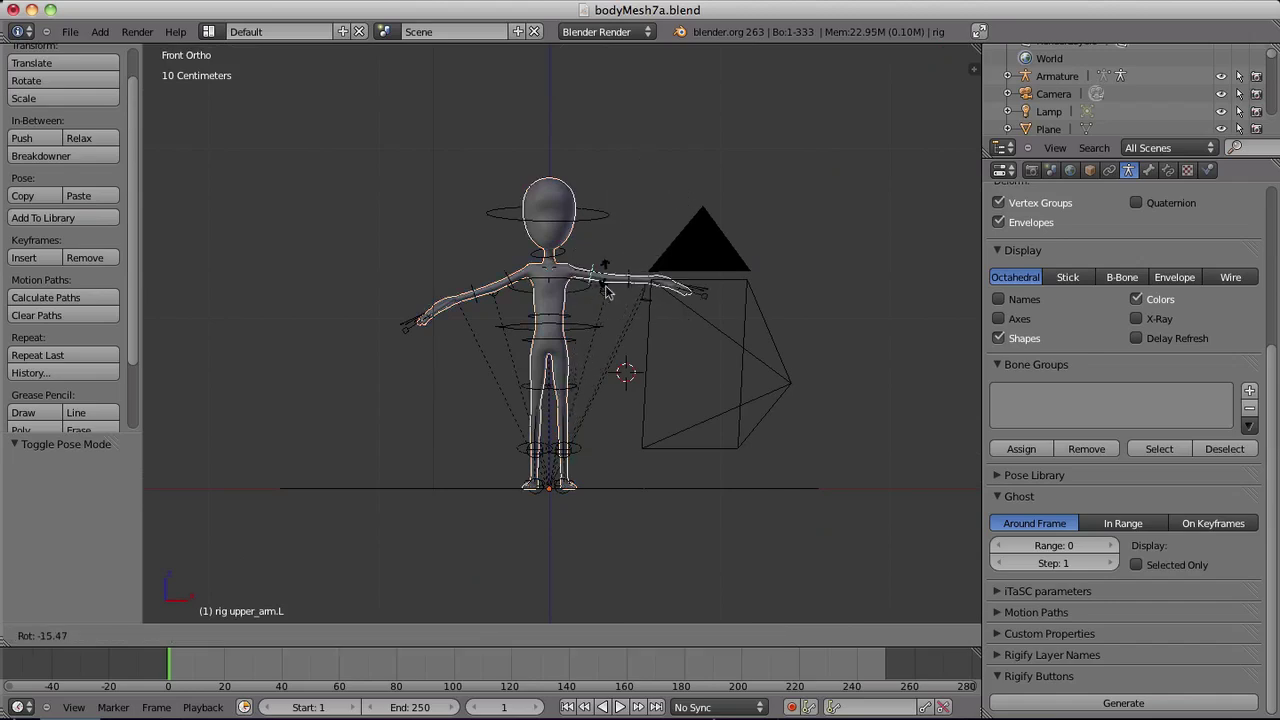
click(590, 316)
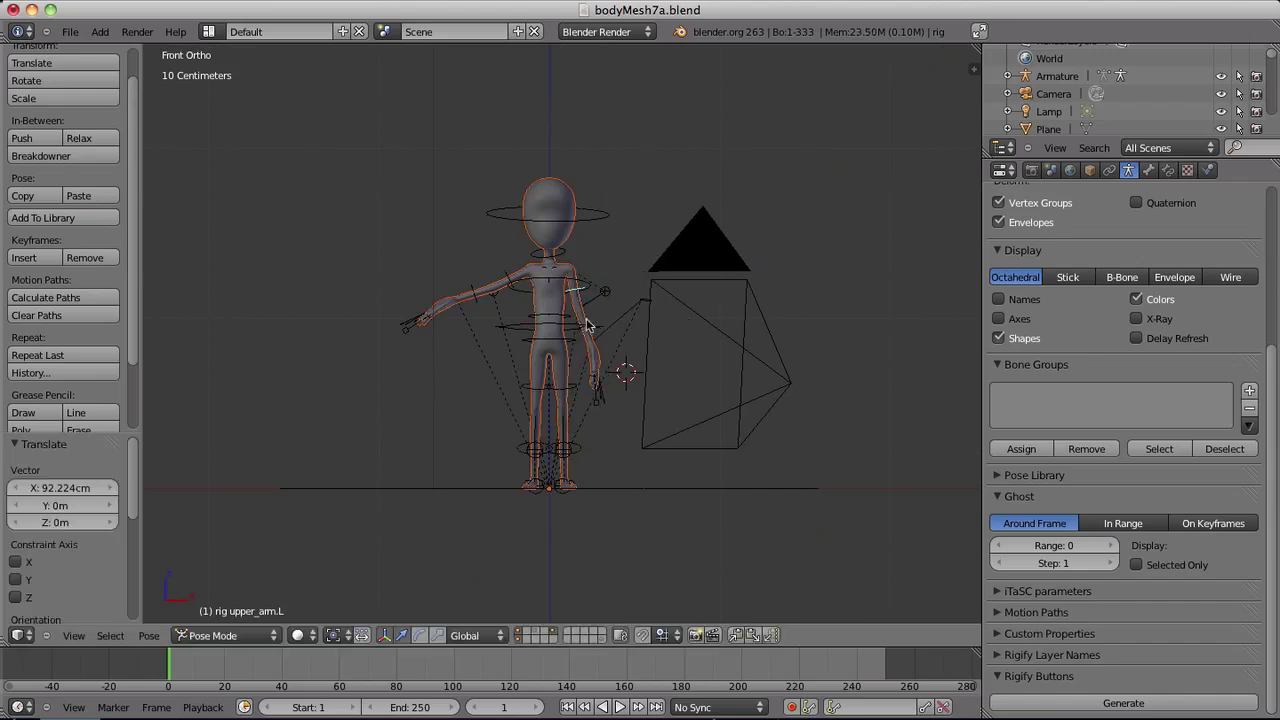
Step: Rotate the right upper arm control so the right arm also hangs beside the body
right_click(512, 283)
right_click(508, 279)
key(r)
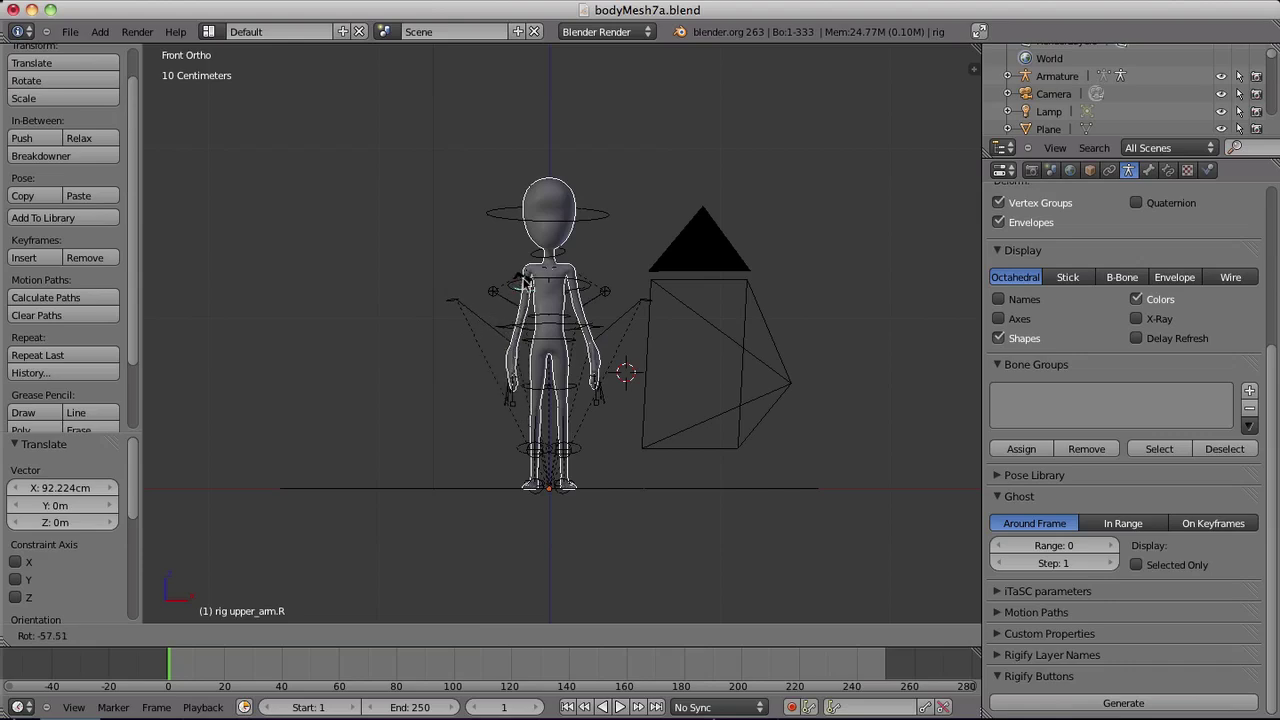
click(566, 296)
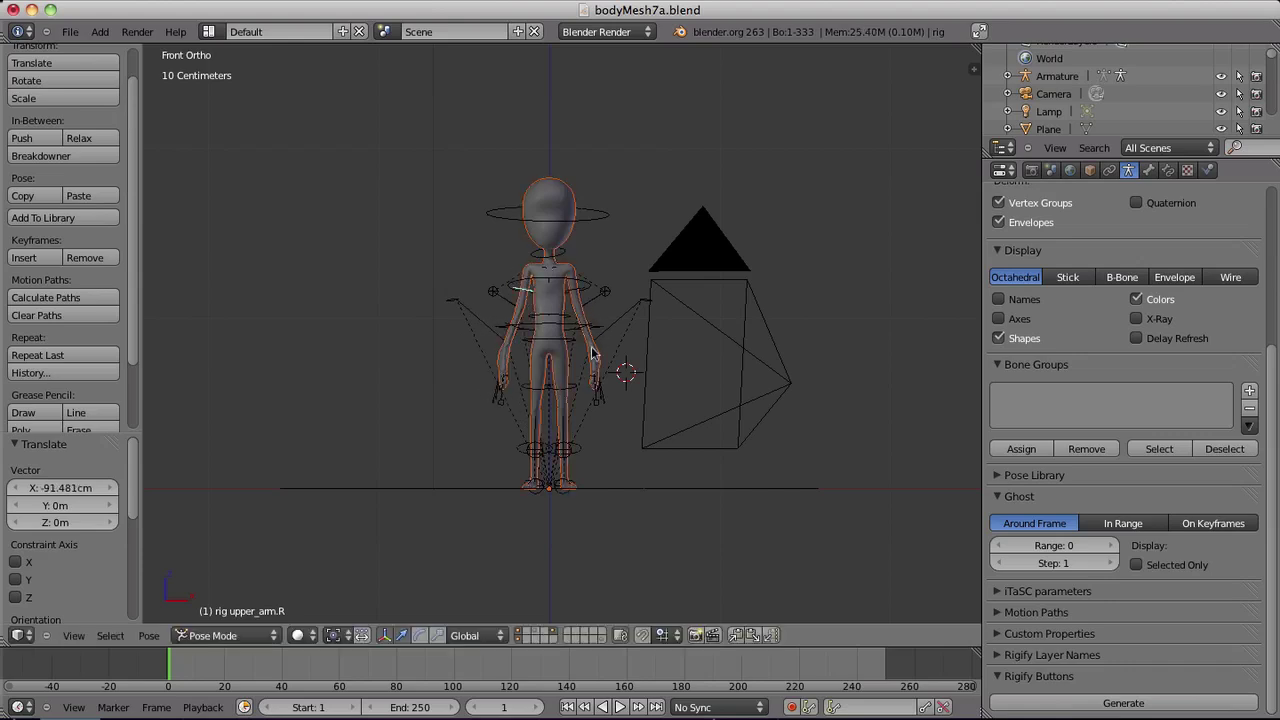
Step: Swing the left and right thigh controls outward to spread the legs in front view
right_click(566, 390)
key(g)
click(566, 388)
right_click(538, 395)
key(g)
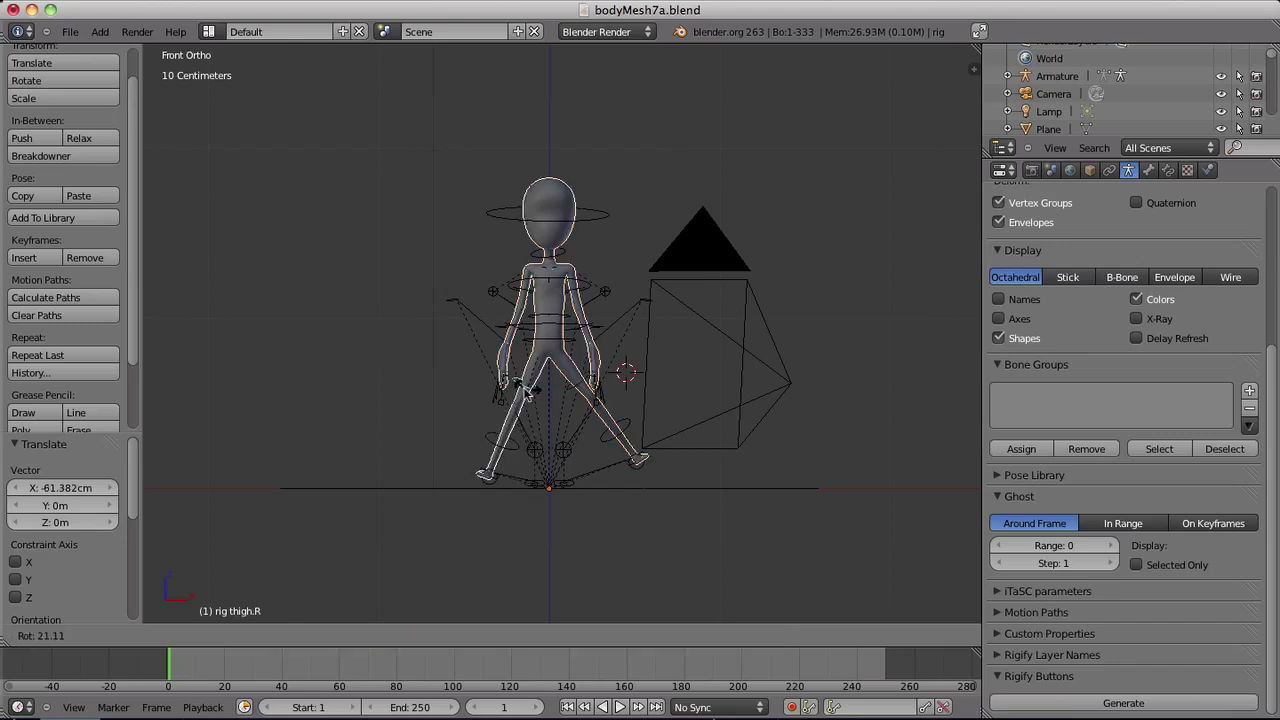
click(576, 393)
Step: Undo the rotations of both thighs and the right upper arm
key(ctrl+z)
key(ctrl+z)
key(ctrl+z)
key(ctrl+z)
key(ctrl+z)
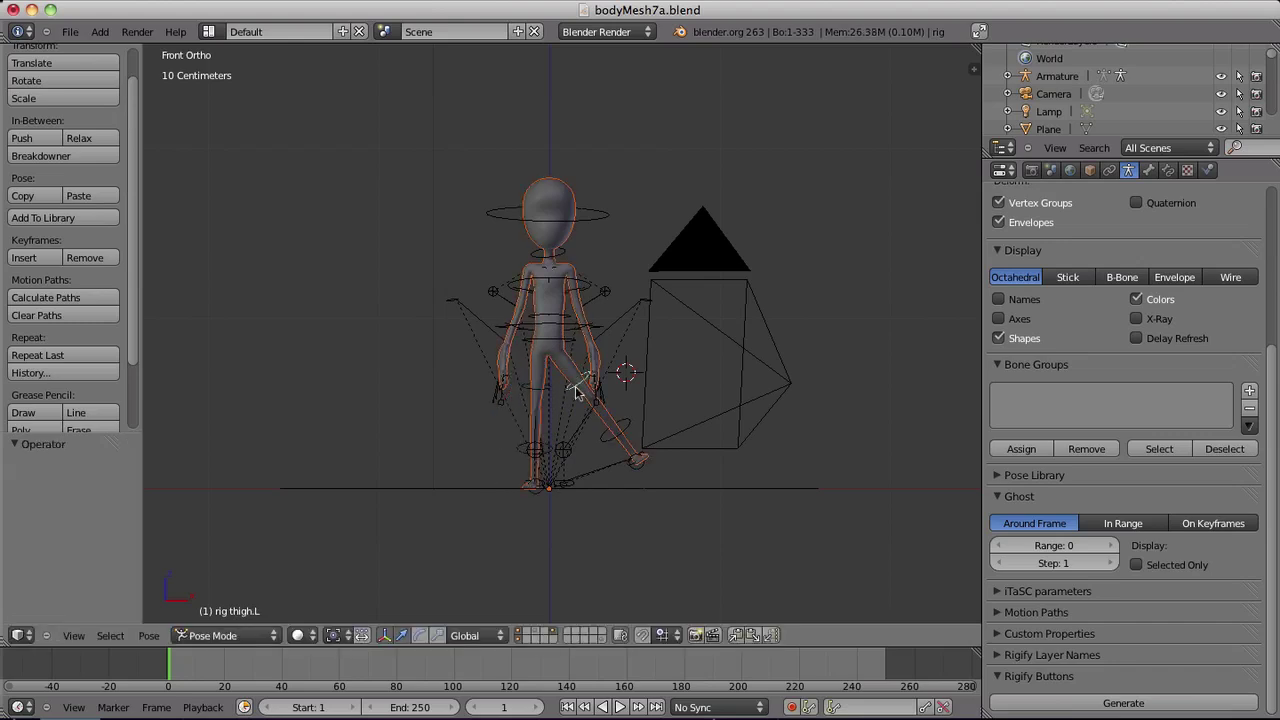
key(ctrl+z)
key(ctrl+z)
key(ctrl+z)
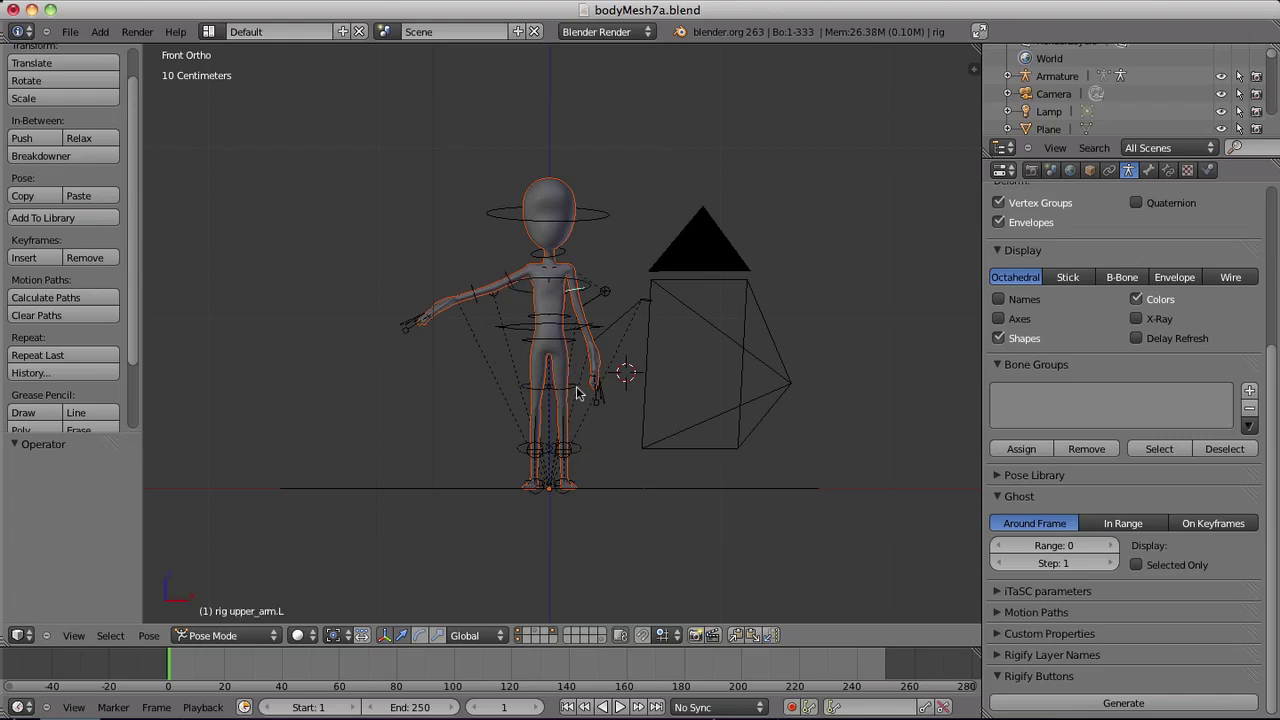
Step: Undo the left upper arm's rotation and the preceding actions back to the rig's undisturbed pose
key(ctrl+z)
key(ctrl+z)
key(ctrl+z)
key(ctrl+z)
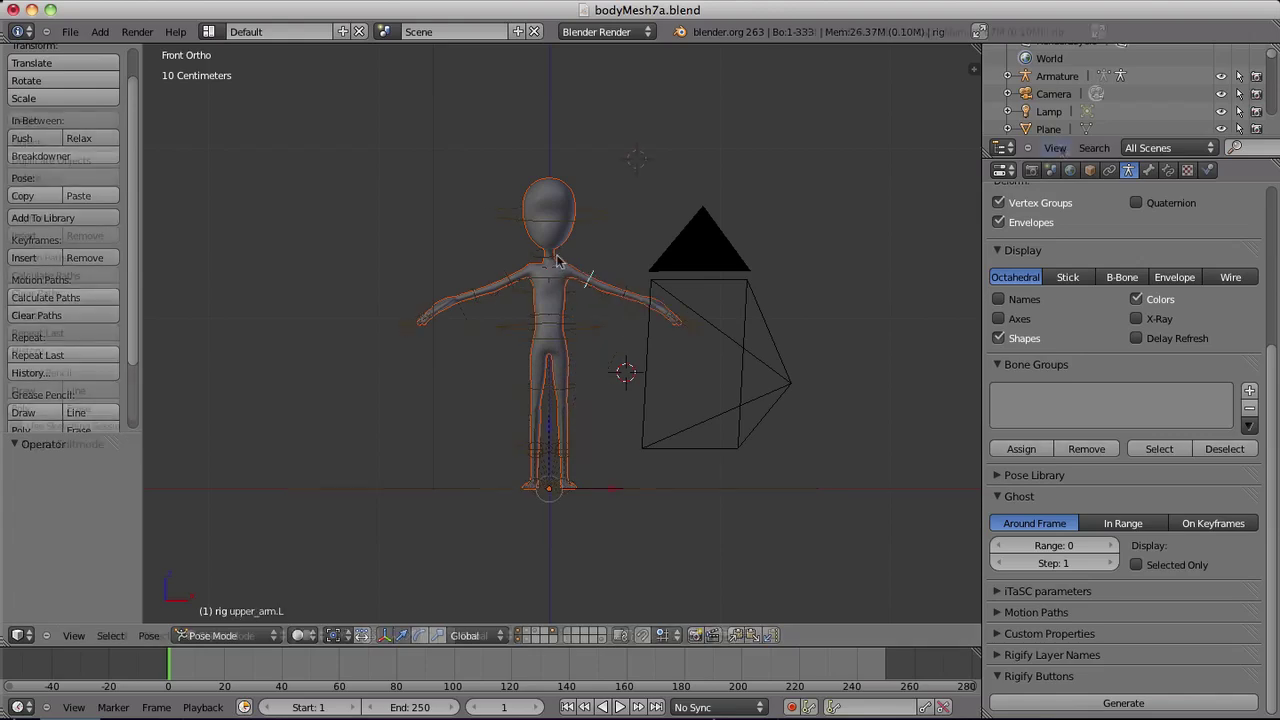
Step: Enter Edit Mode on the rig, reveal its deform-bone layer and enable X-Ray display for the bones
scroll(1168, 270, up, 5)
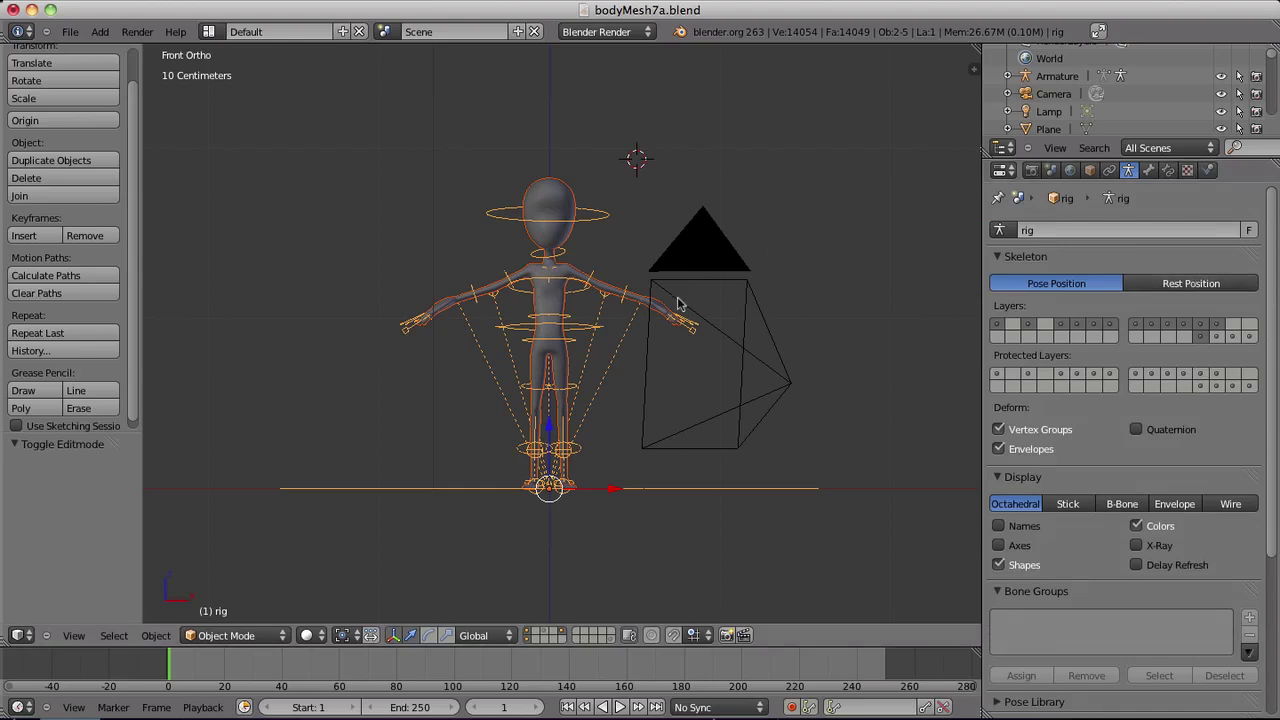
key(Tab)
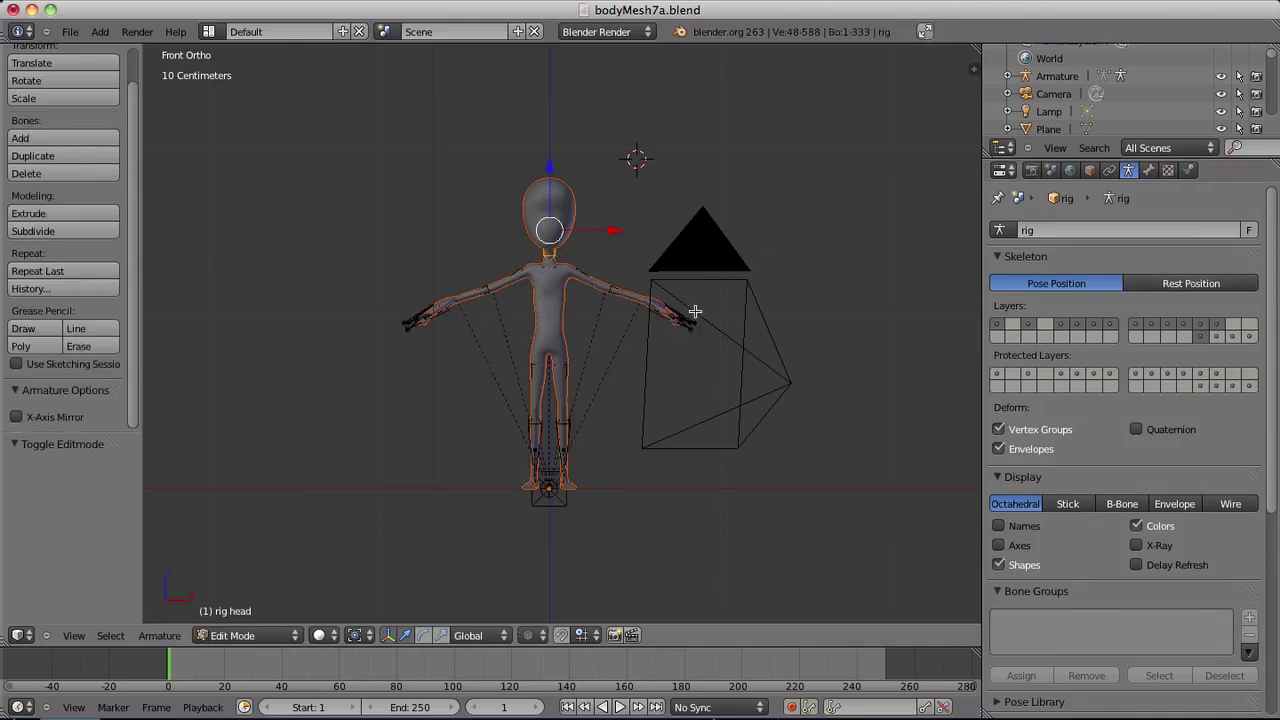
click(1222, 338)
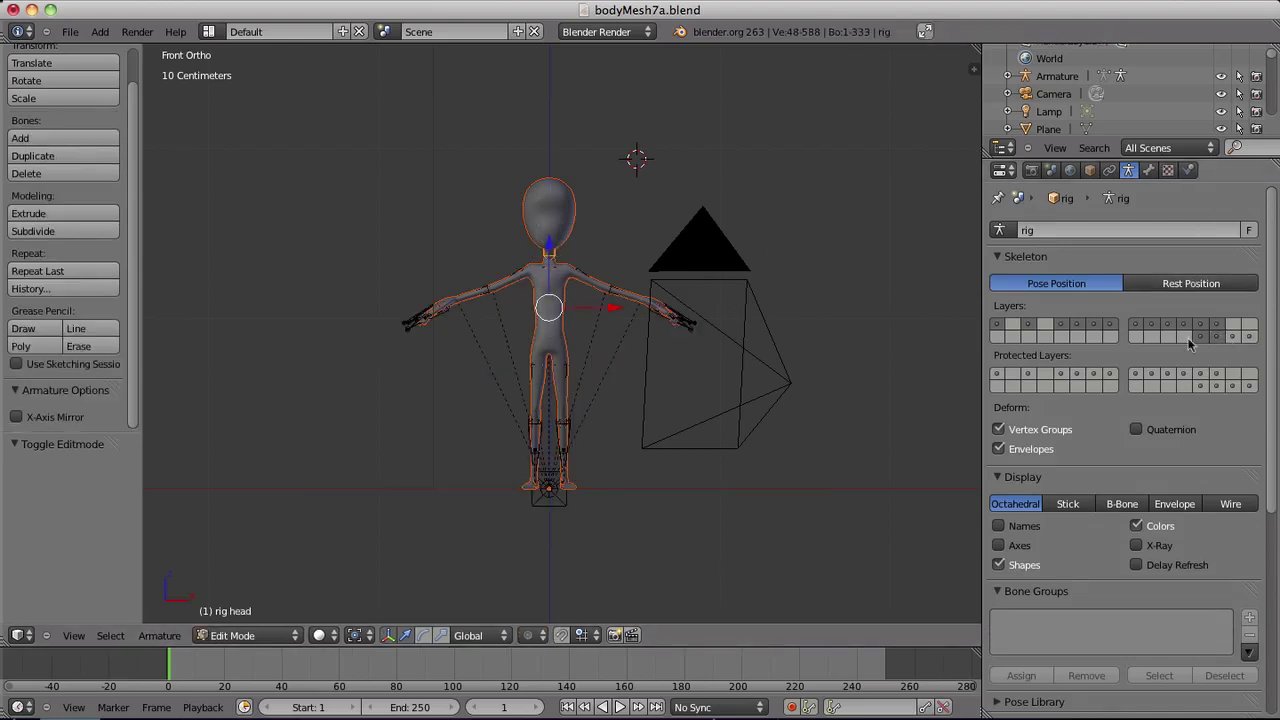
scroll(714, 337, up, 3)
scroll(710, 338, down, 2)
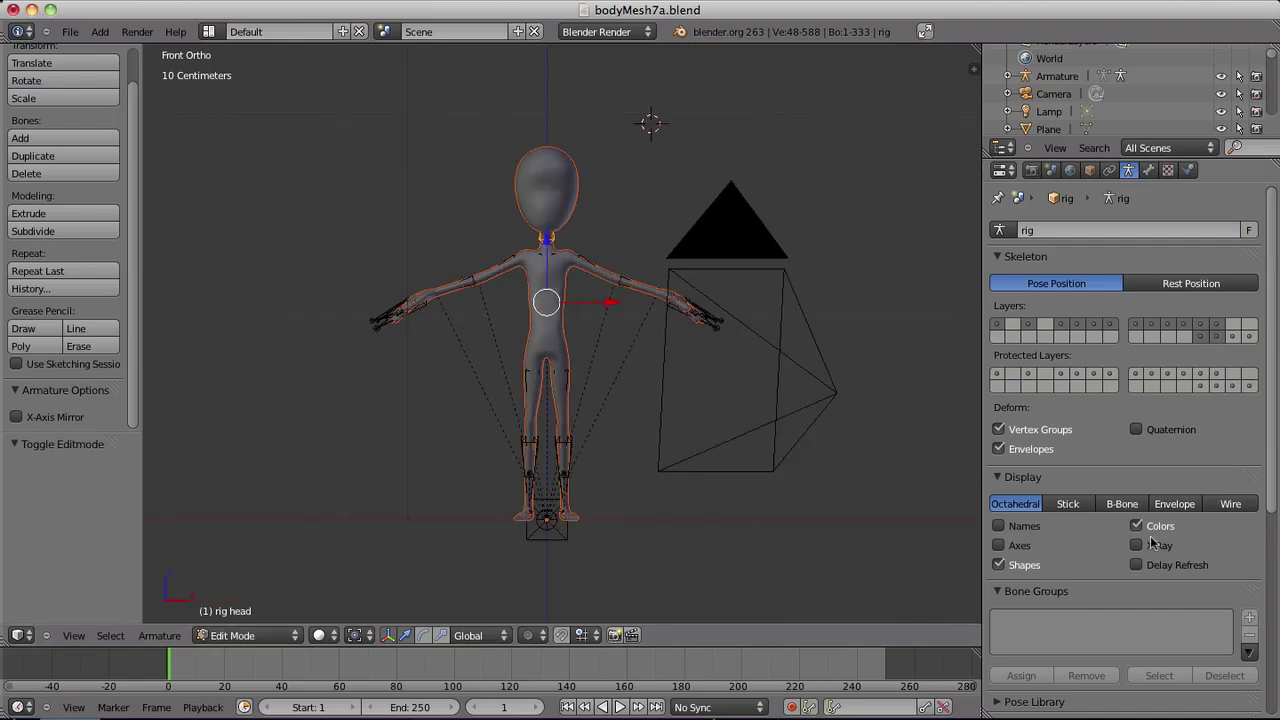
click(1136, 545)
scroll(594, 313, up, 3)
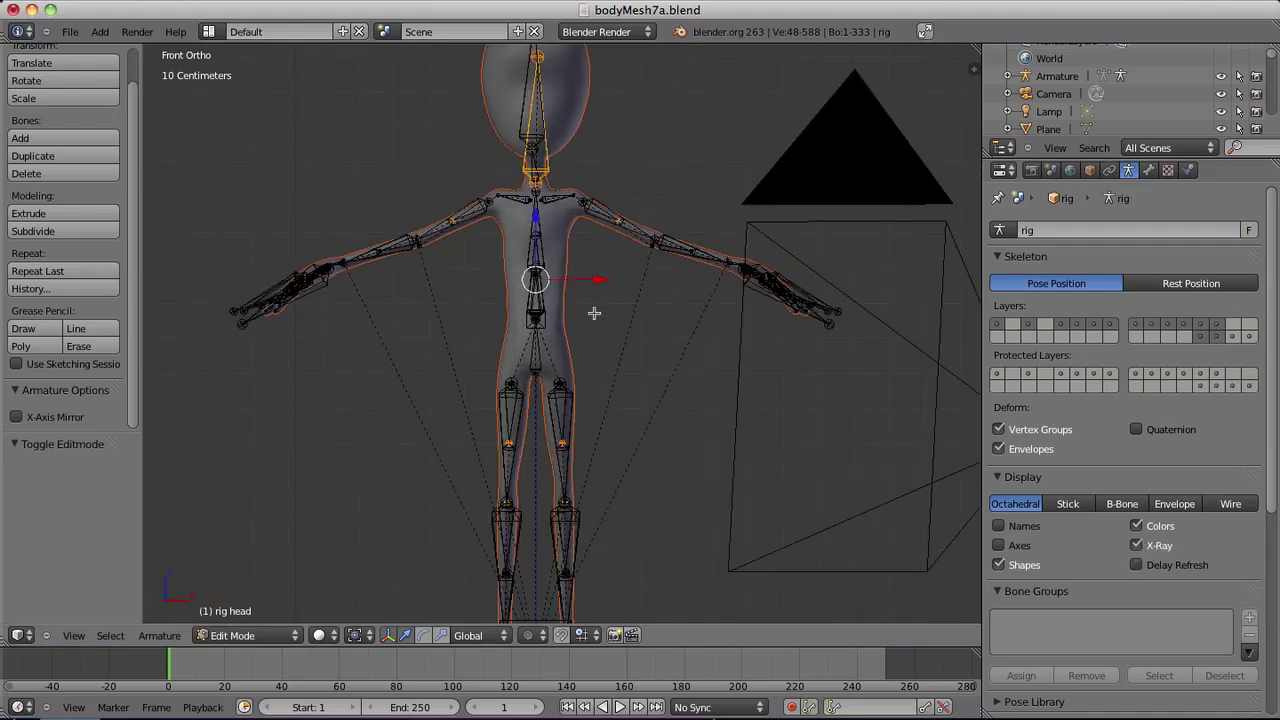
scroll(640, 314, down, 1)
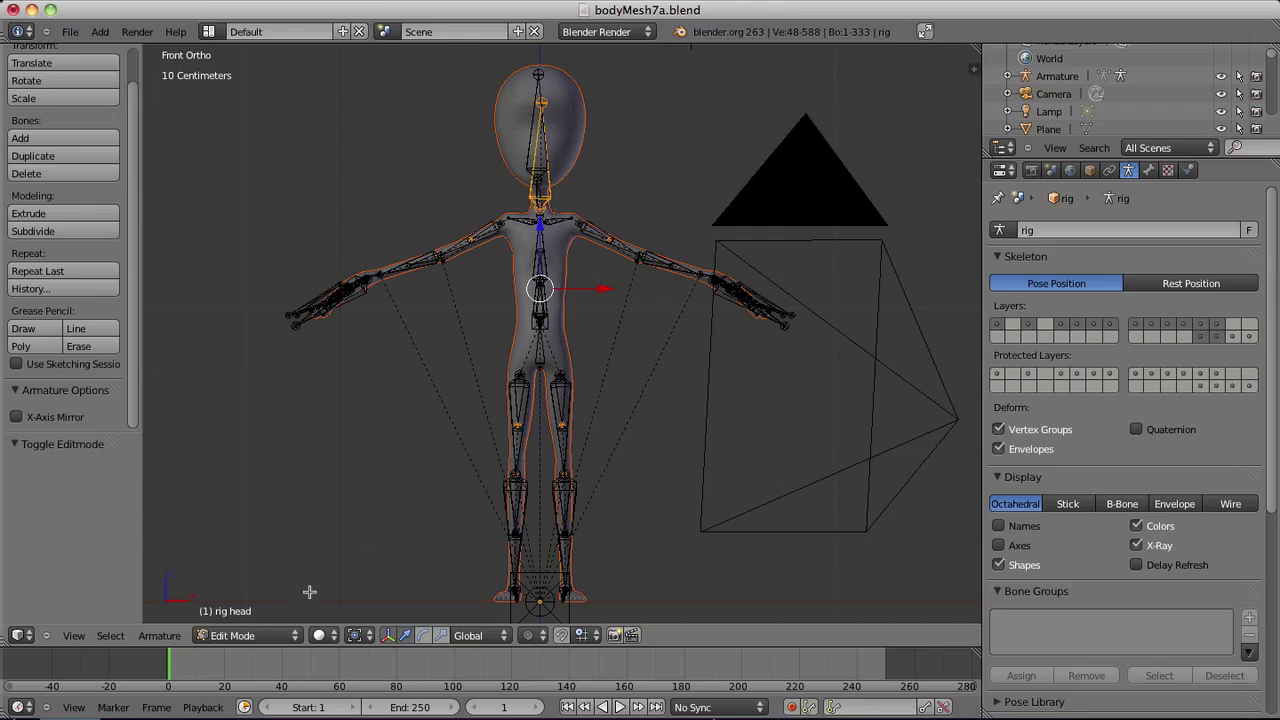
Step: Put the rig in Pose Mode, select the body mesh and switch the mesh to Weight Paint mode
click(275, 636)
click(272, 580)
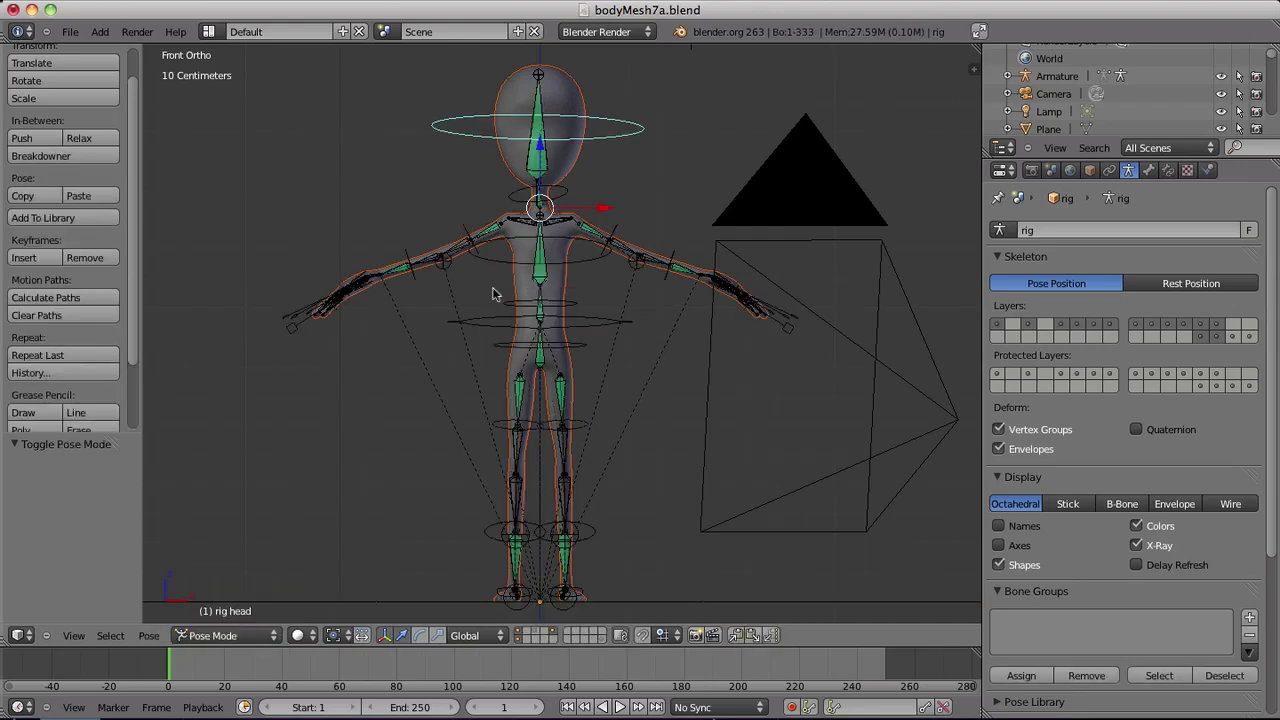
right_click(584, 102)
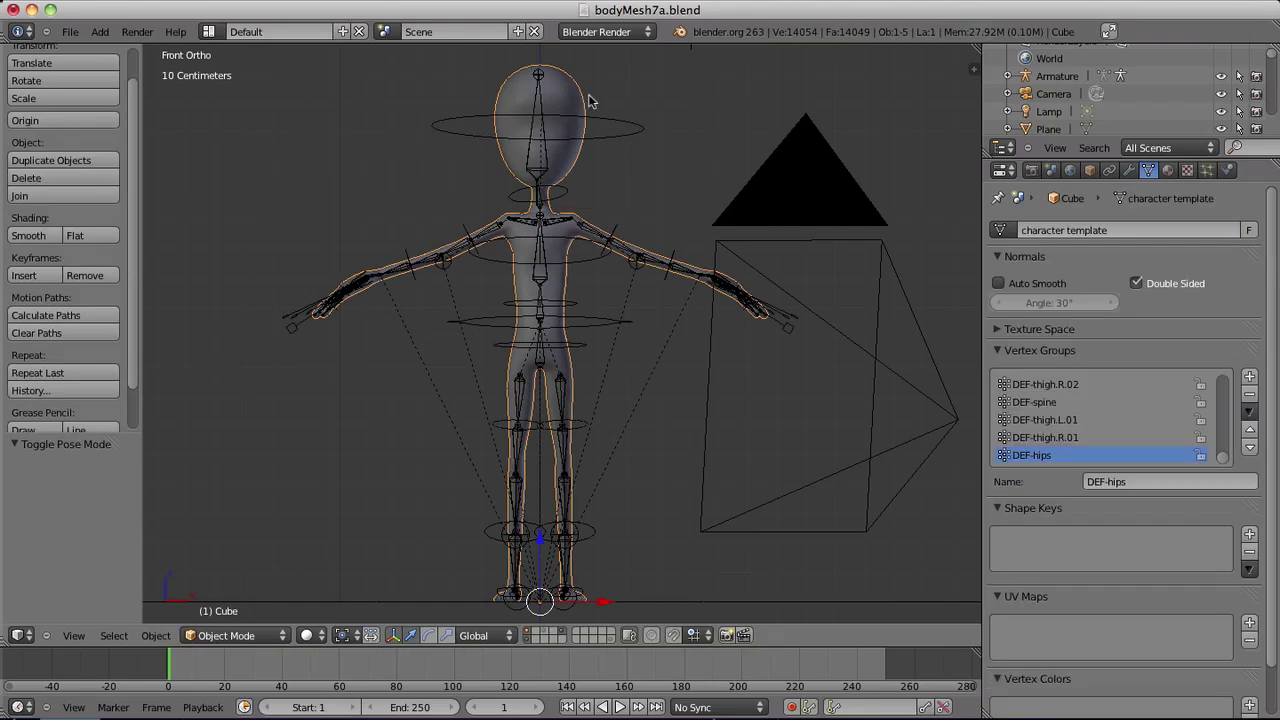
key(ctrl+Tab)
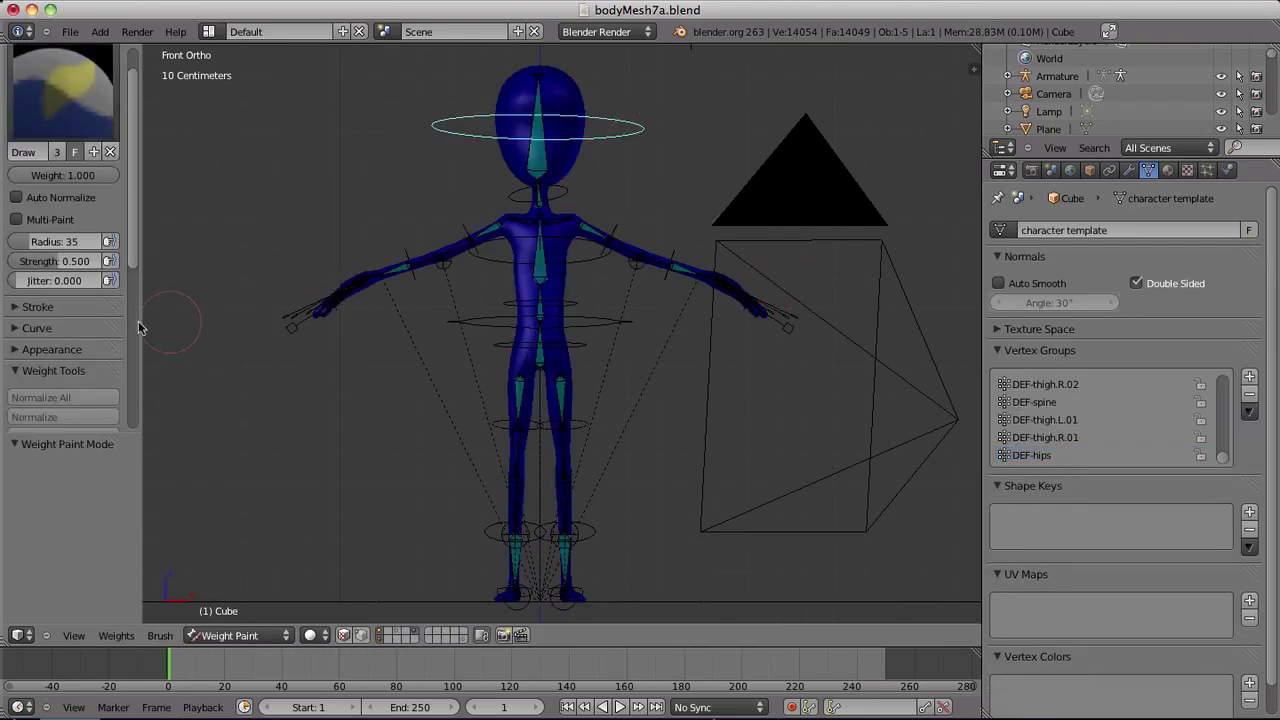
Step: Select the left thigh control and set the Draw brush's weight to 0.500
scroll(40, 333, down, 5)
scroll(40, 333, down, 3)
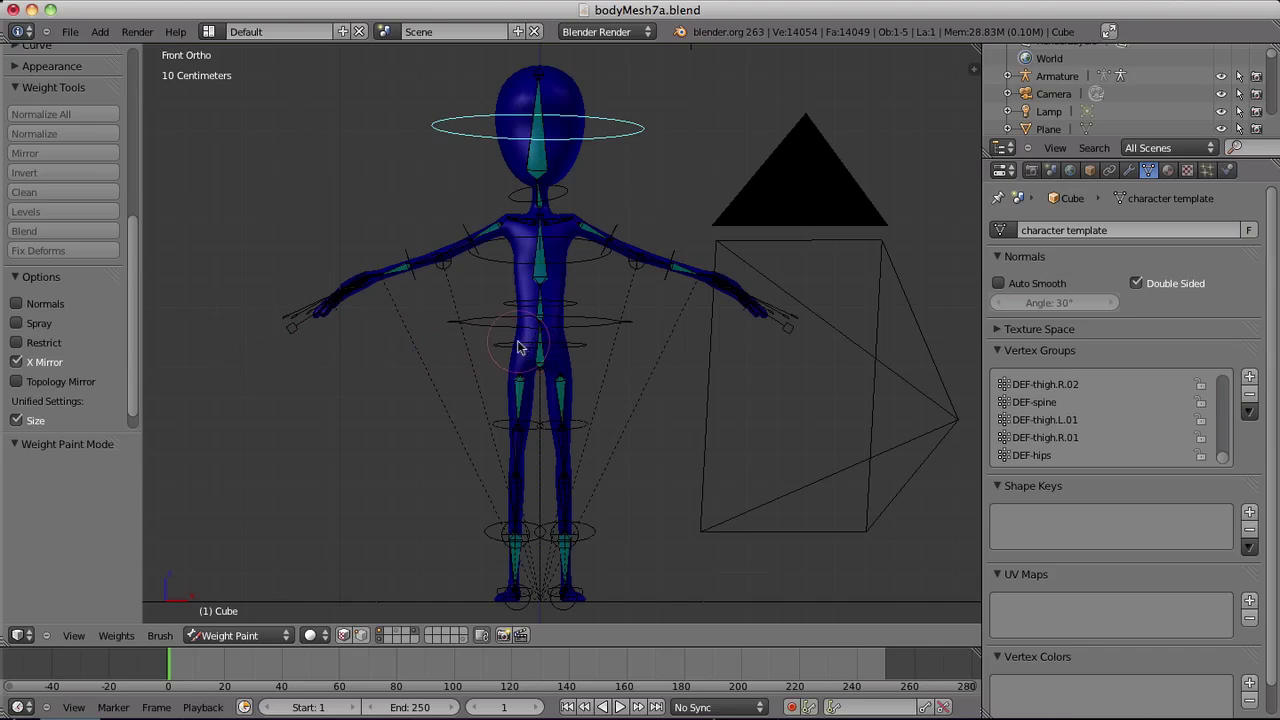
right_click(562, 405)
scroll(60, 320, down, 1)
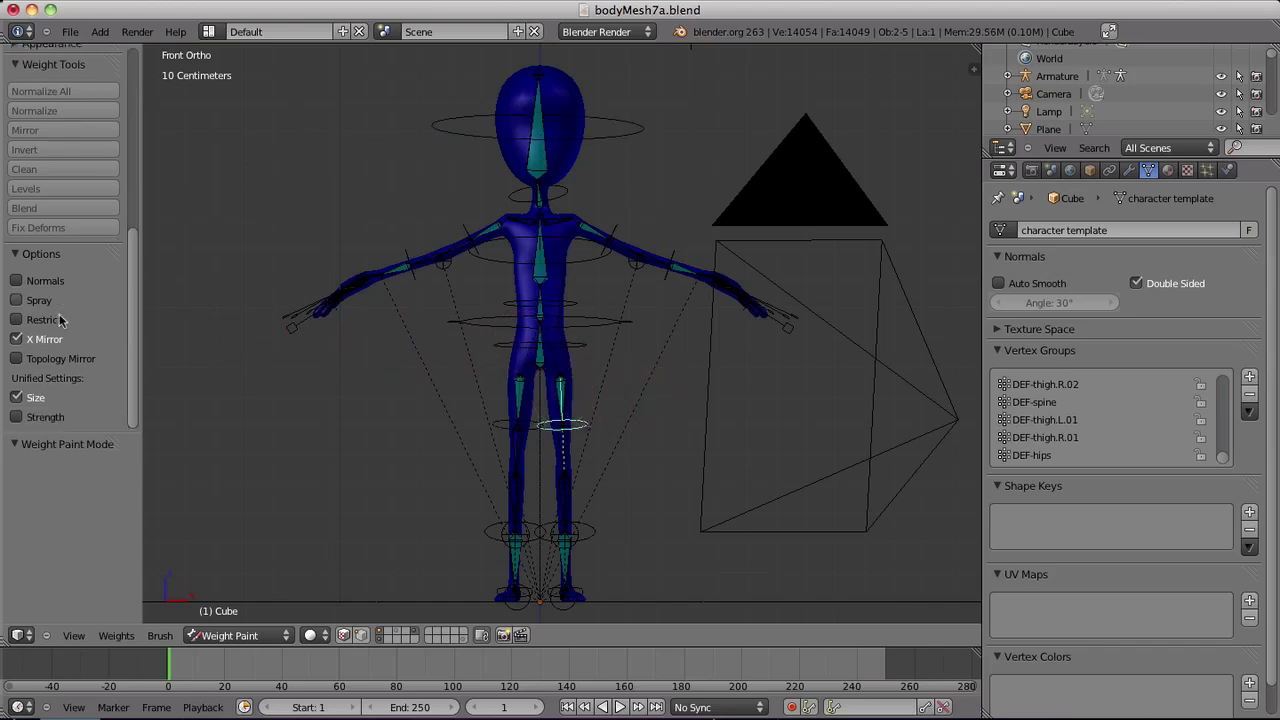
scroll(60, 320, up, 10)
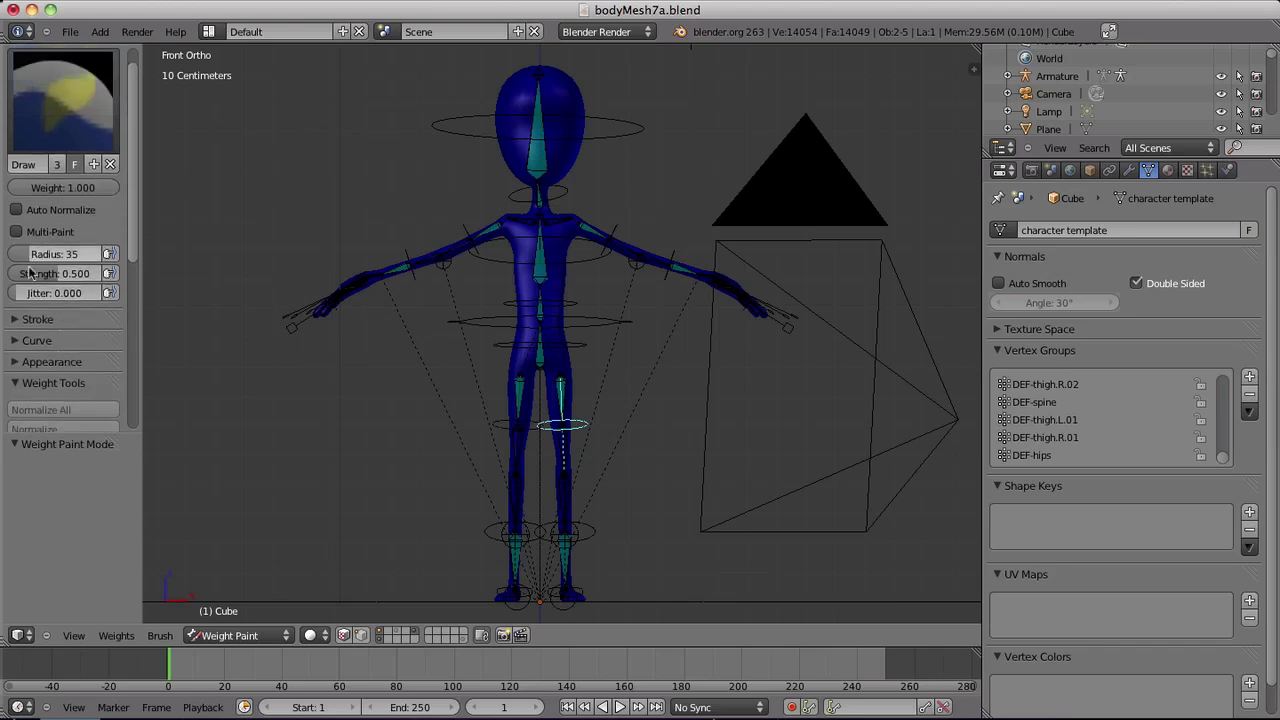
drag(95, 188, 52, 189)
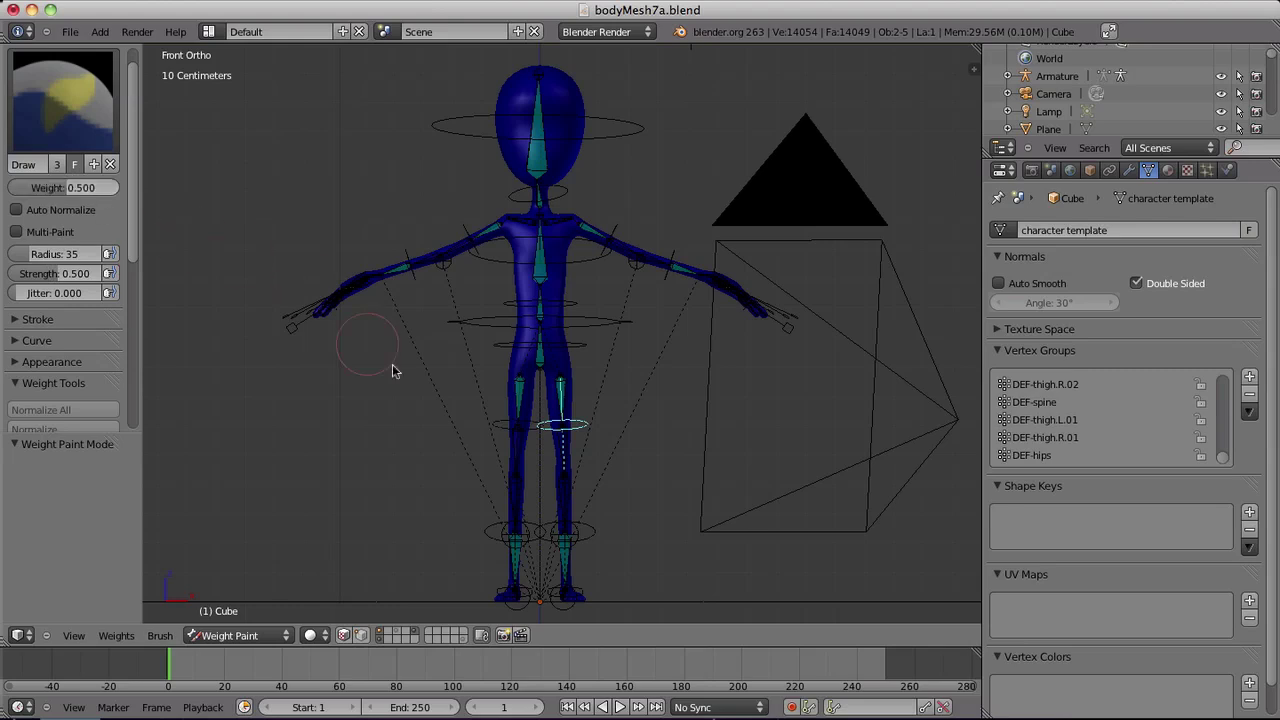
Step: With the left thigh control active, paint weight over the upper thighs, pelvis and chest of the mesh
ctrl+right_click(519, 399)
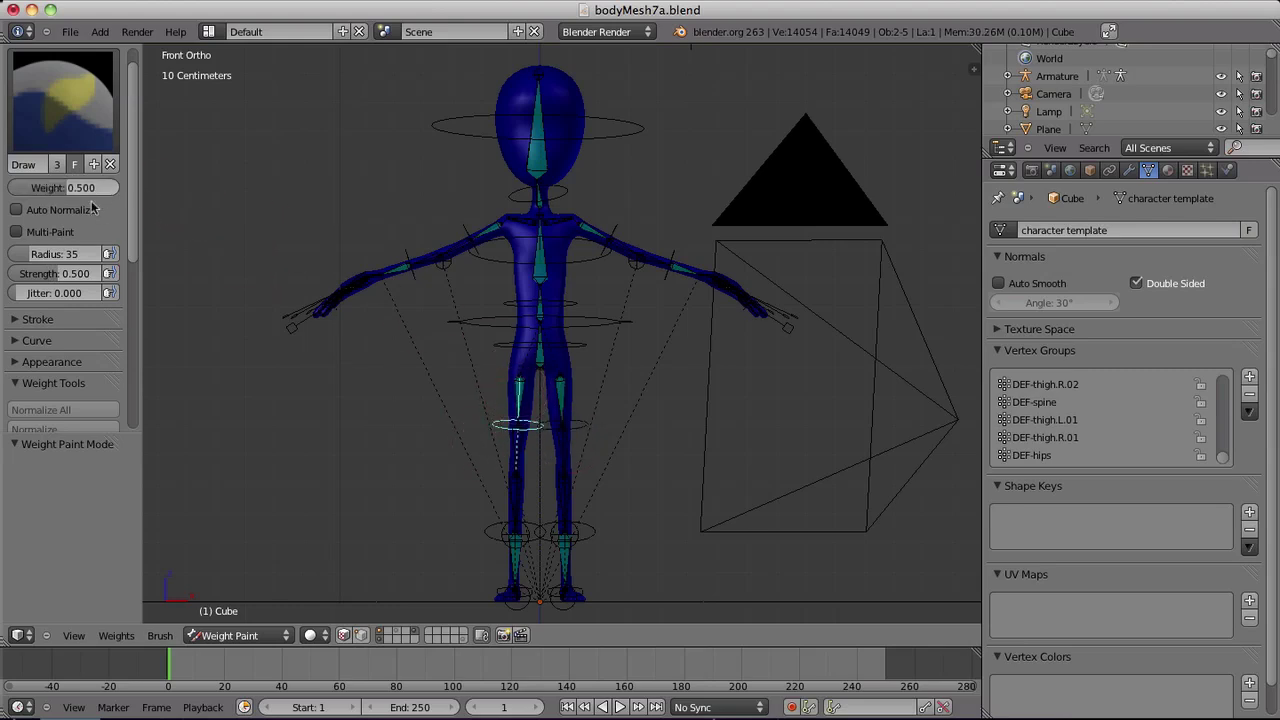
ctrl+right_click(561, 395)
mouse_move(559, 397)
mouse_down()
mouse_move(558, 354)
mouse_move(540, 342)
mouse_move(591, 371)
mouse_up()
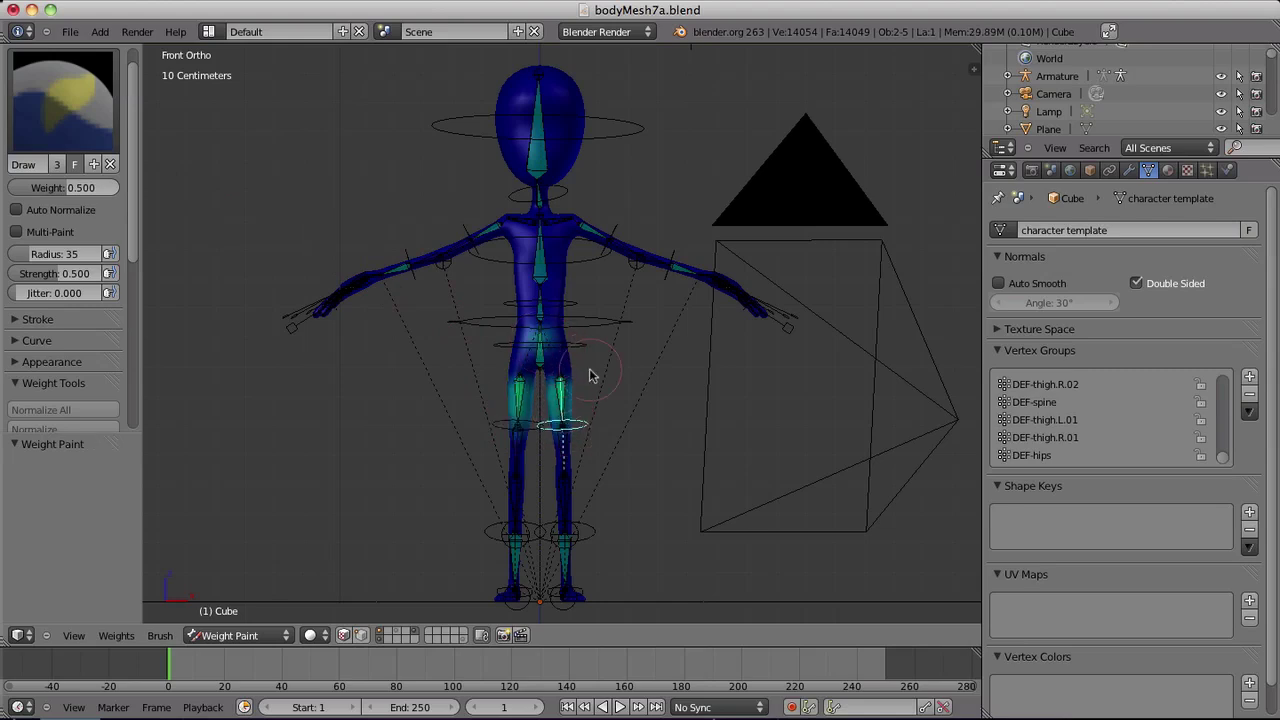
click(544, 280)
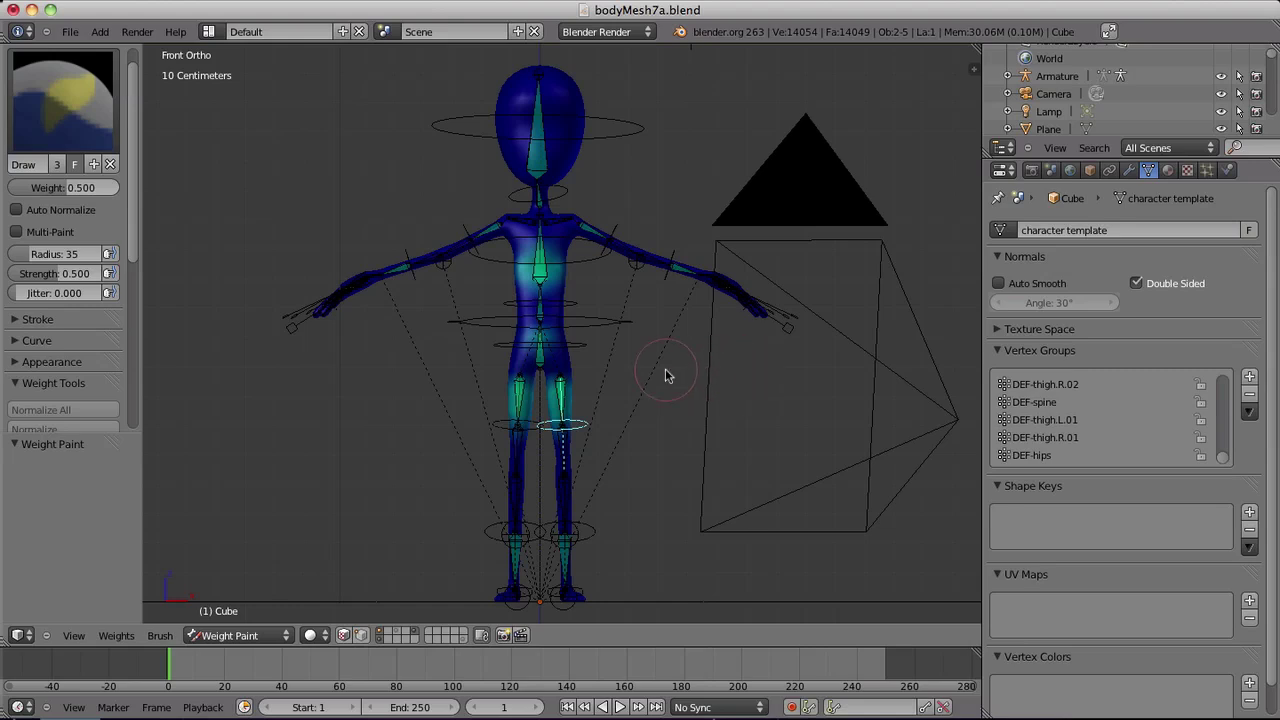
Step: Return the body mesh to Object Mode, clear the selection and select only the mesh
key(ctrl+Tab)
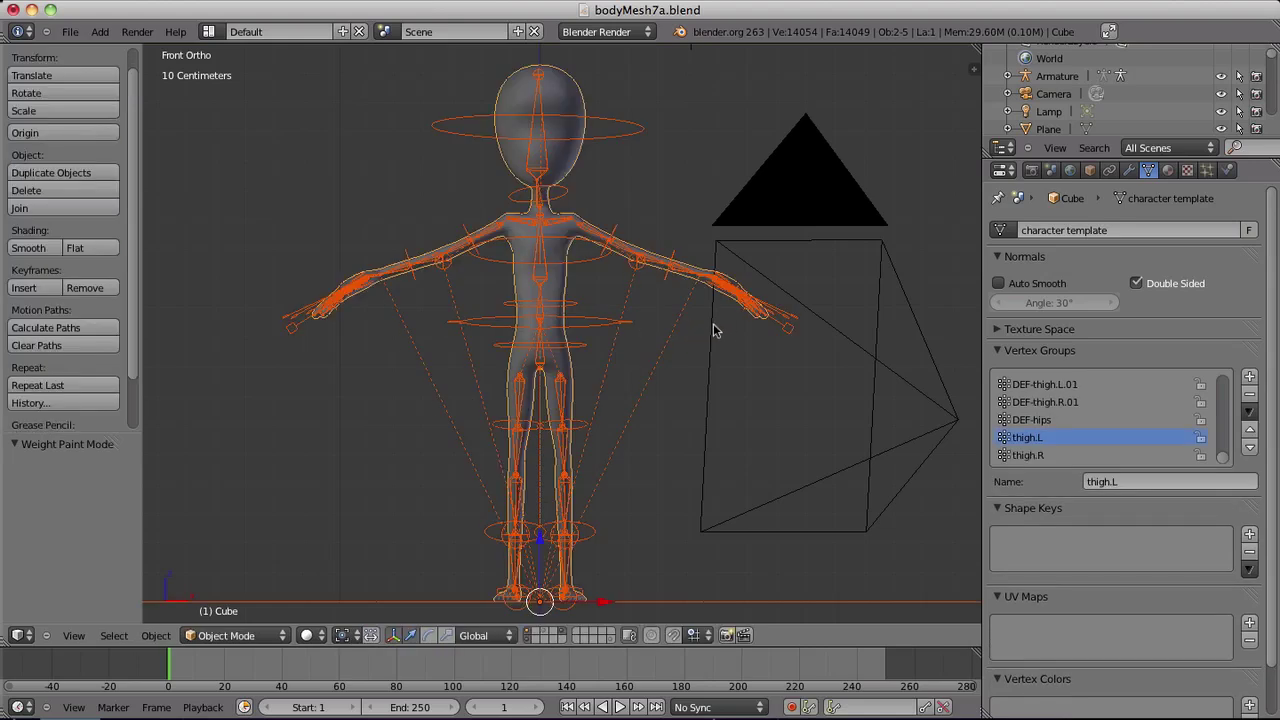
key(a)
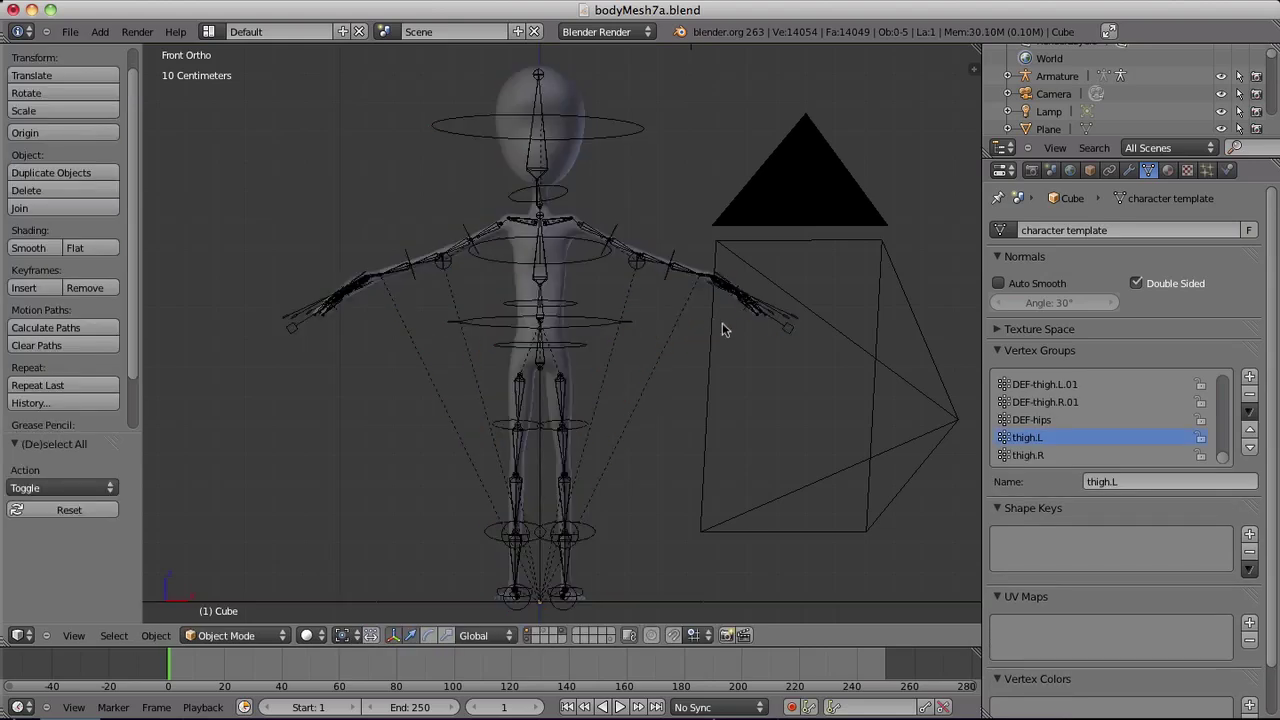
right_click(565, 107)
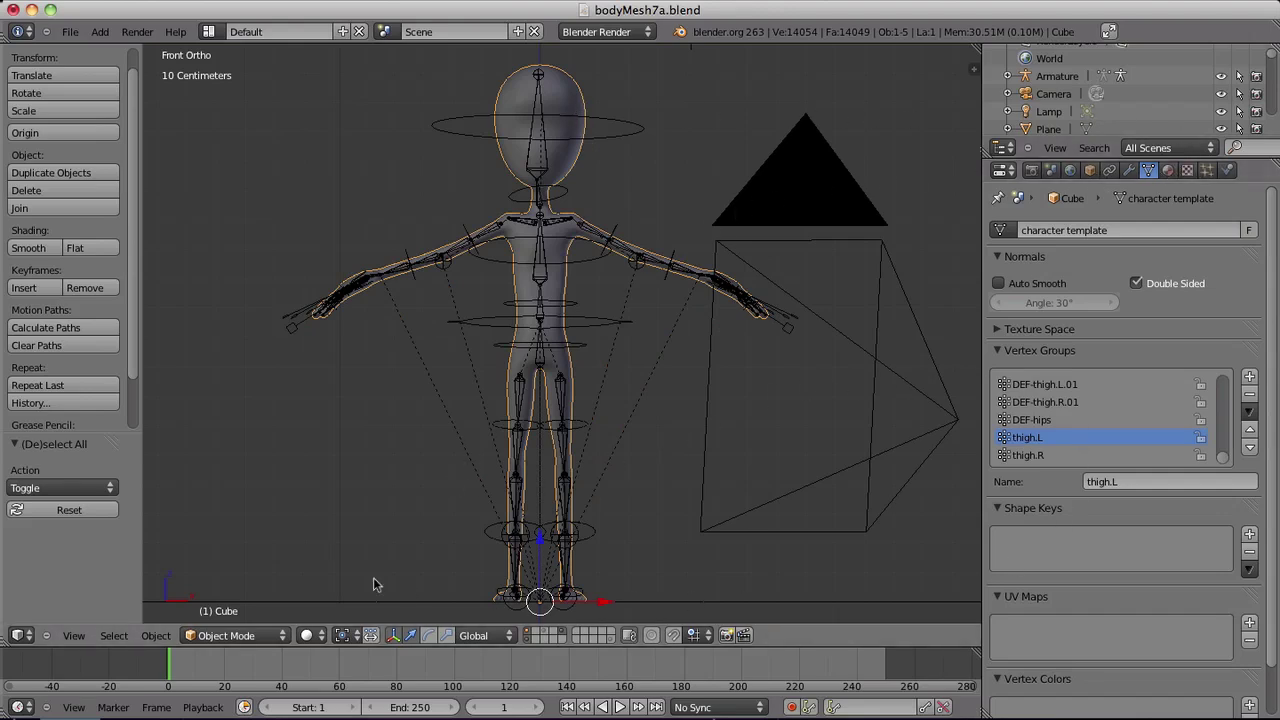
Step: Select the rig's ribs control in Pose Mode and hide the deform-bone layer
click(224, 636)
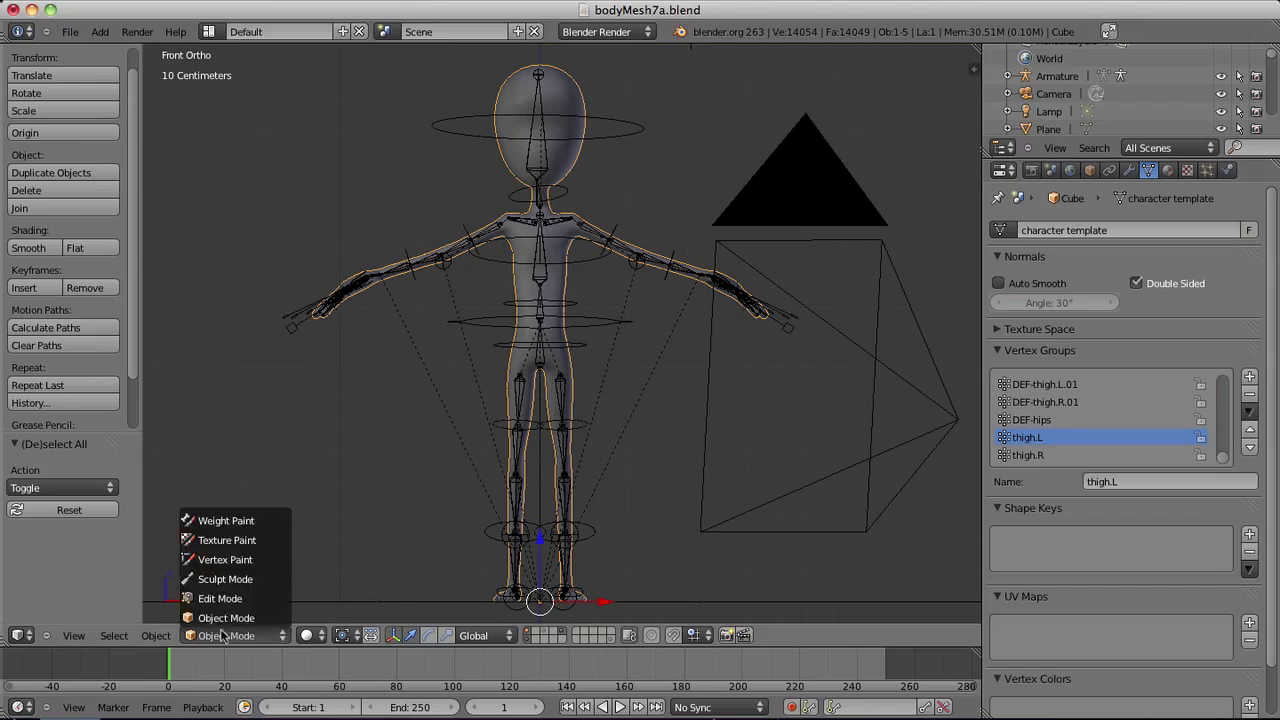
click(224, 636)
click(224, 636)
right_click(576, 270)
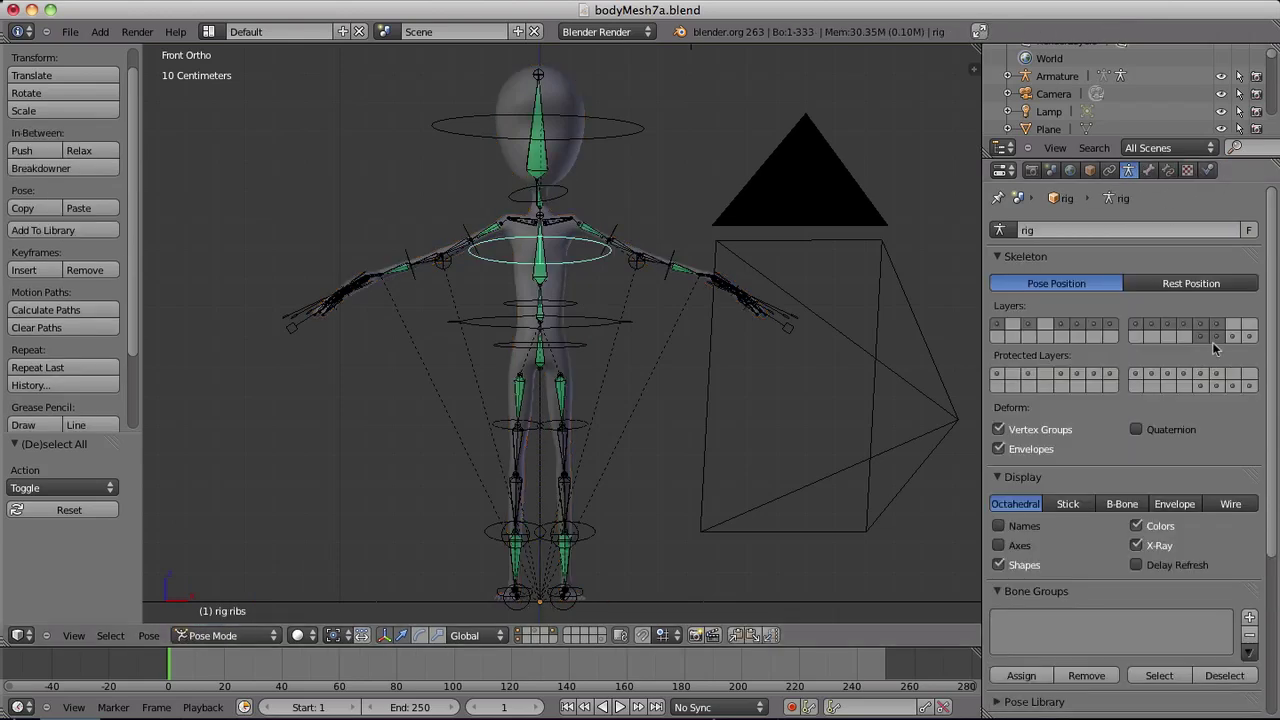
click(1215, 338)
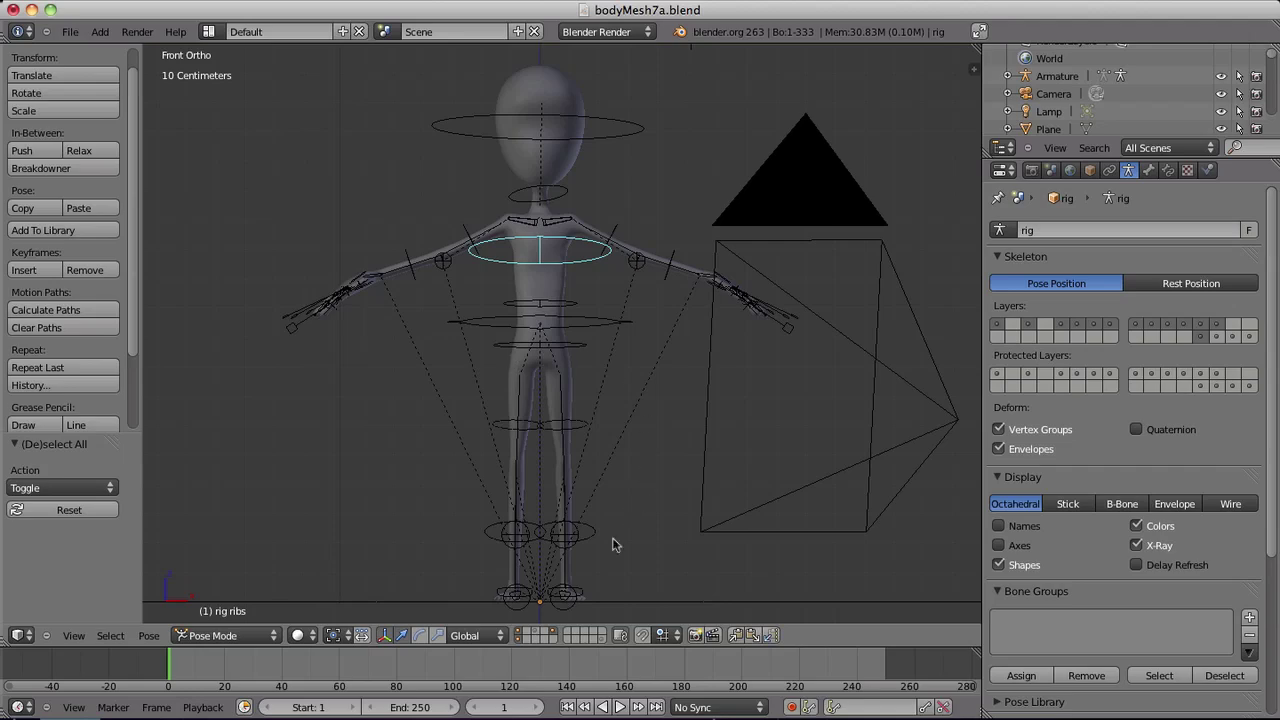
Step: Select the left foot IK control and set its FK / IK rig property to 1.000
right_click(577, 596)
middle_drag(640, 576, 716, 582)
right_click(519, 594)
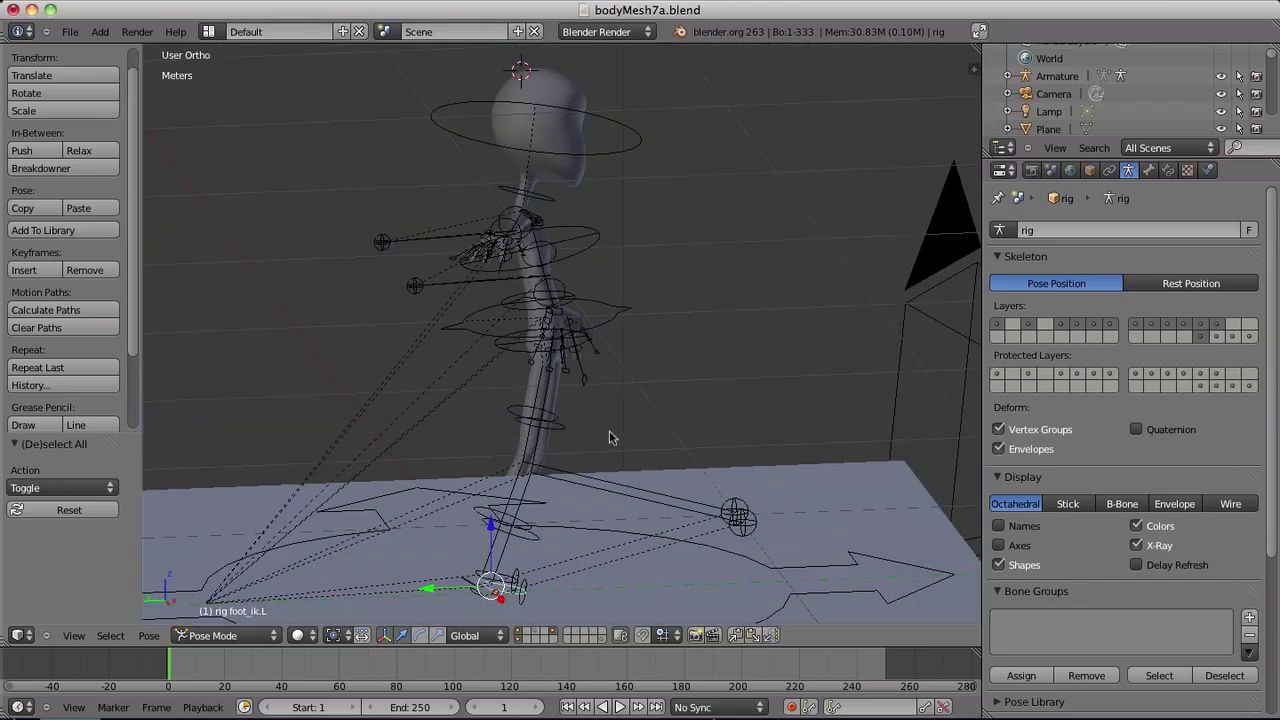
key(KP_1)
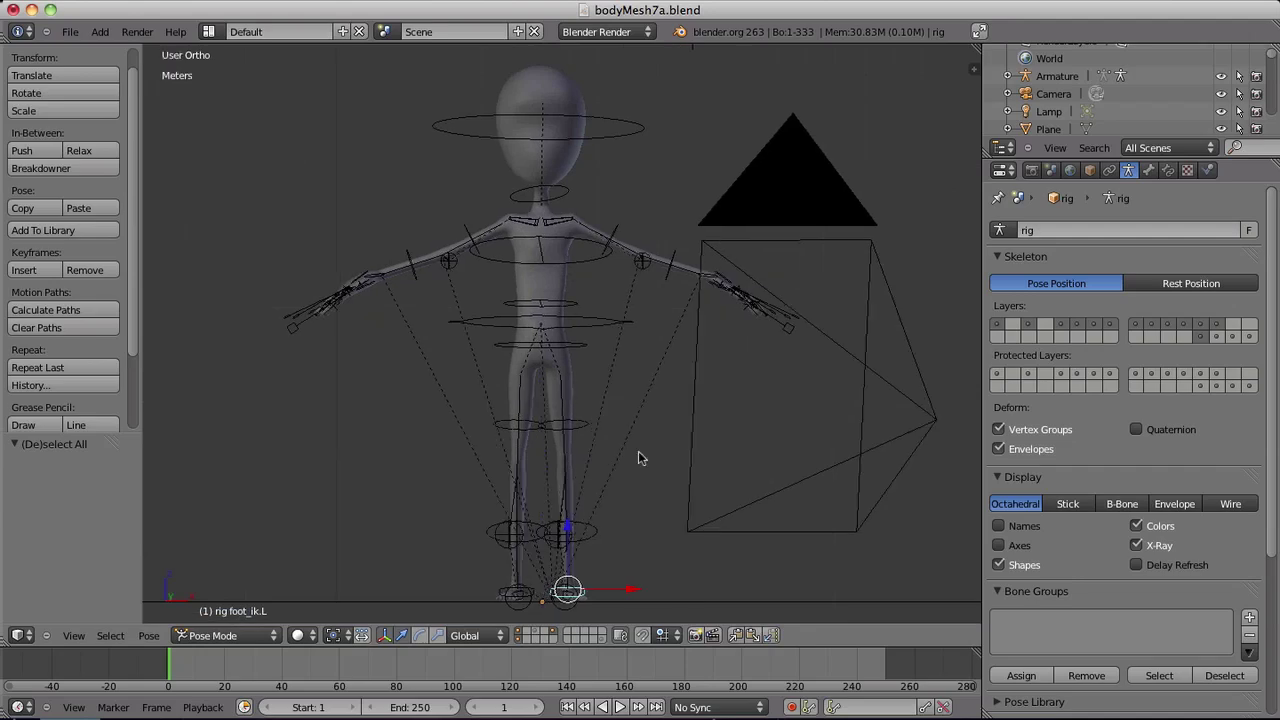
key(KP_3)
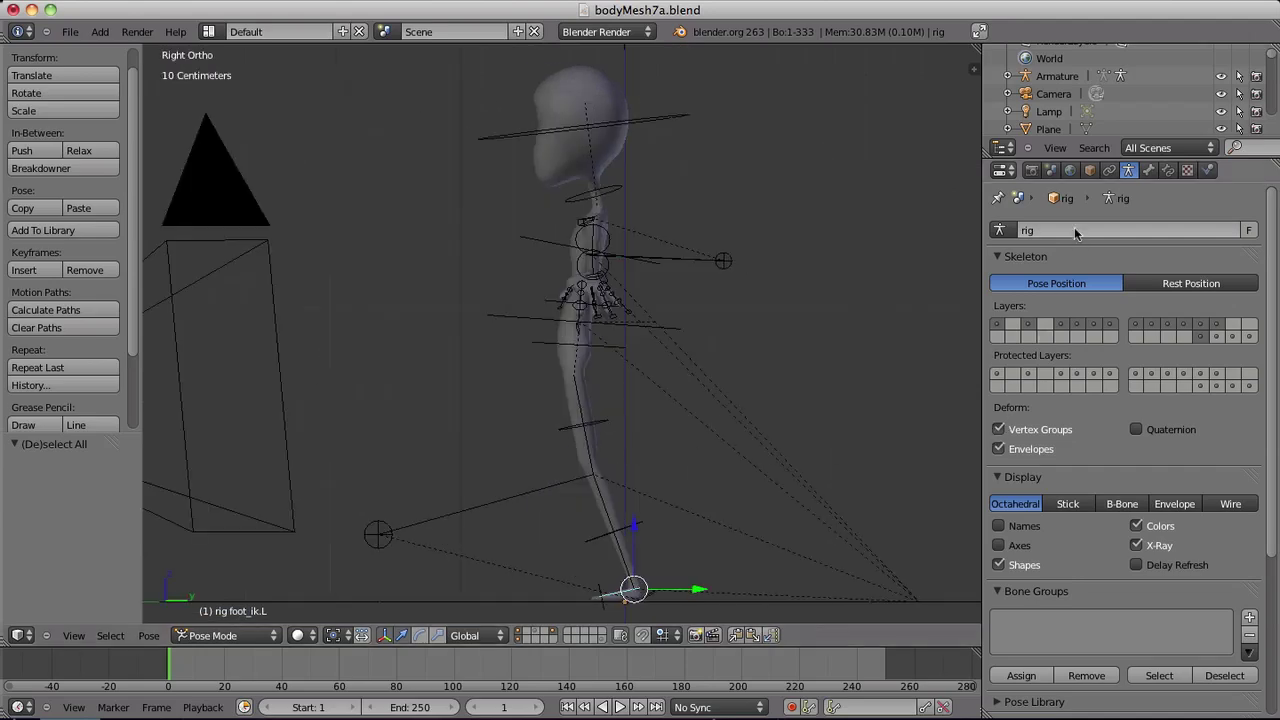
key(n)
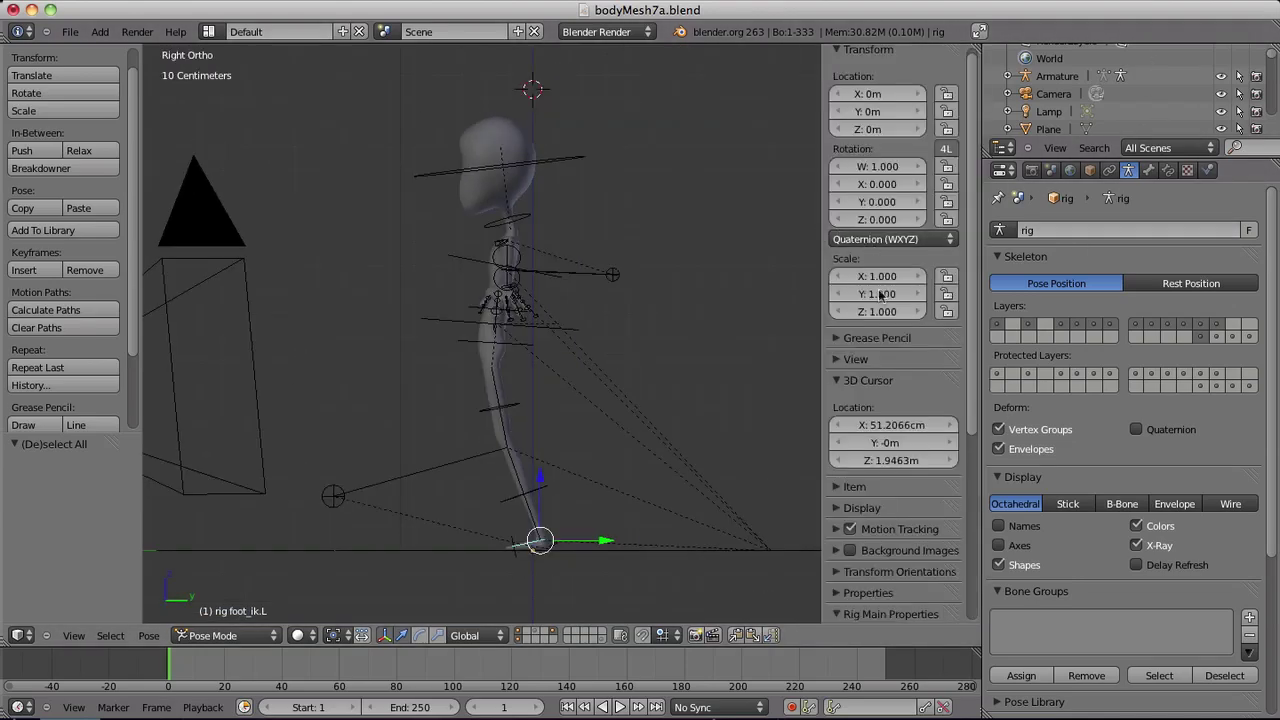
scroll(888, 348, down, 8)
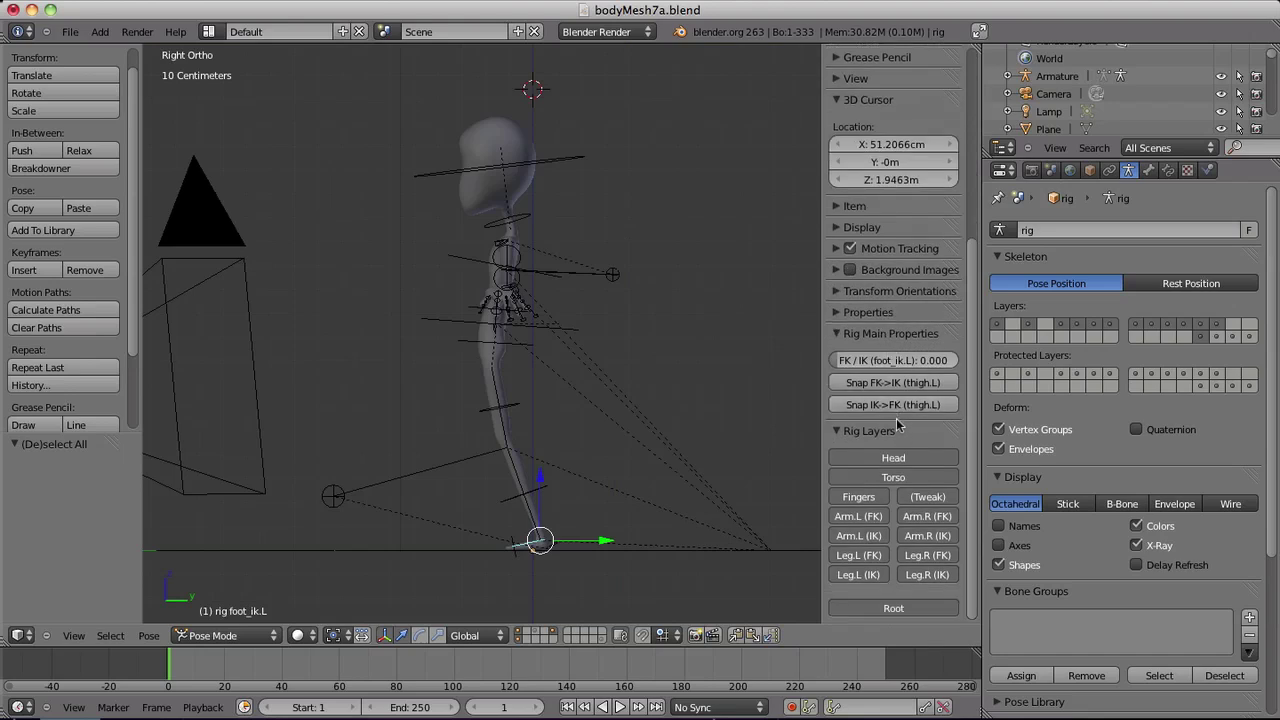
drag(843, 362, 938, 368)
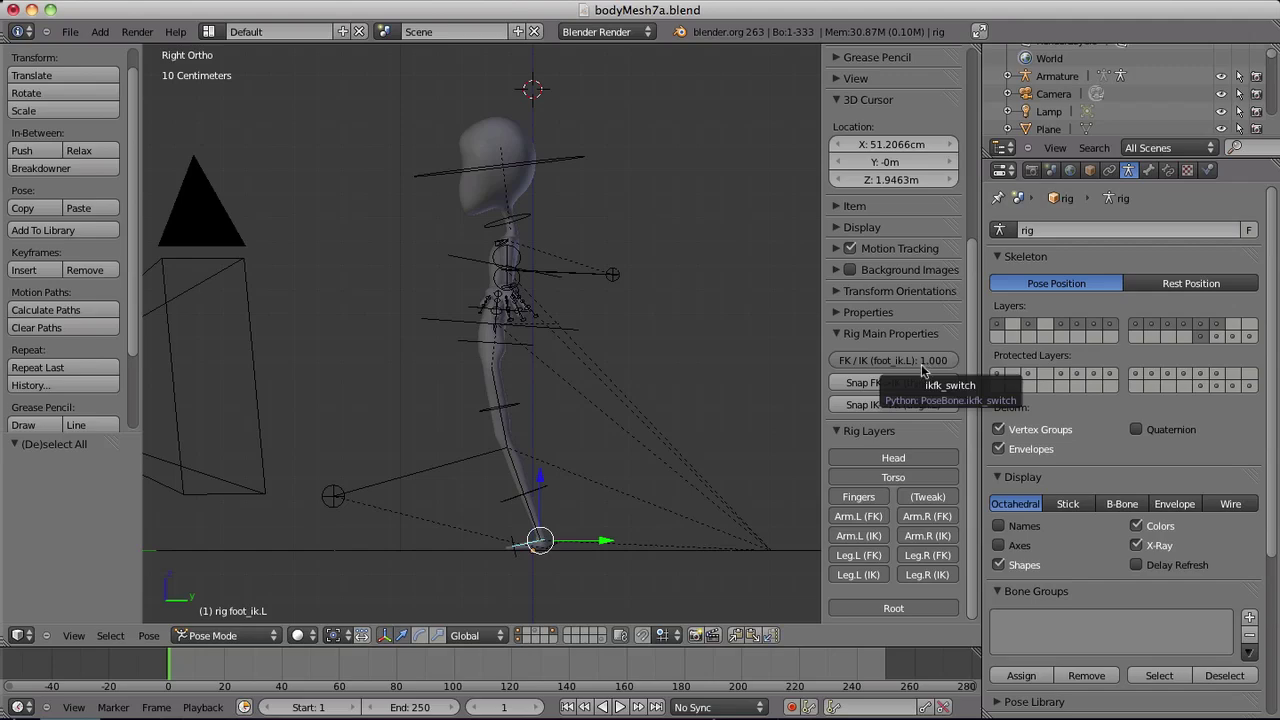
Step: Select the right foot IK control and set its FK / IK rig property to 1.000
middle_drag(487, 478, 540, 502)
right_click(507, 540)
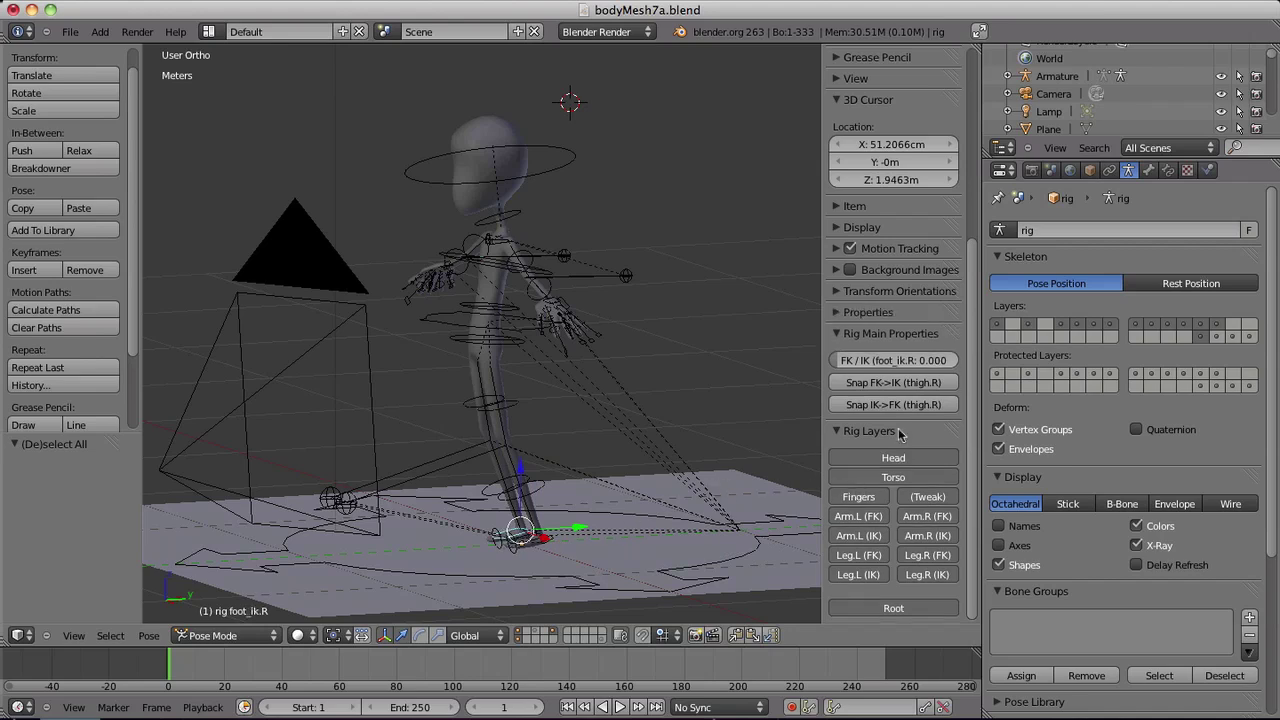
drag(842, 362, 992, 368)
Step: Test the left foot IK control by moving it forward and up in right view, and undo the move
key(KP_3)
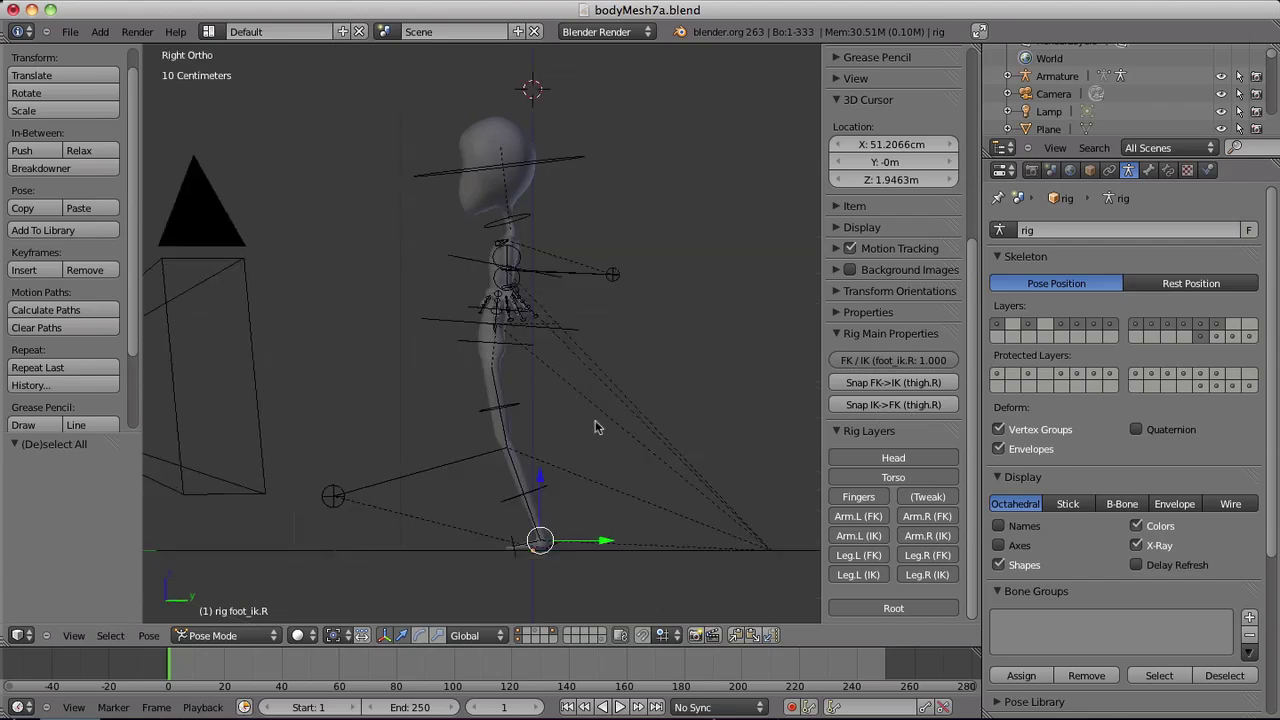
right_click(537, 549)
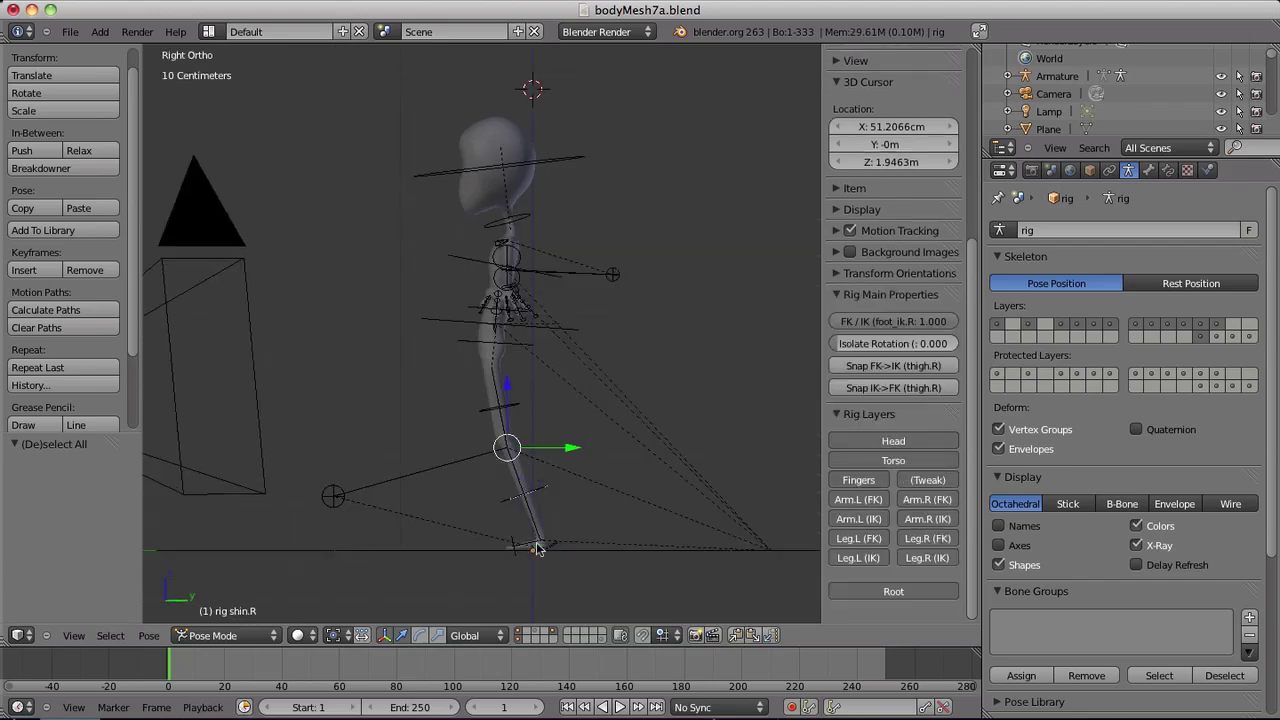
right_click(535, 548)
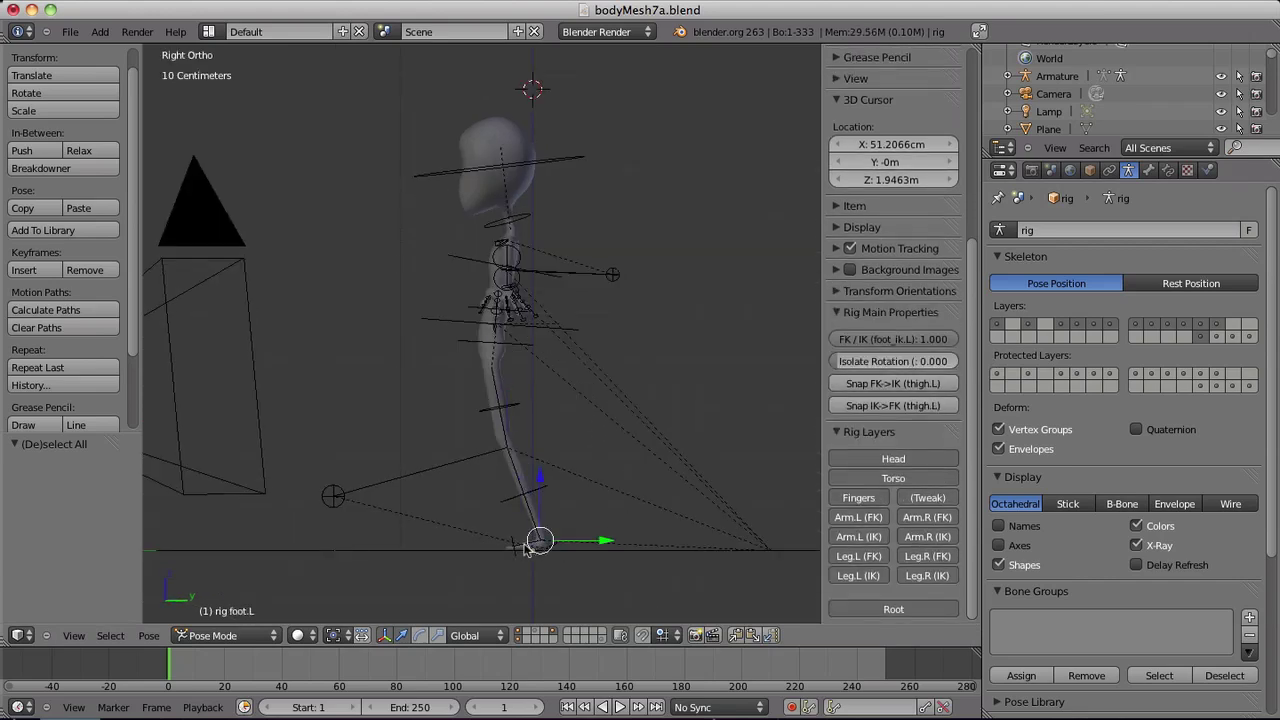
middle_drag(524, 556, 530, 563)
right_click(524, 548)
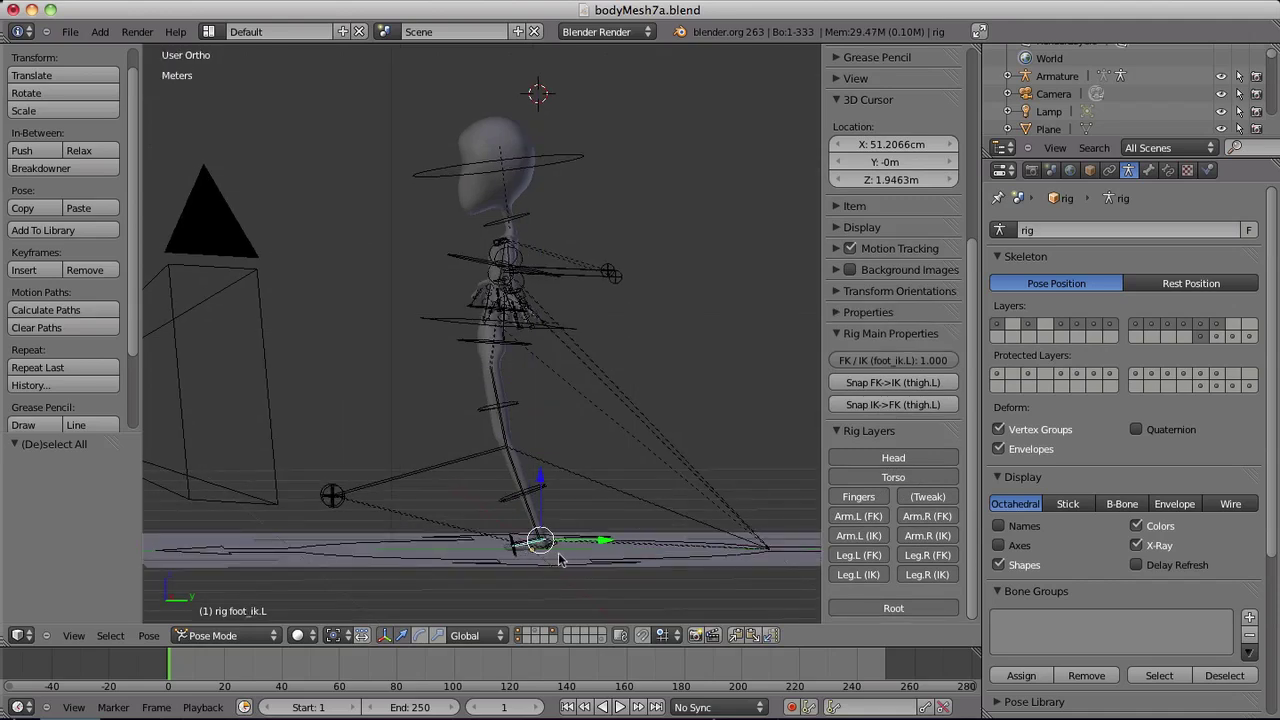
key(KP_3)
key(g)
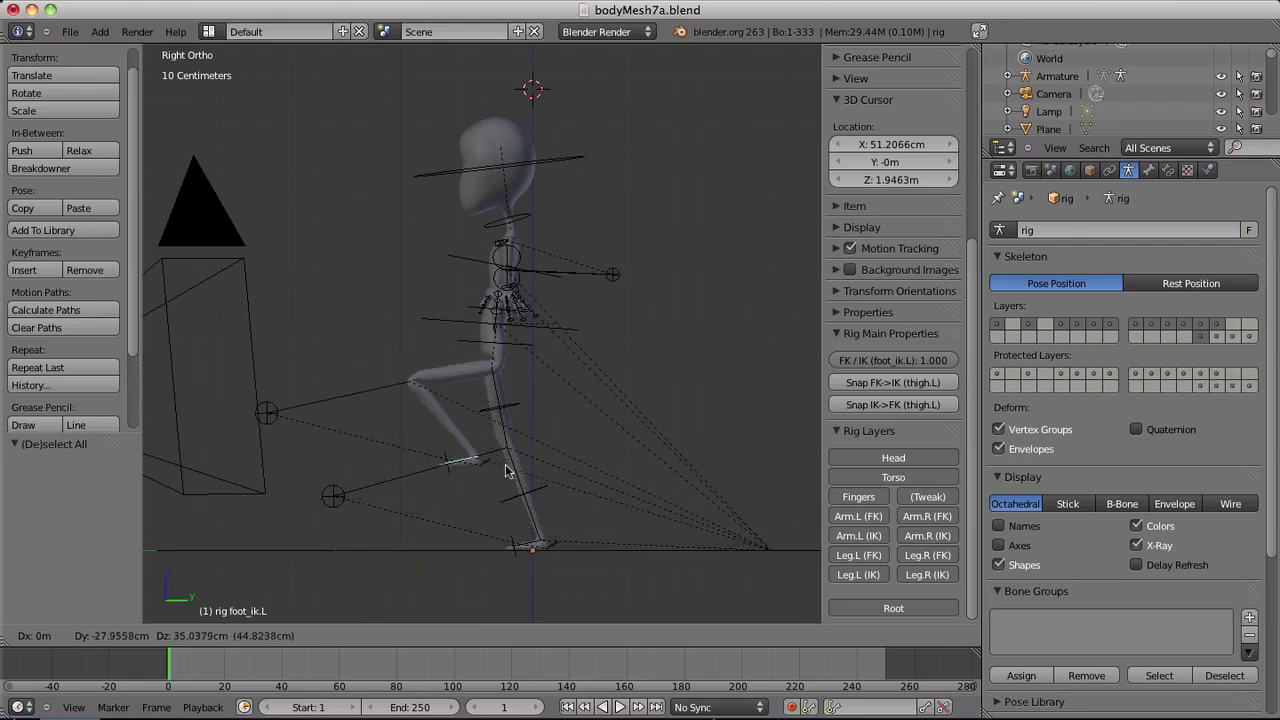
click(496, 557)
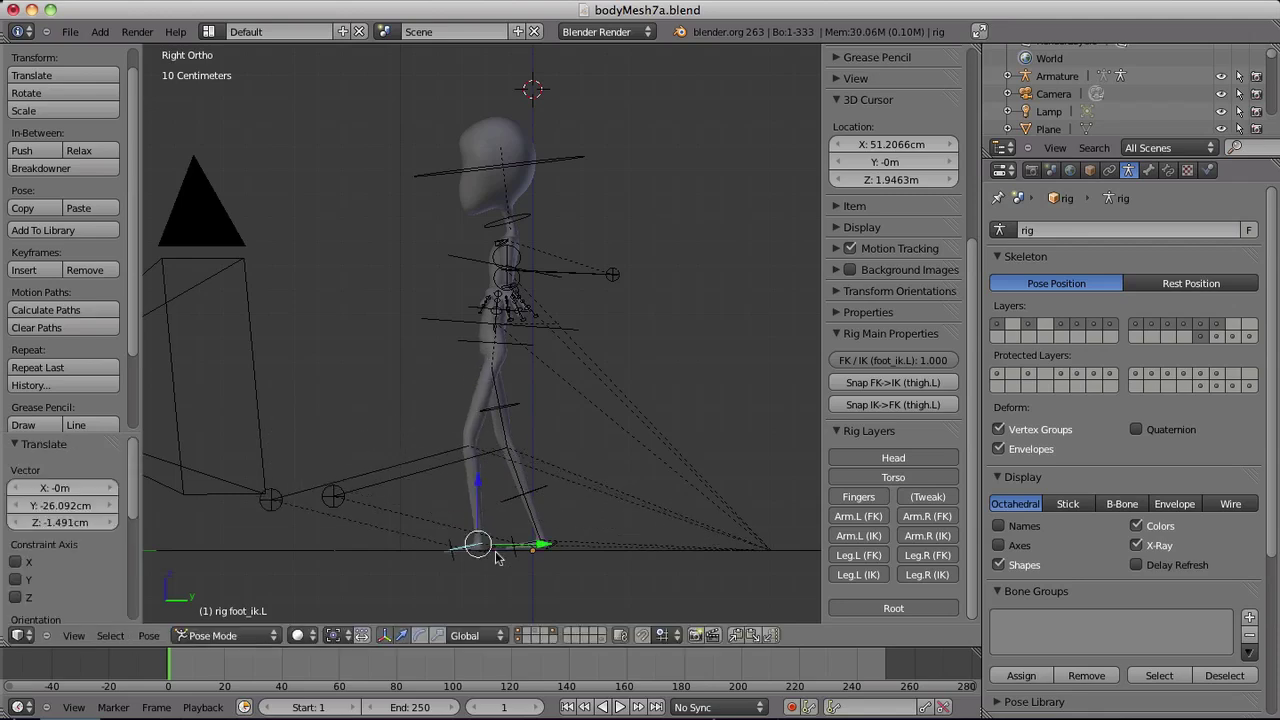
key(ctrl+z)
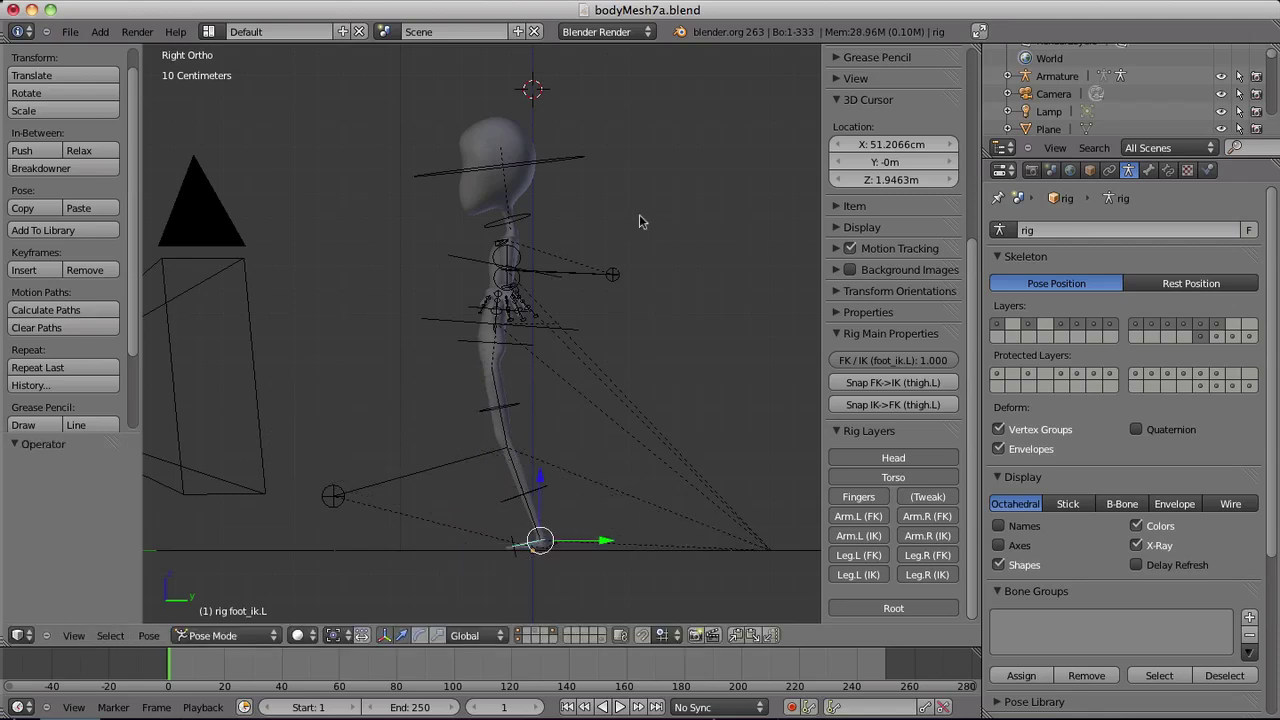
Step: Hide the rig's Tweak, left and right Arm (IK), and left and right Leg (FK) layers
scroll(80, 322, down, 3)
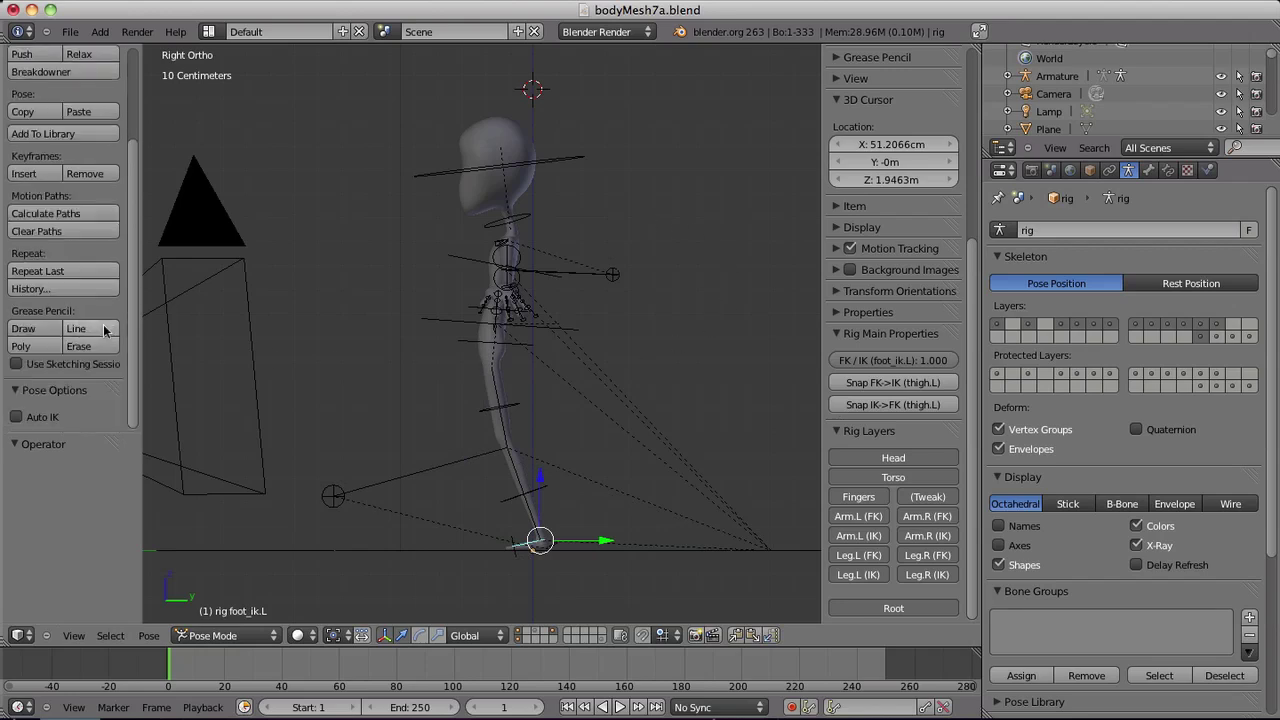
click(925, 505)
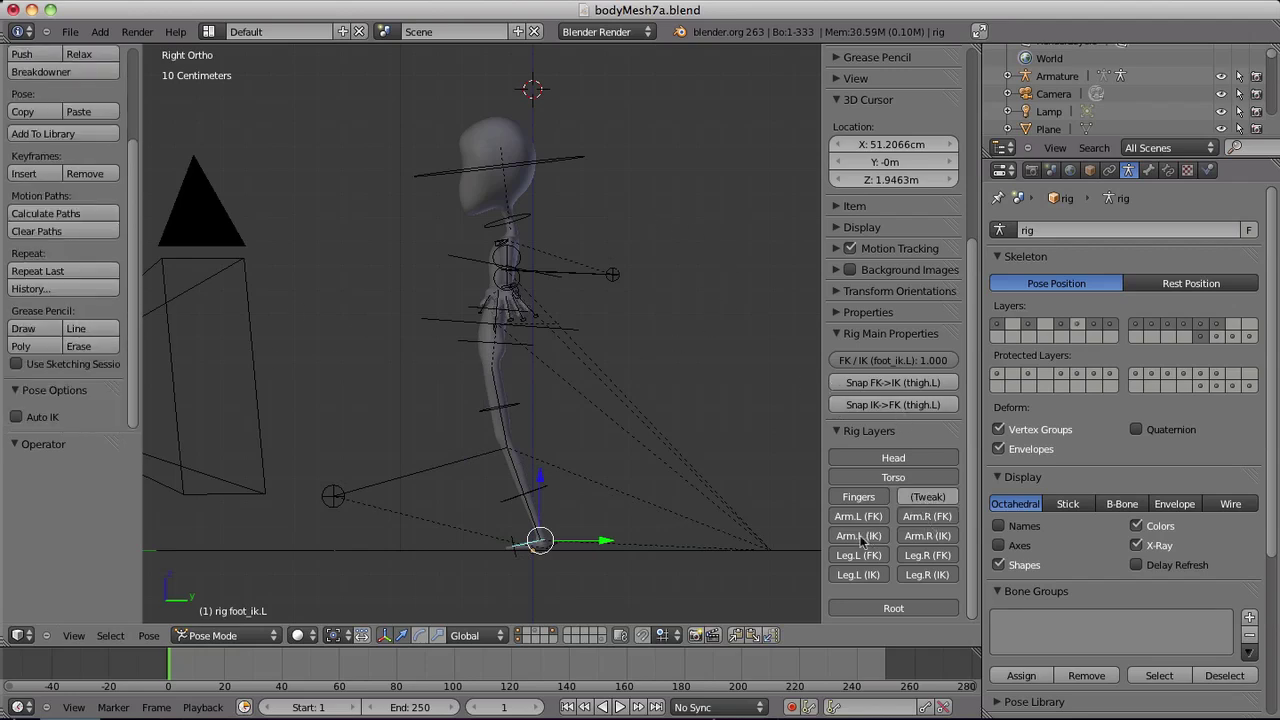
click(920, 538)
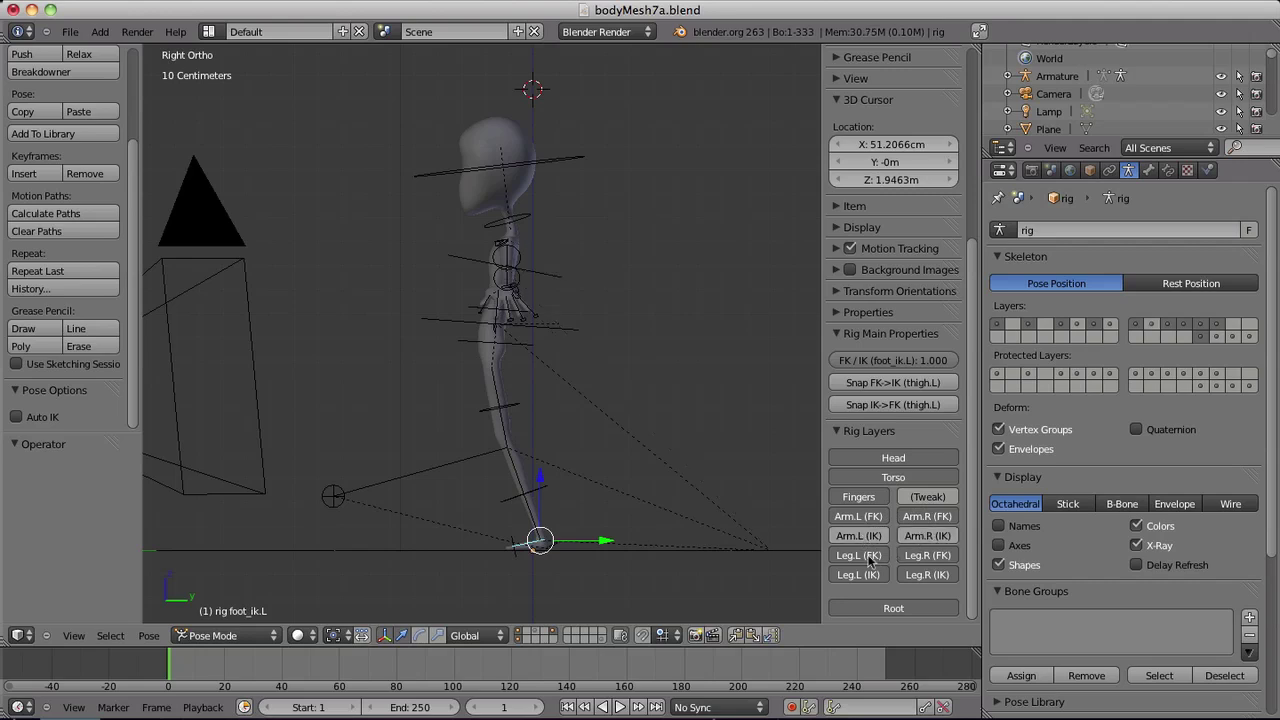
click(927, 555)
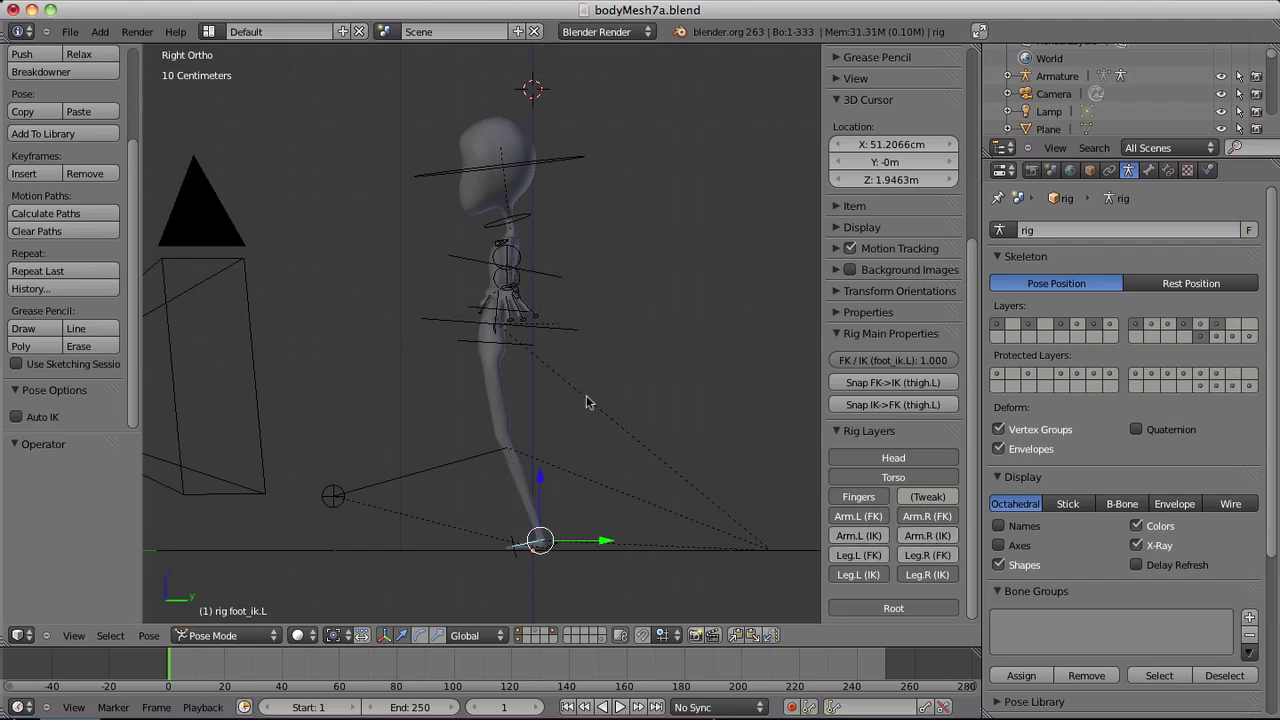
Step: Select the head control in front view and turn off the rig's X-Ray display
key(KP_1)
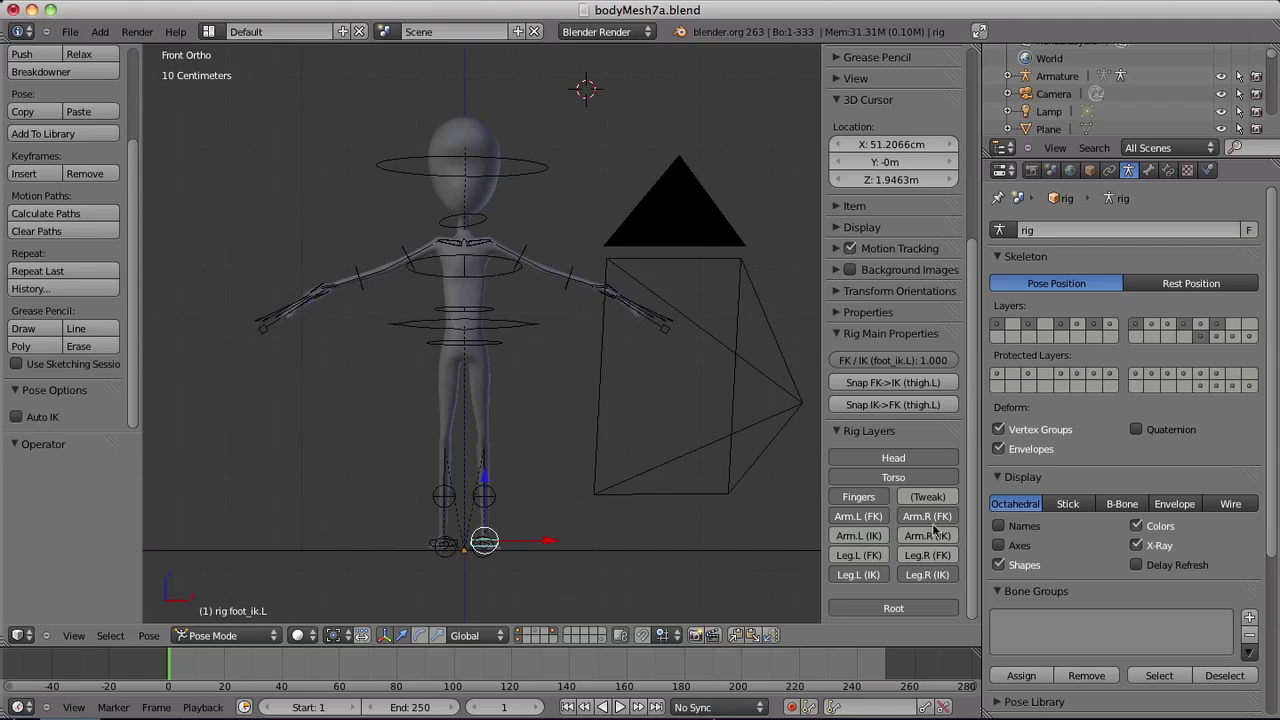
scroll(505, 360, up, 2)
scroll(505, 360, down, 2)
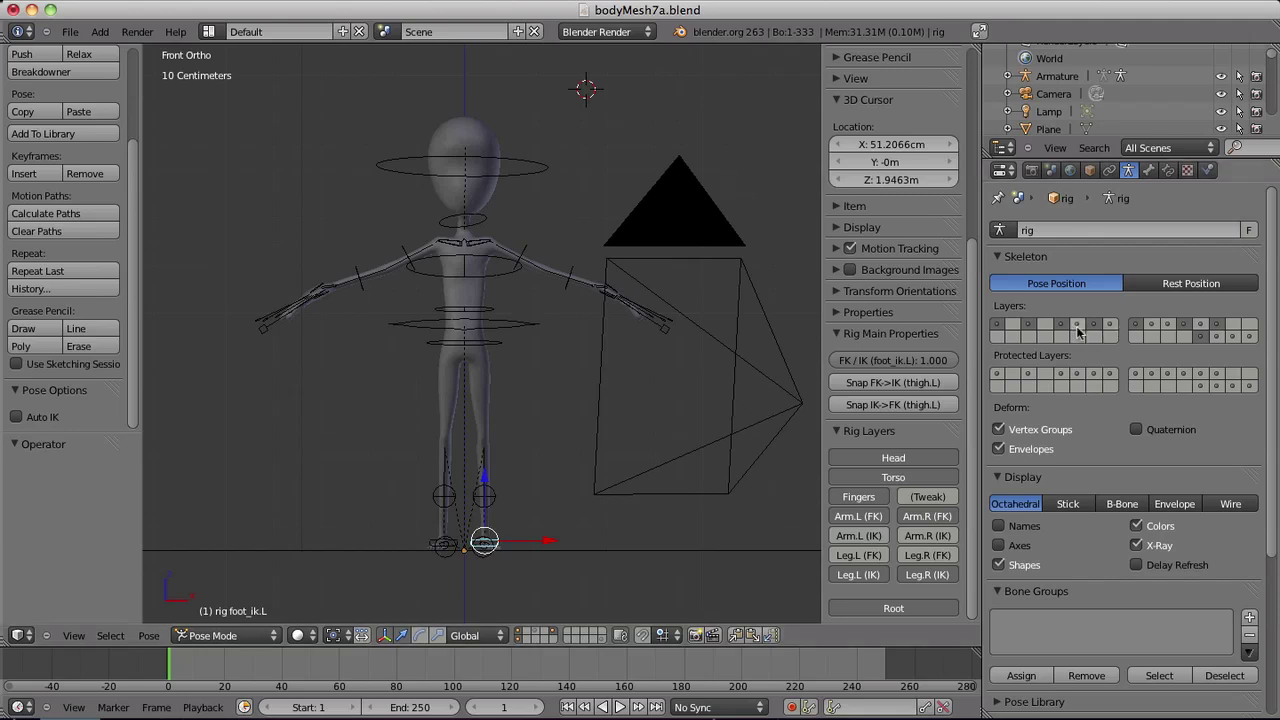
right_click(502, 184)
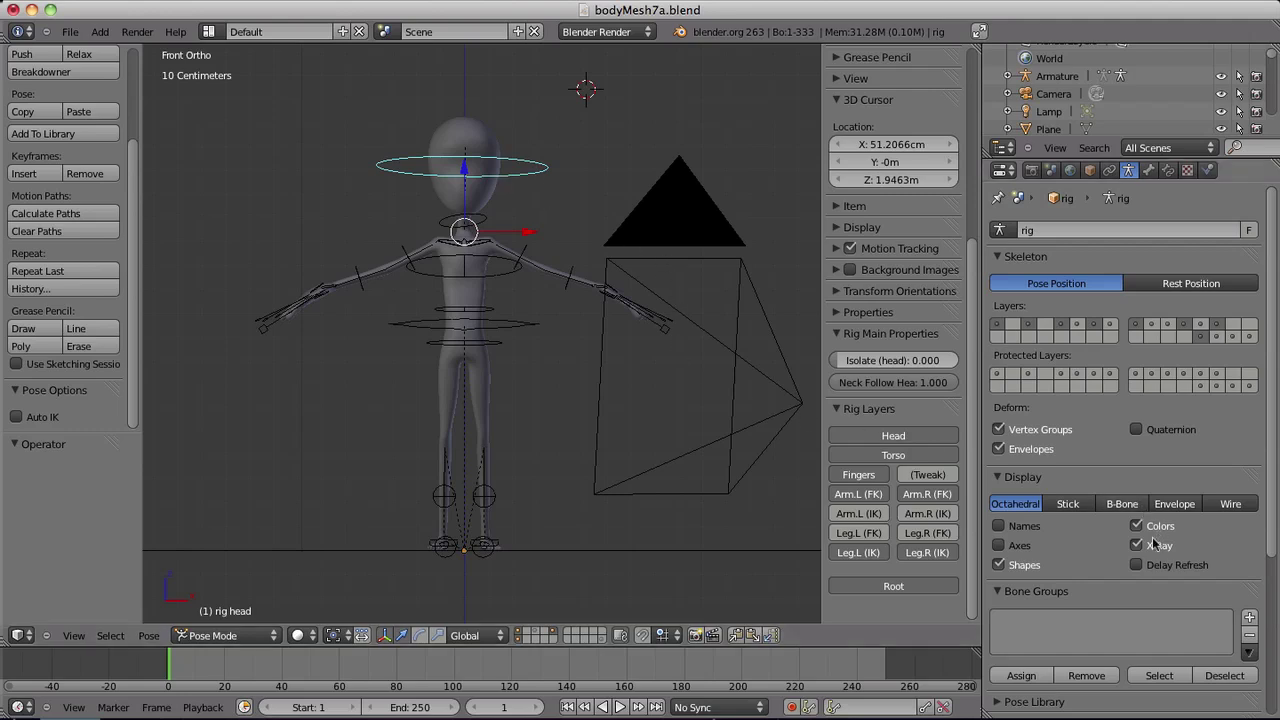
click(1137, 546)
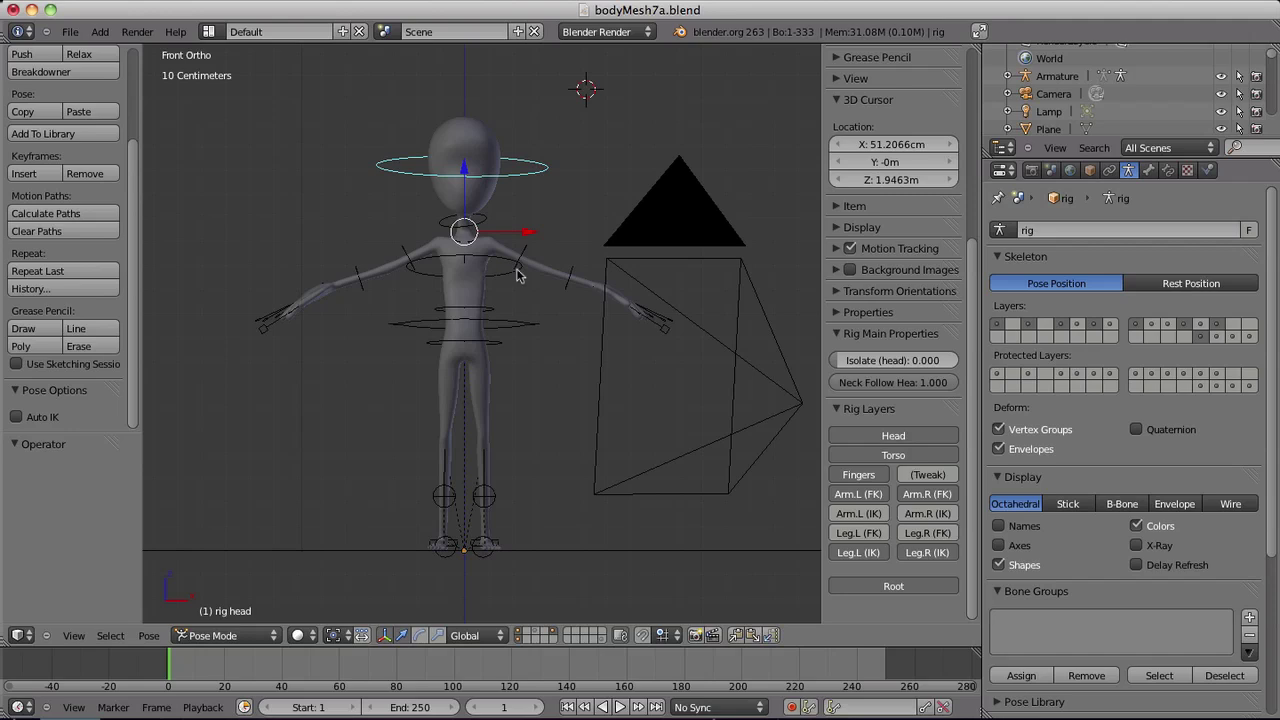
Step: Switch to the Animation screen layout and set the dope sheet to Action Editor mode
click(209, 32)
click(253, 60)
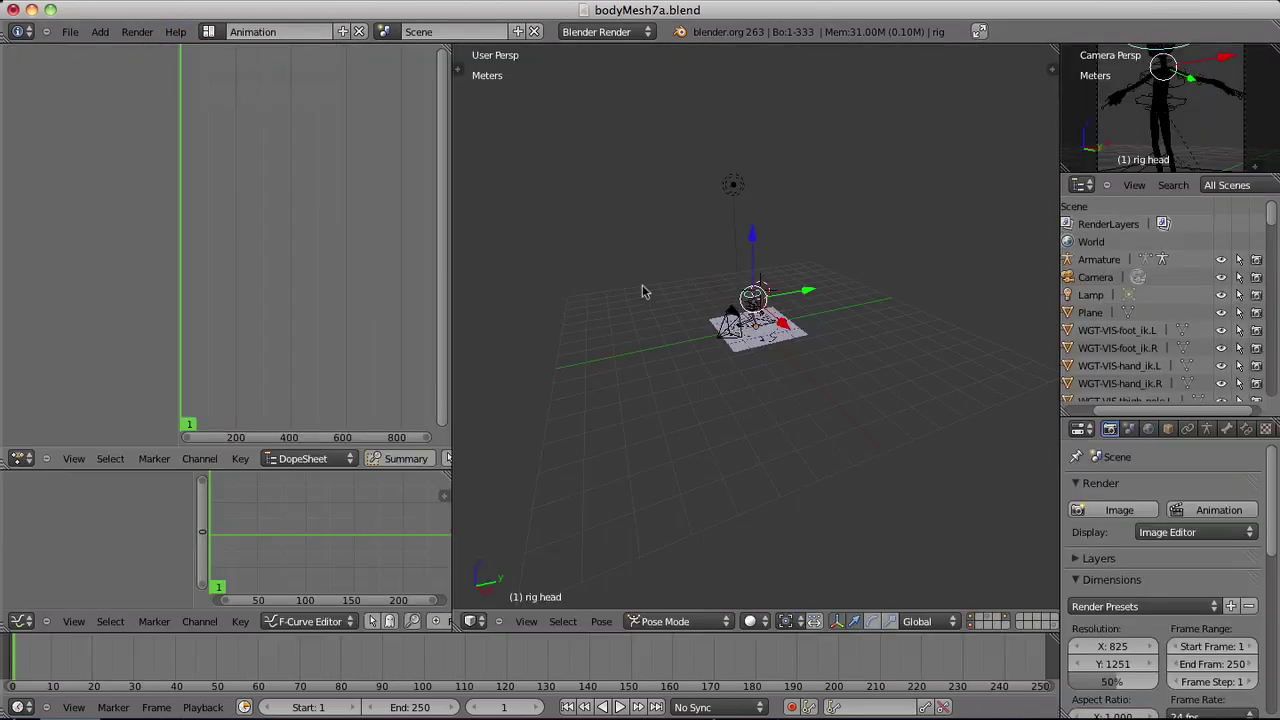
scroll(795, 343, up, 10)
scroll(795, 343, down, 2)
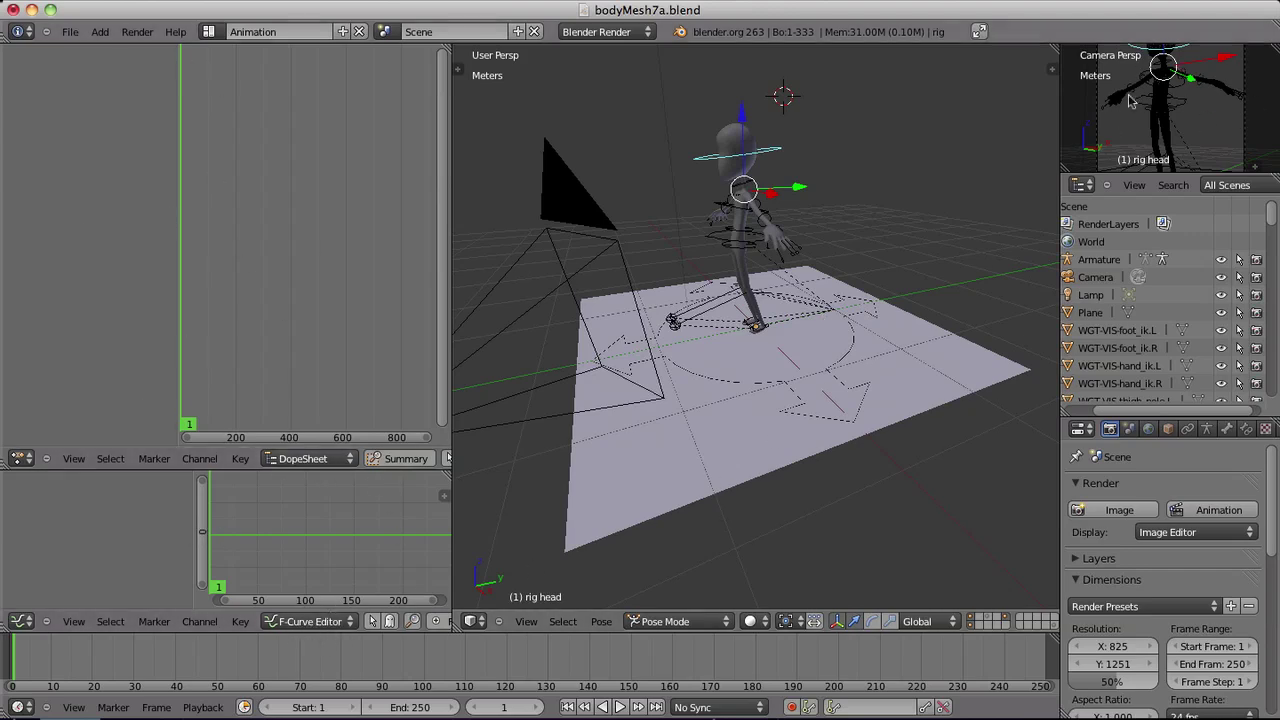
click(333, 458)
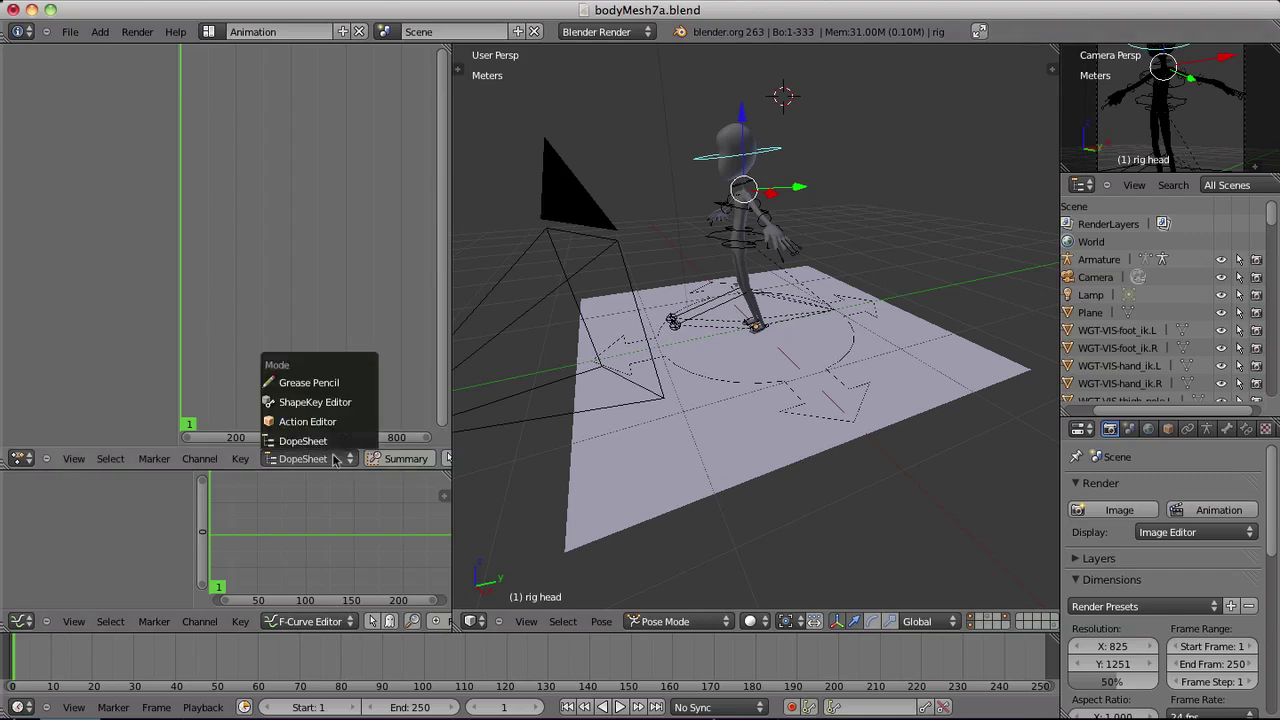
click(326, 425)
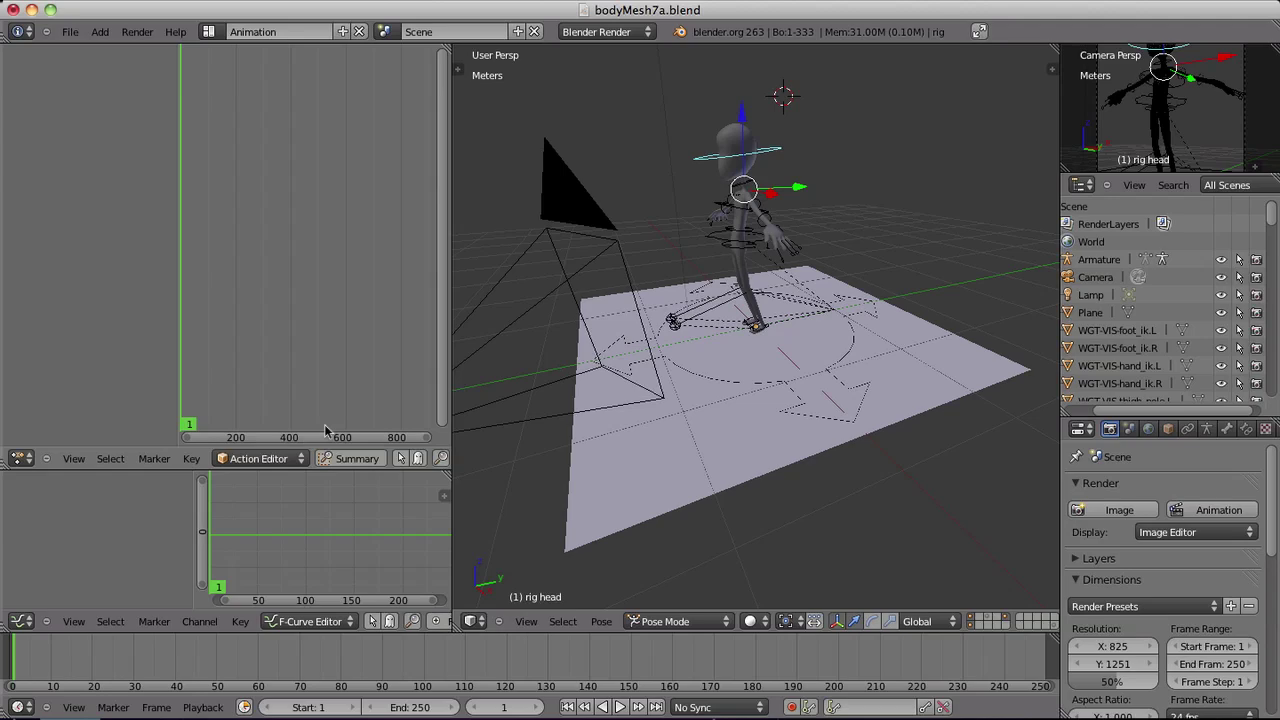
Step: Frame the character in right orthographic view and widen the 3D viewport by narrowing the Action Editor area
middle_drag(615, 232, 843, 238)
key(KP_1)
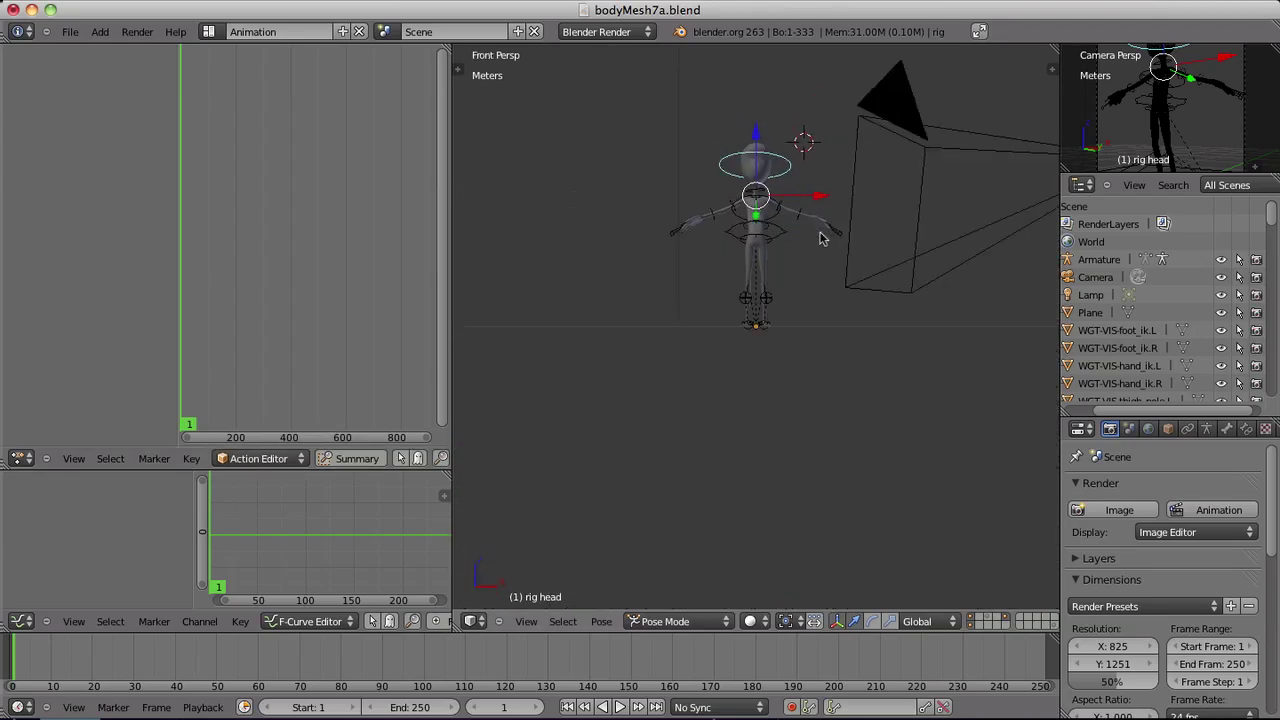
scroll(820, 235, up, 4)
key(KP_5)
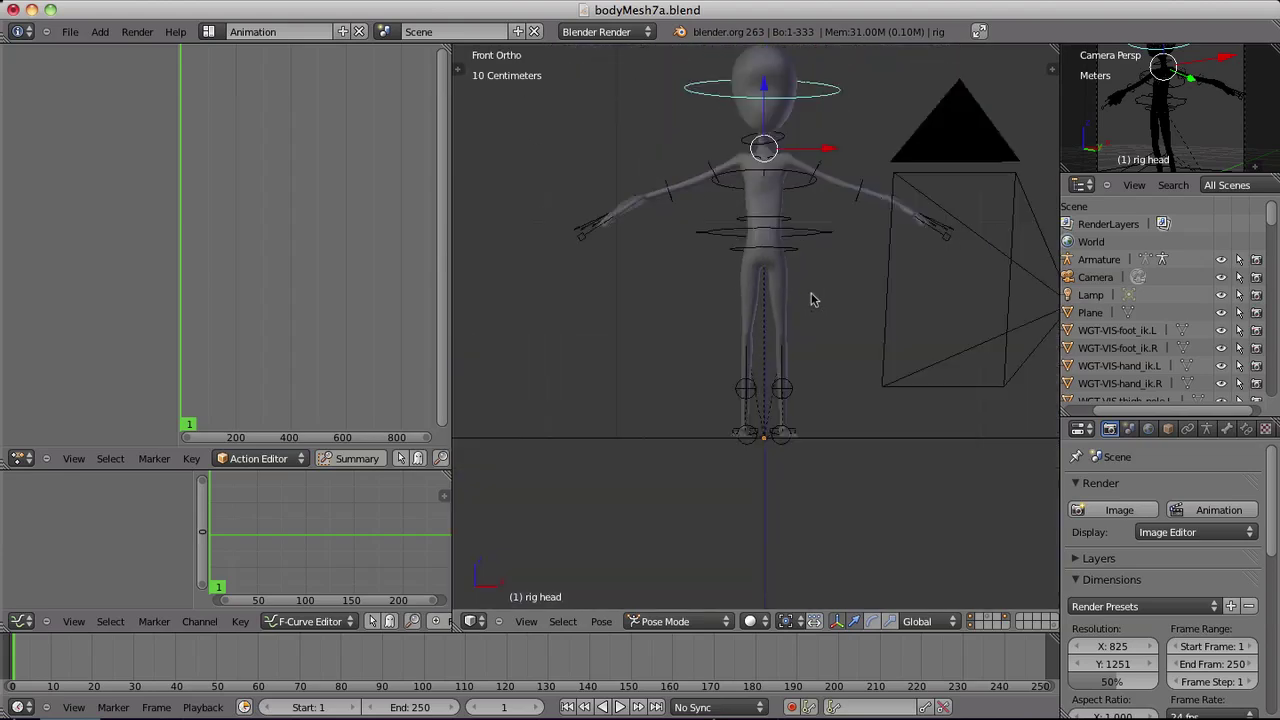
shift+scroll(812, 298, up, 3)
scroll(810, 305, down, 2)
scroll(815, 312, up, 2)
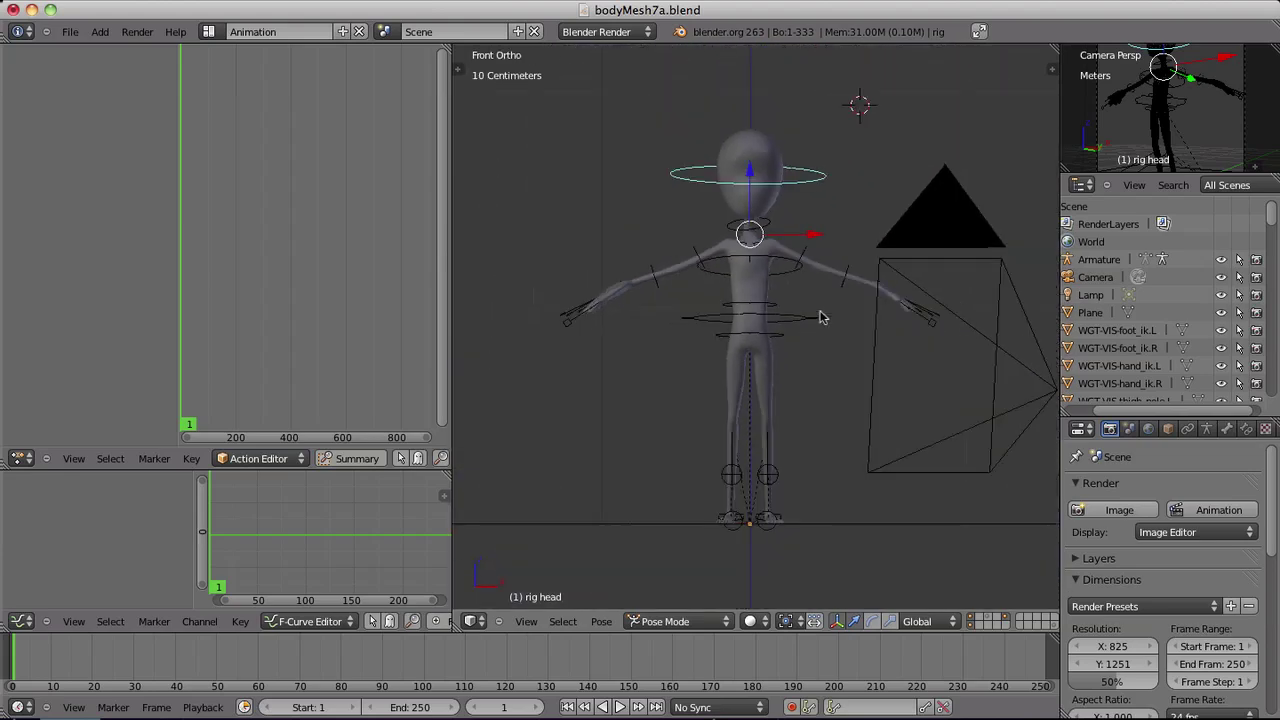
key(KP_3)
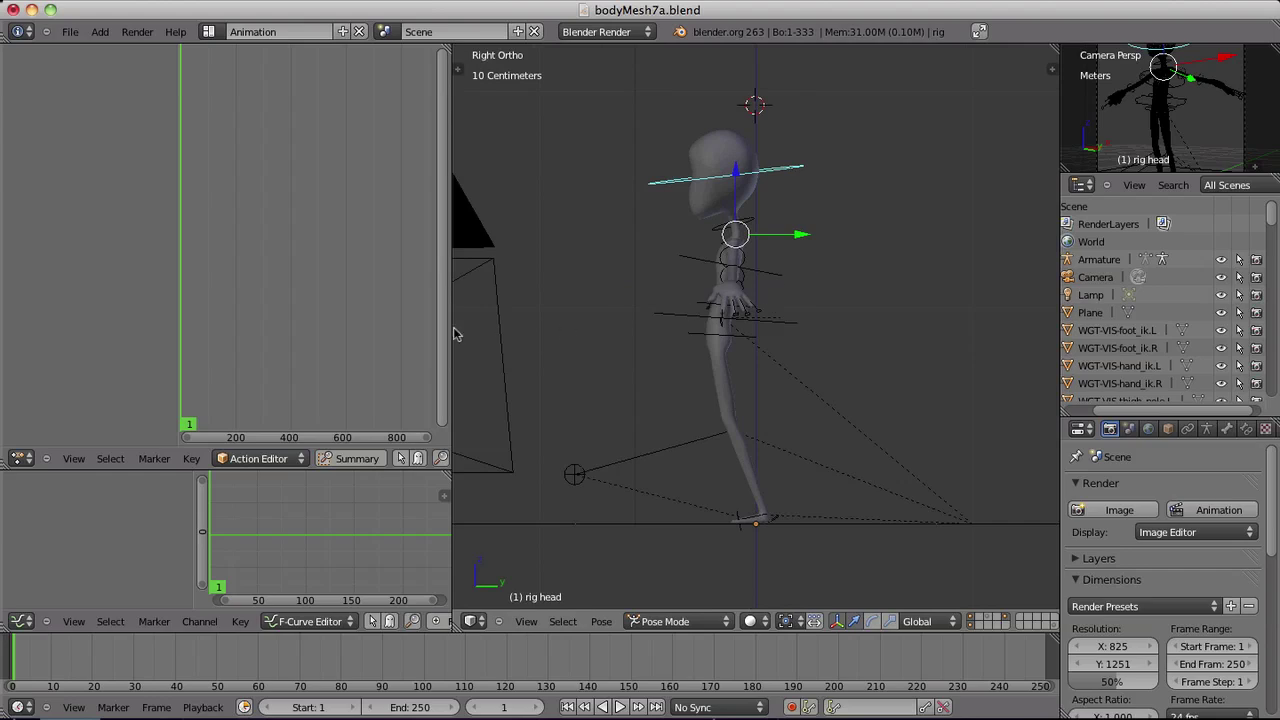
drag(455, 334, 320, 334)
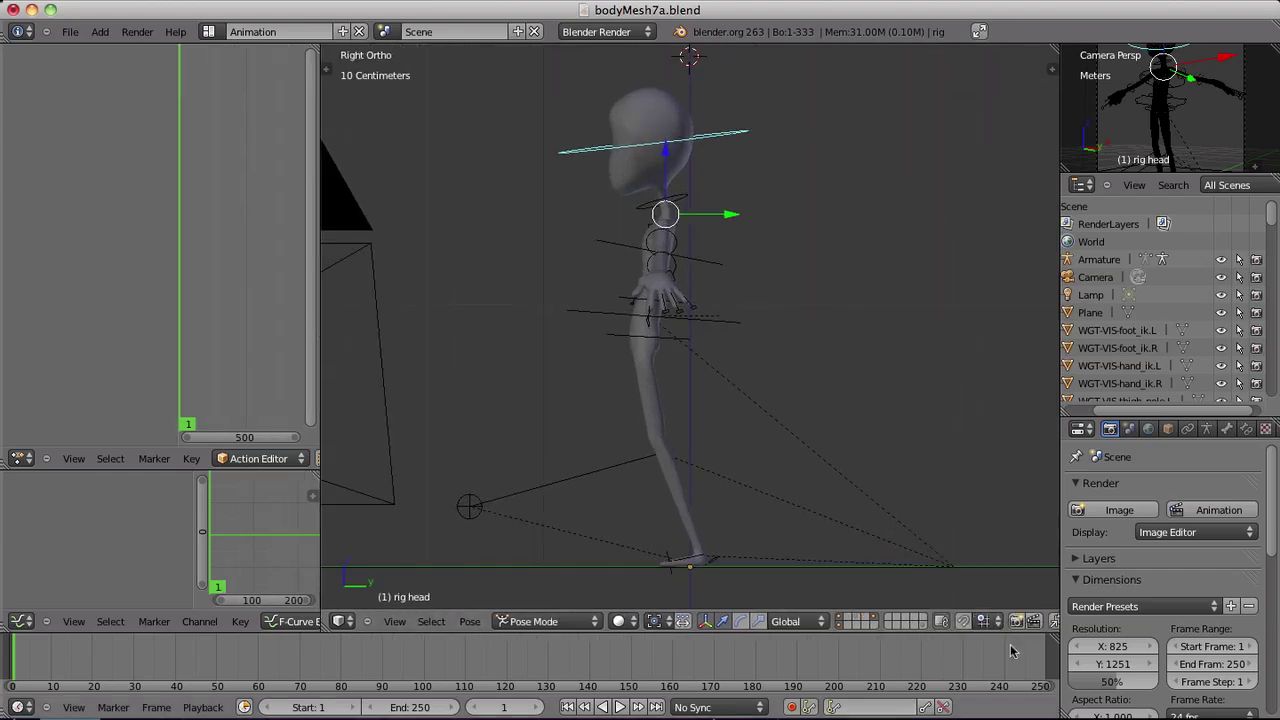
Step: Turn on automatic keyframe recording, place the character for a side-view walk and return the timeline to frame 1
click(791, 707)
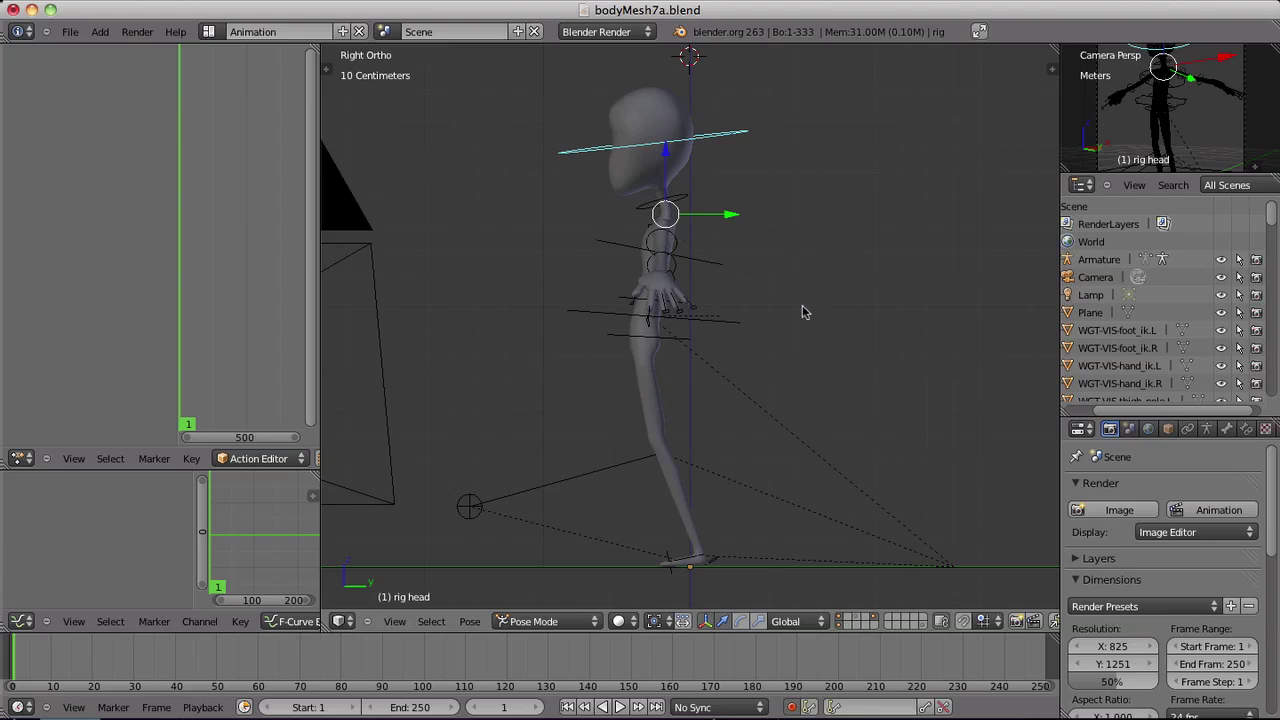
key(KP_1)
key(KP_3)
key(KP_5)
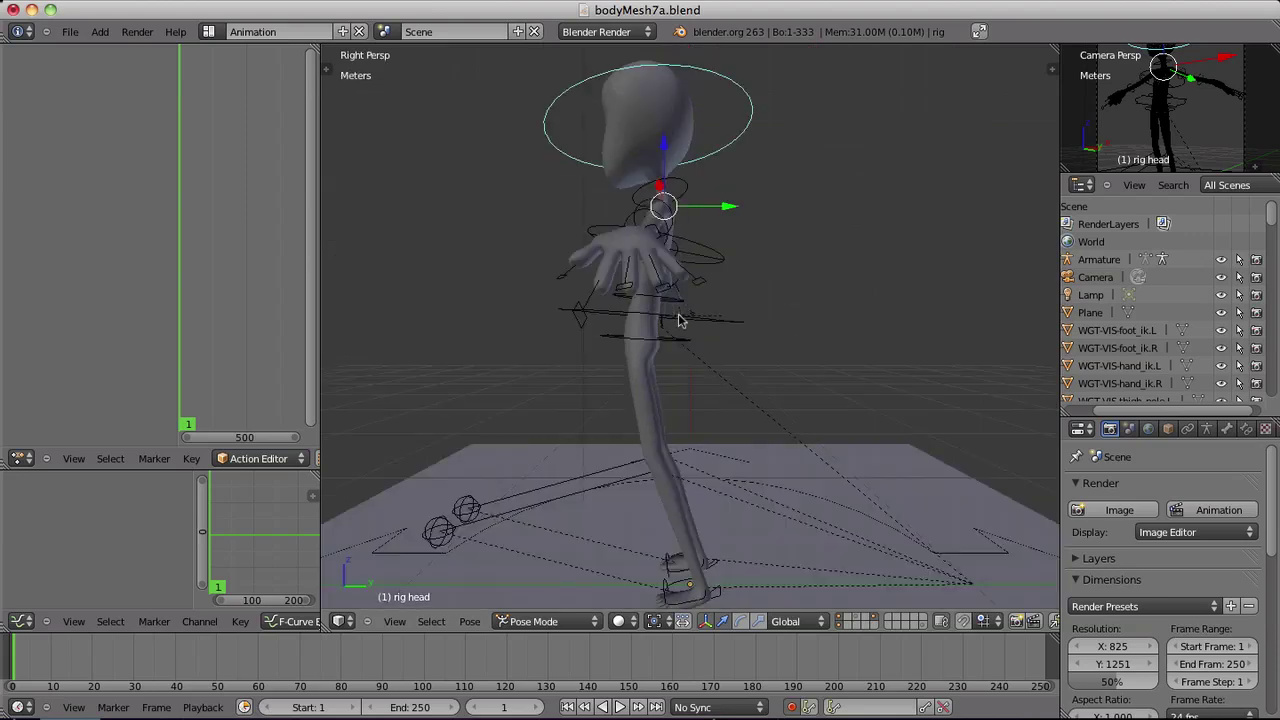
key(KP_5)
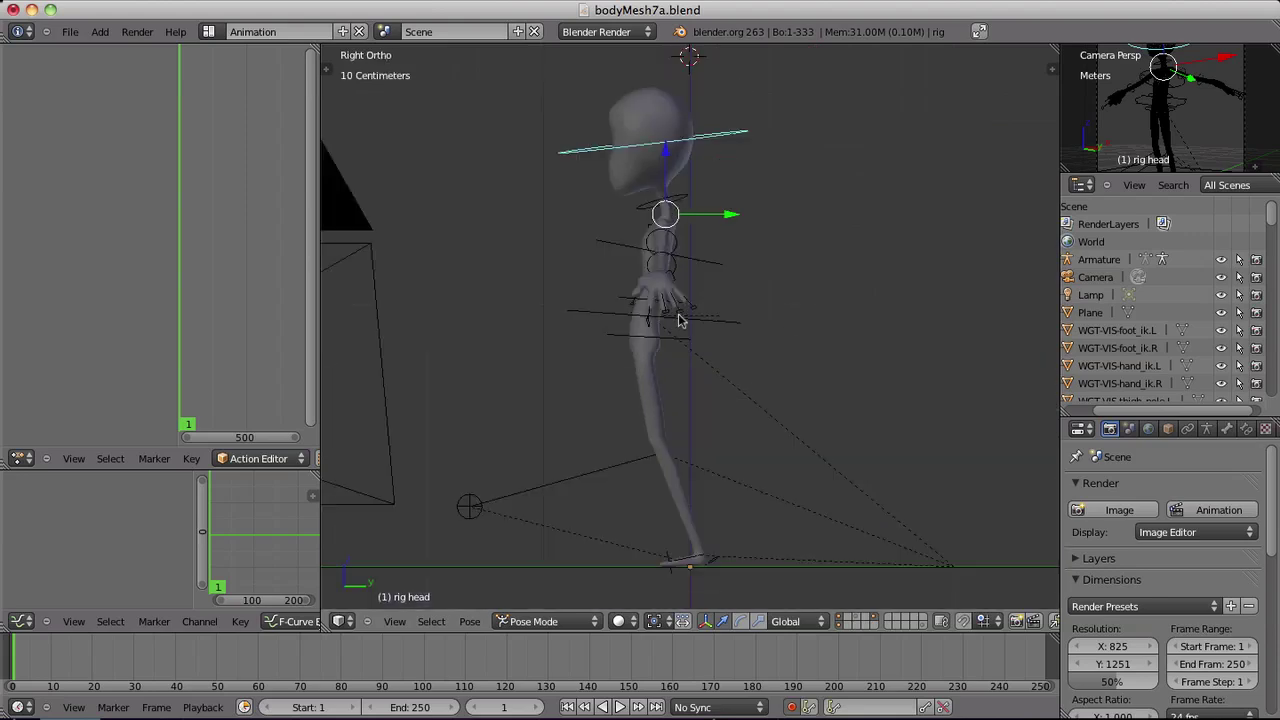
key(KP_5)
key(KP_5)
shift+middle_drag(619, 325, 813, 325)
drag(150, 660, 196, 657)
key(shift+Left)
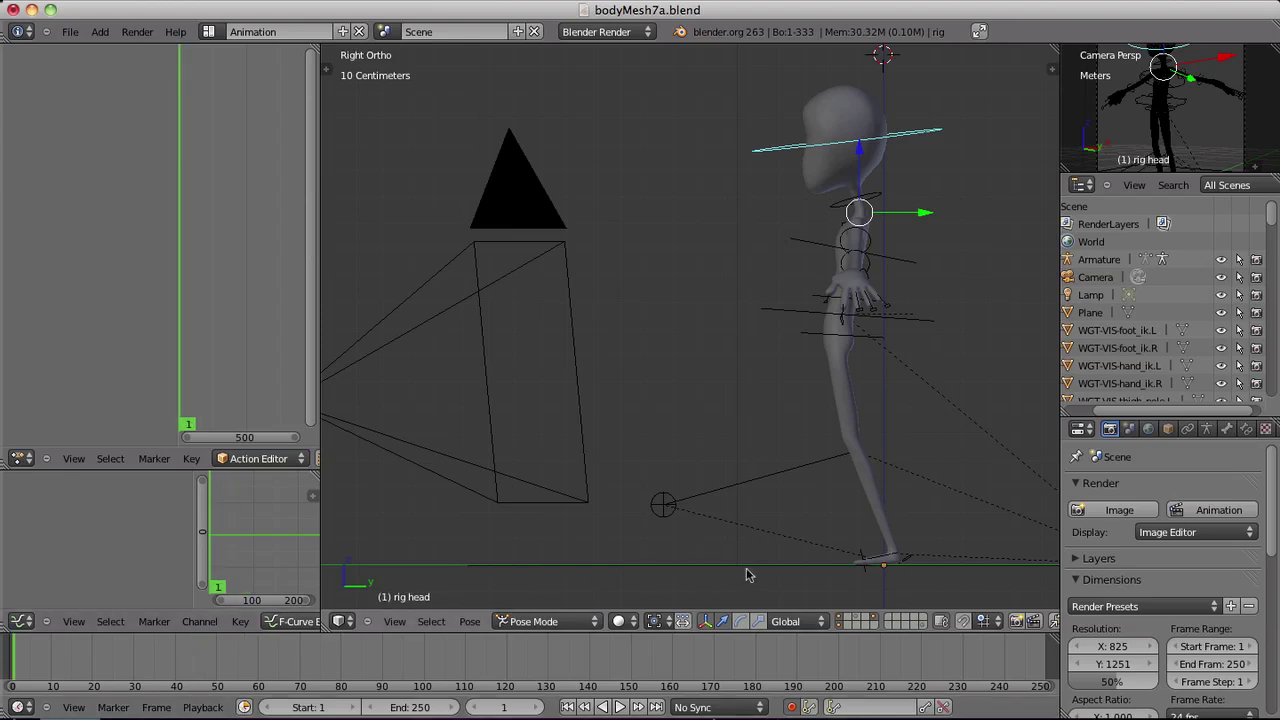
Step: At frame 1, step the left foot IK control forward and rotate the right foot IK control, keyframing both
right_click(886, 558)
right_click(868, 563)
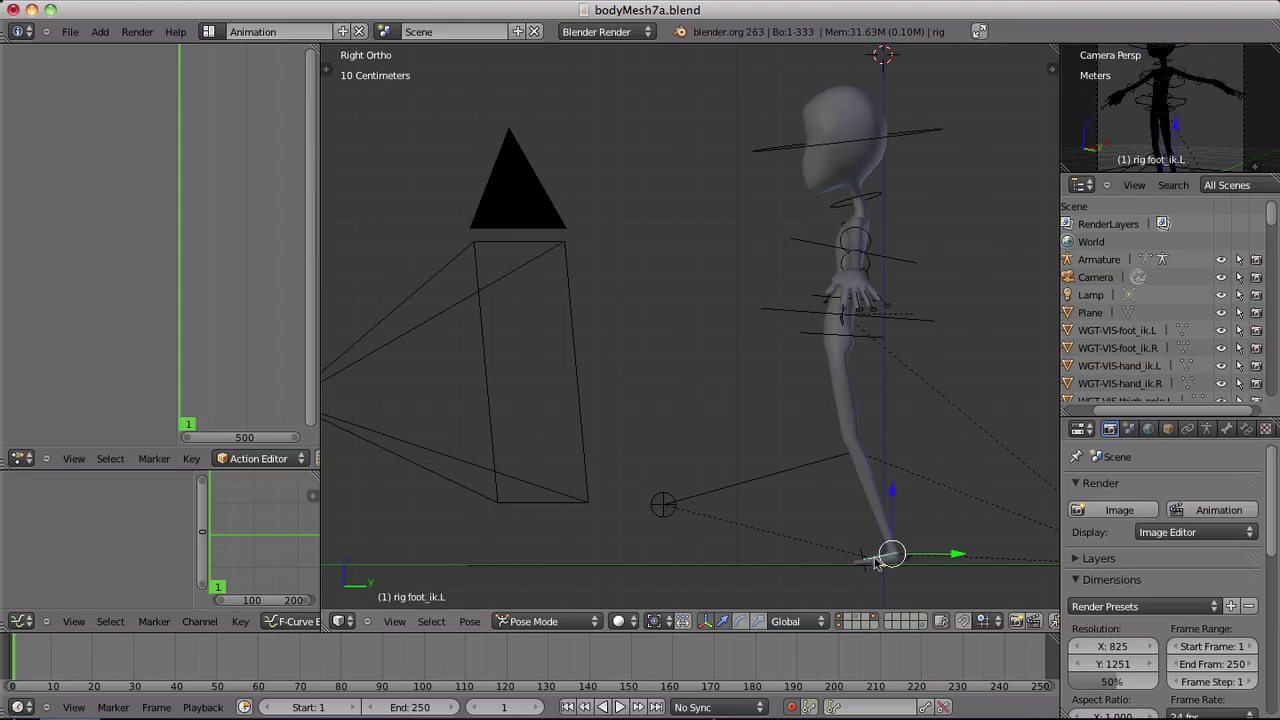
key(g)
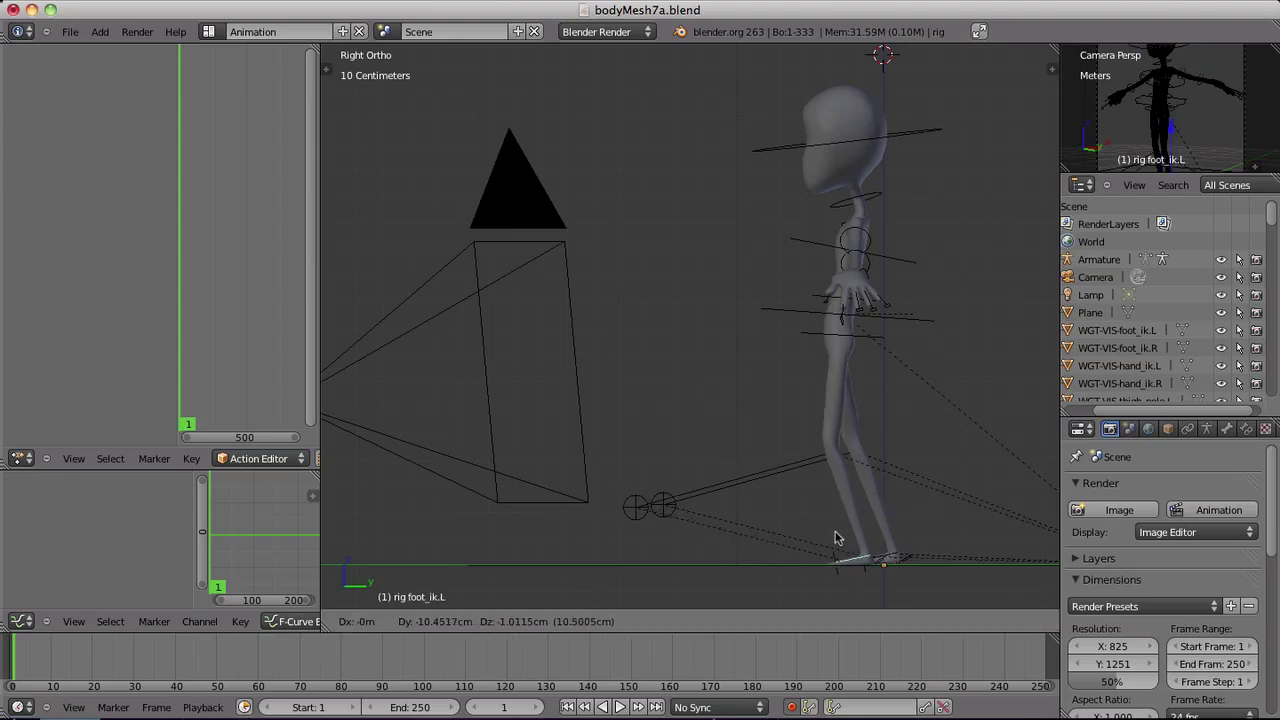
click(770, 537)
right_click(882, 558)
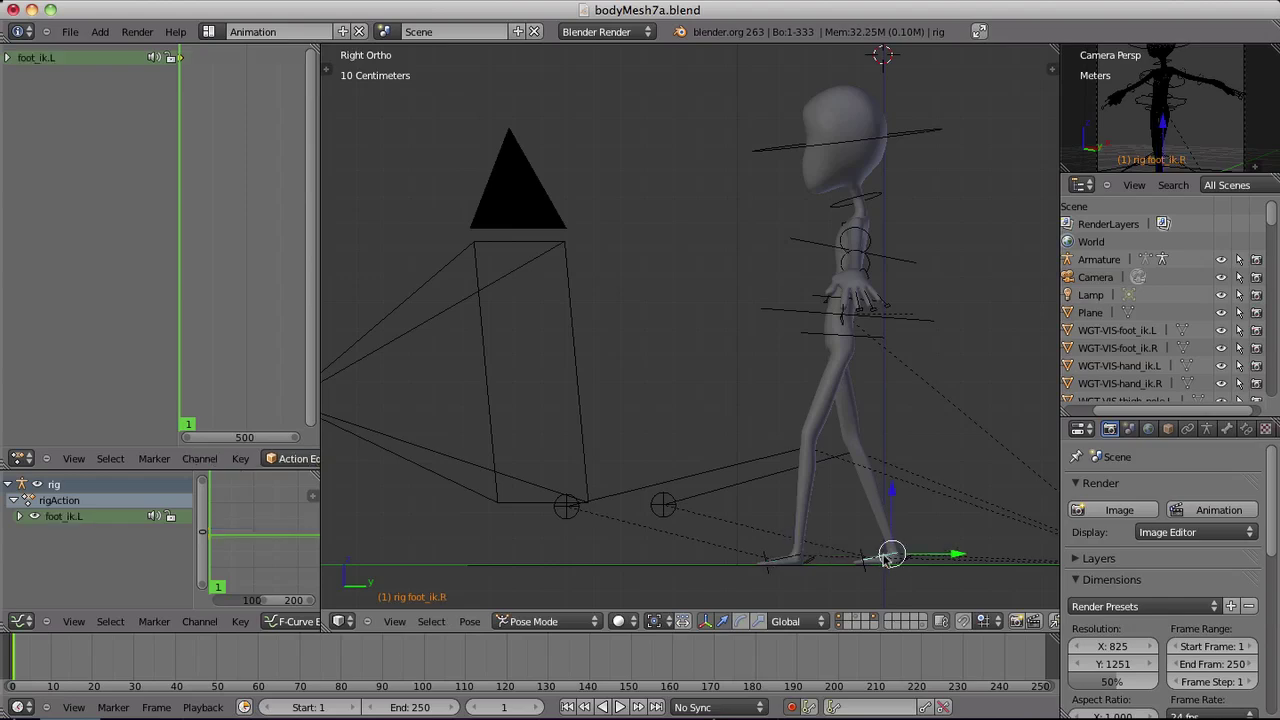
key(r)
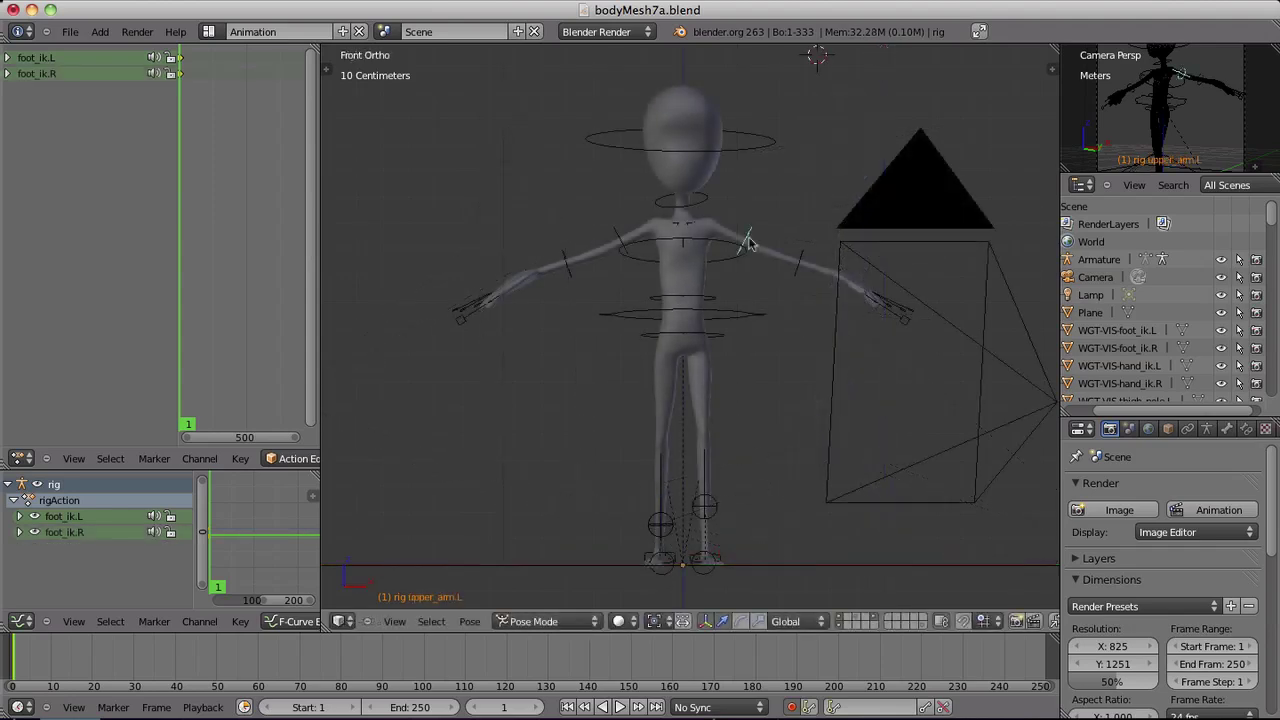
Step: Rotate the left and right upper arms down beside the body in front view, keyframing each
right_click(745, 248)
key(r)
click(760, 300)
key(i)
right_click(630, 252)
key(r)
click(642, 264)
key(i)
Step: Swing the left upper arm backward and bend the left forearm in right view, keyframing both
key(KP_3)
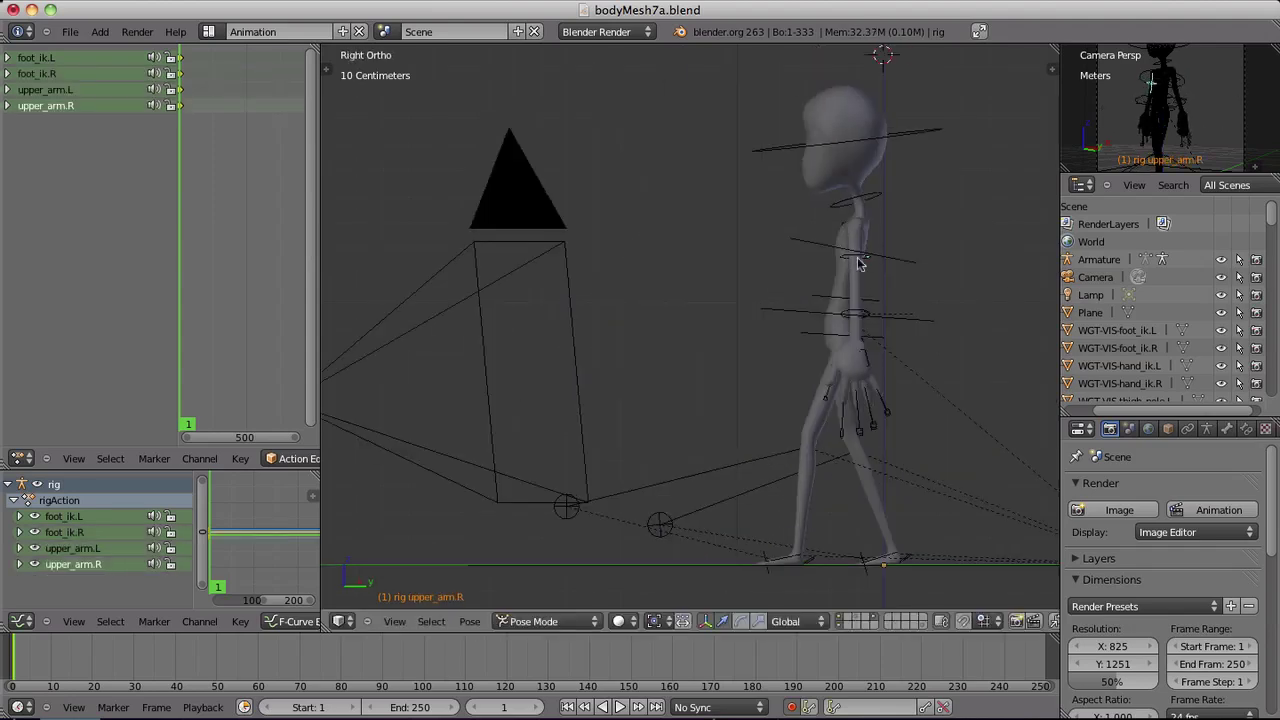
right_click(868, 262)
key(r)
click(878, 262)
key(i)
right_click(890, 305)
key(r)
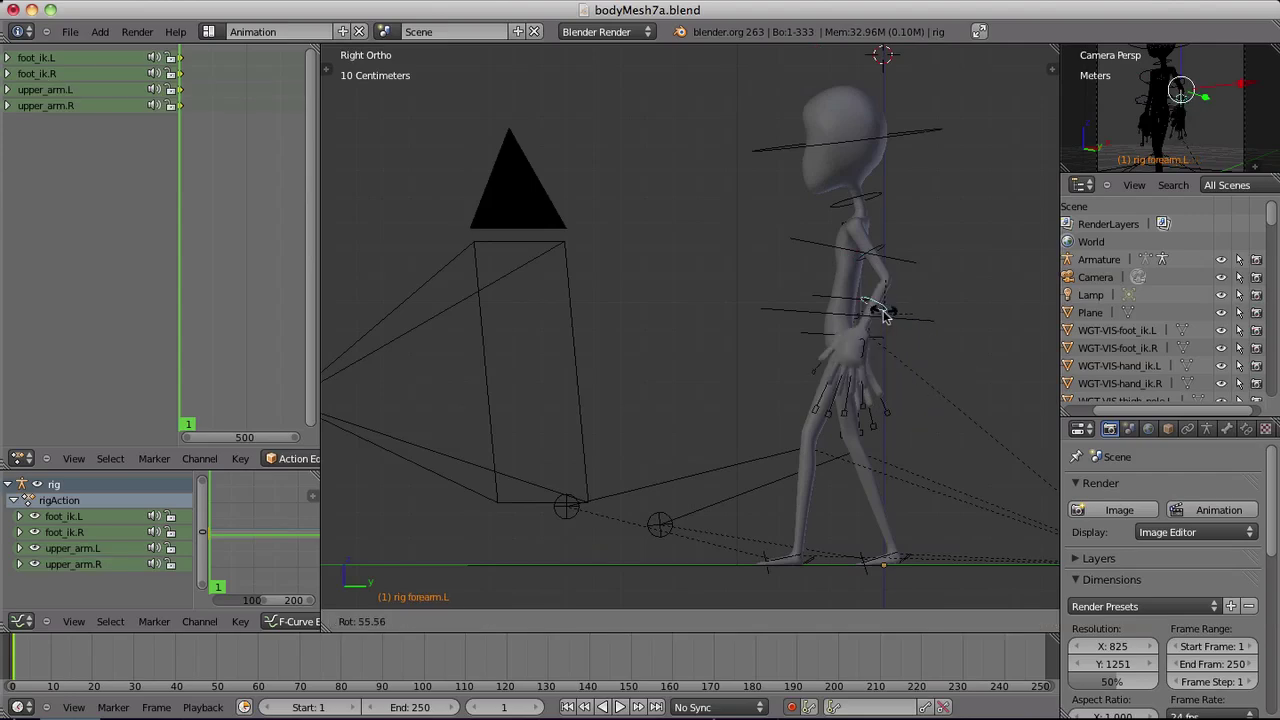
click(883, 314)
key(i)
Step: Swing the right upper arm forward and bend the right forearm in right view, keyframing both
middle_drag(883, 314, 638, 252)
right_click(638, 252)
key(KP_3)
key(r)
click(829, 286)
key(i)
right_click(816, 292)
key(r)
click(895, 258)
key(i)
Step: Rotate the left upper arm control slightly further backward in right view, keyframing it
right_click(873, 255)
right_click(873, 255)
key(r)
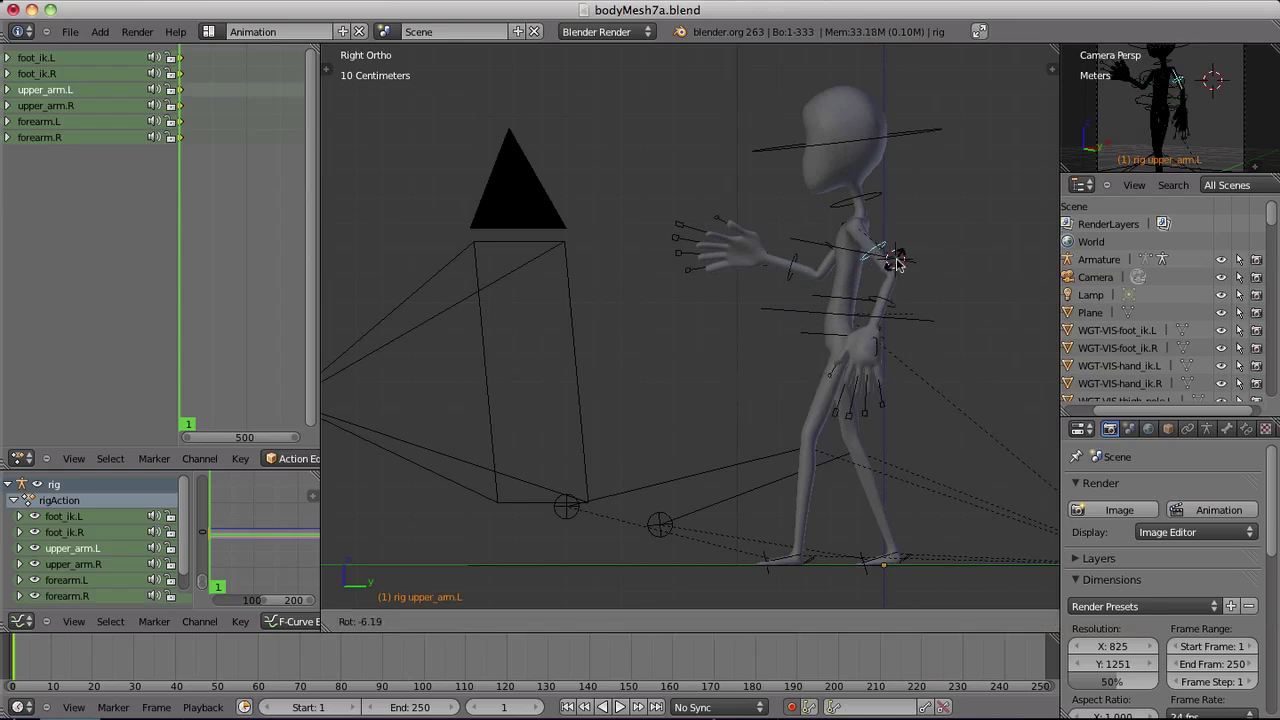
click(900, 258)
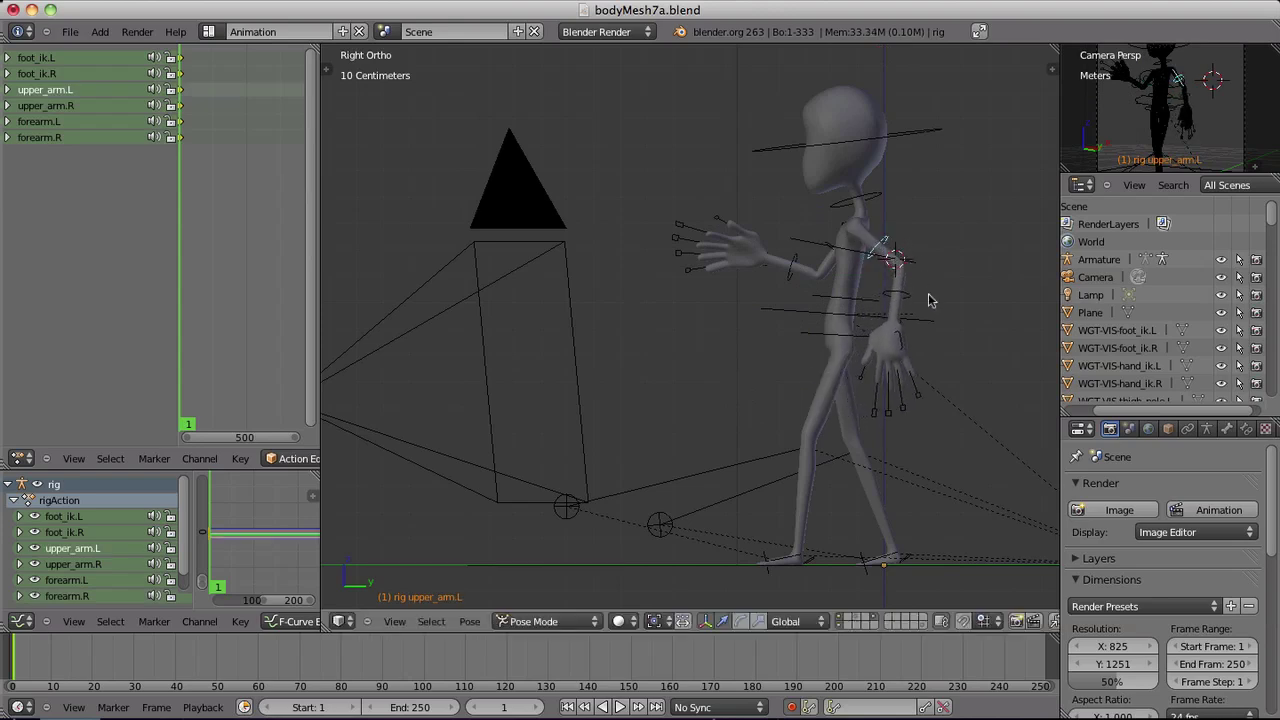
Step: Rotate the hips control about -26 degrees around the global Z axis, keyframing it
right_click(848, 343)
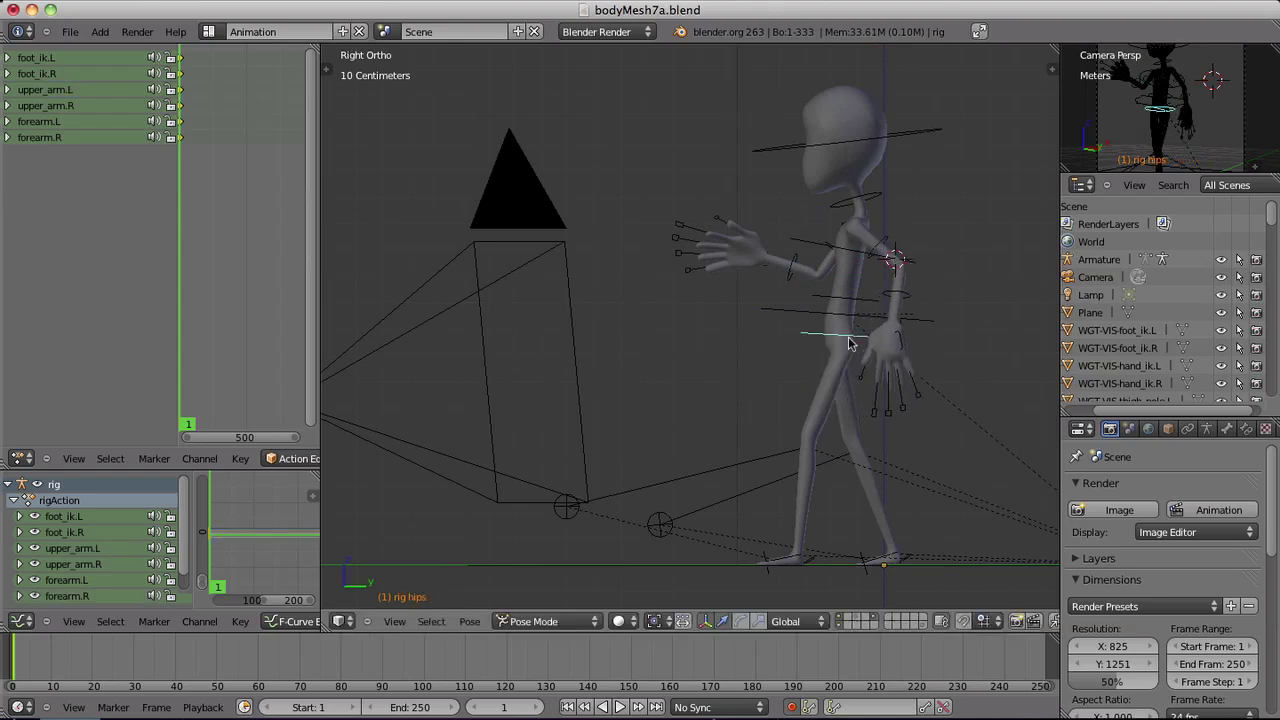
key(KP_7)
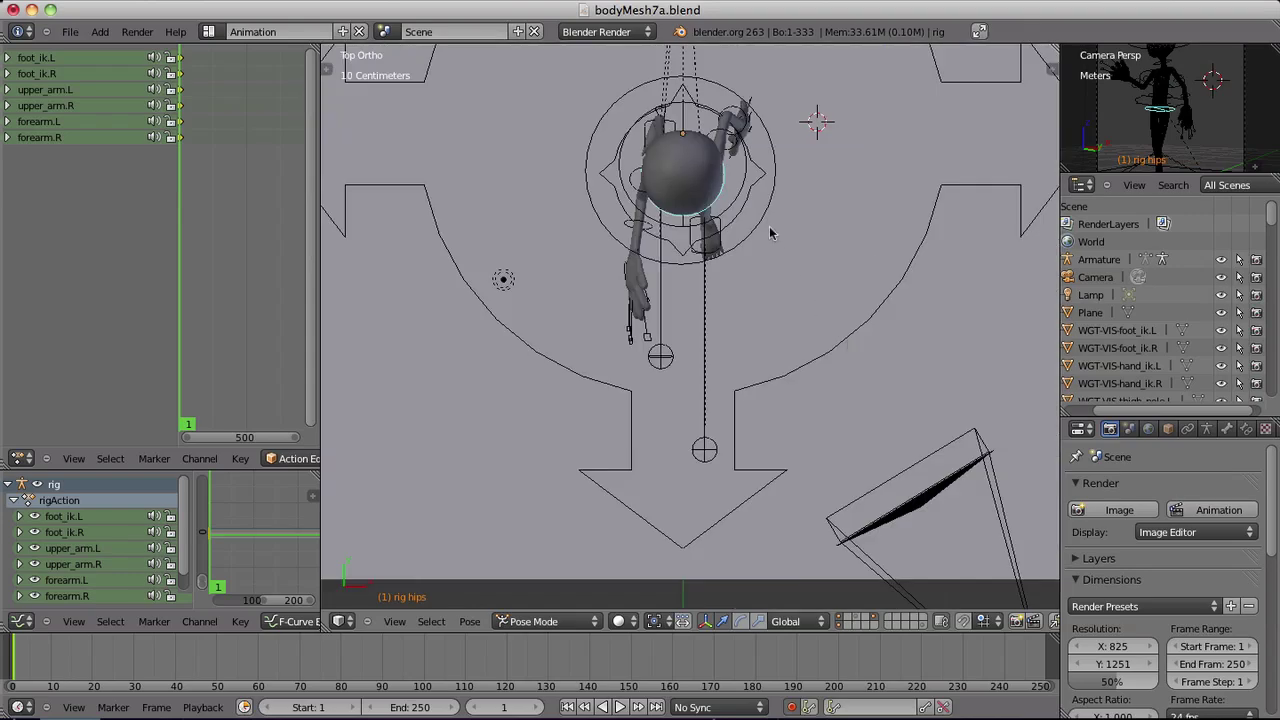
shift+middle_drag(757, 218, 773, 290)
key(r)
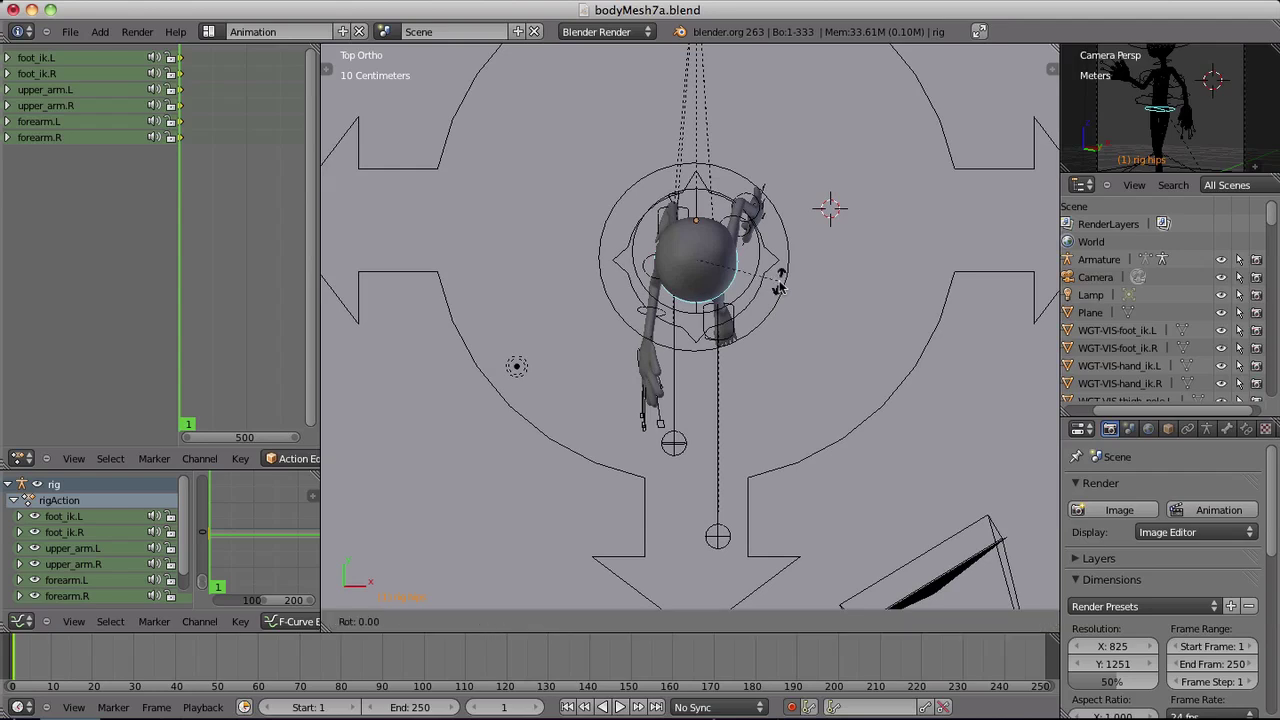
key(z)
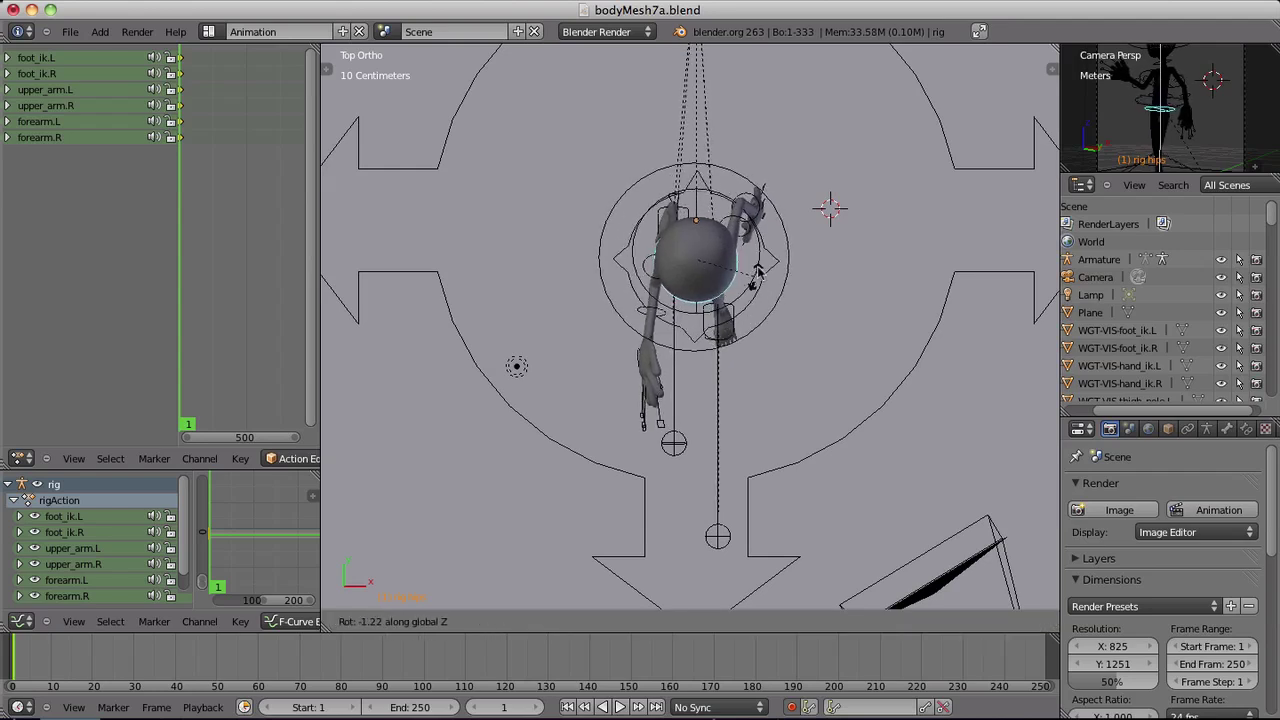
click(757, 260)
middle_drag(757, 260, 755, 137)
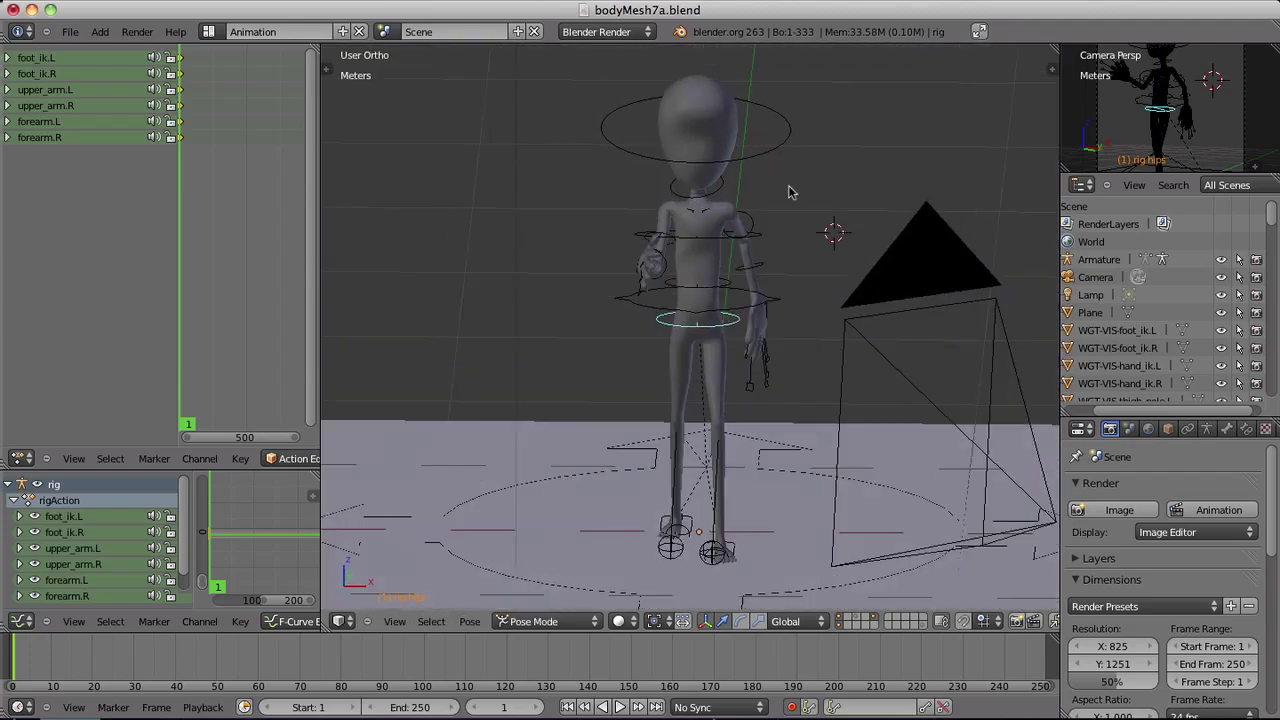
key(r)
key(z)
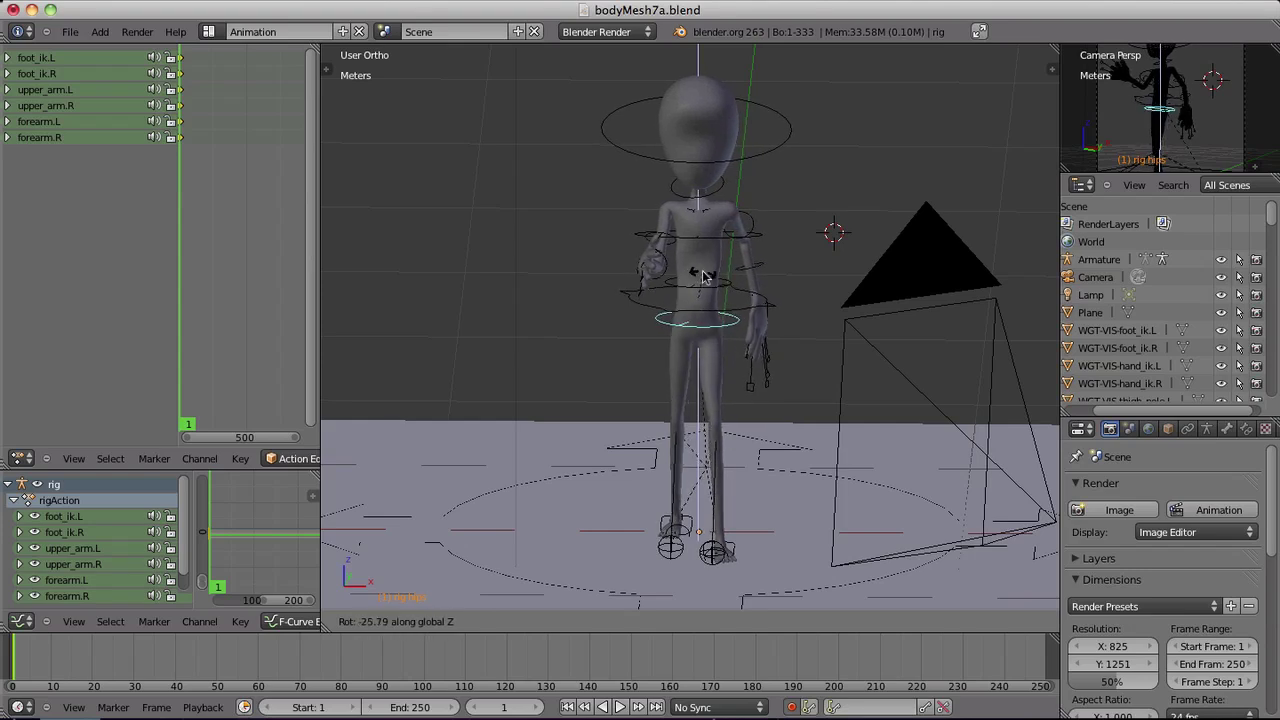
click(703, 276)
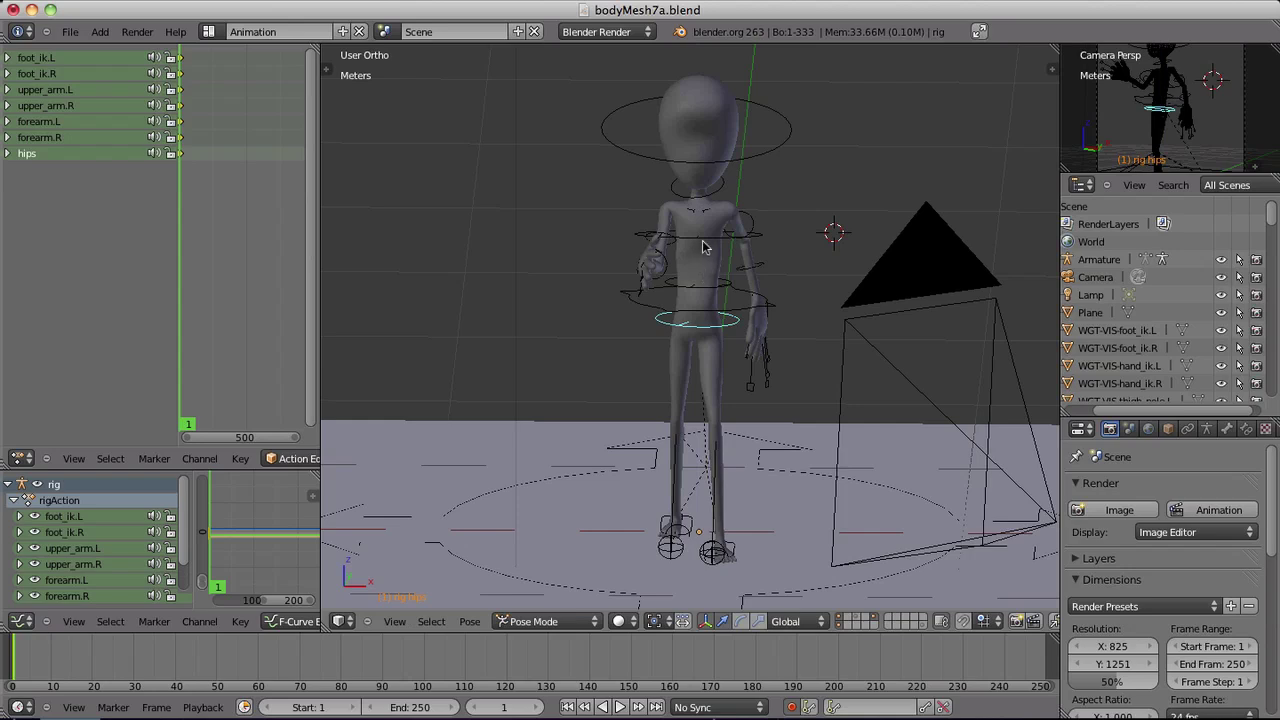
Step: Rotate the ribs control about 15 degrees around the global Z axis, opposite to the hips, and check the twist from above
right_click(703, 247)
key(r)
key(z)
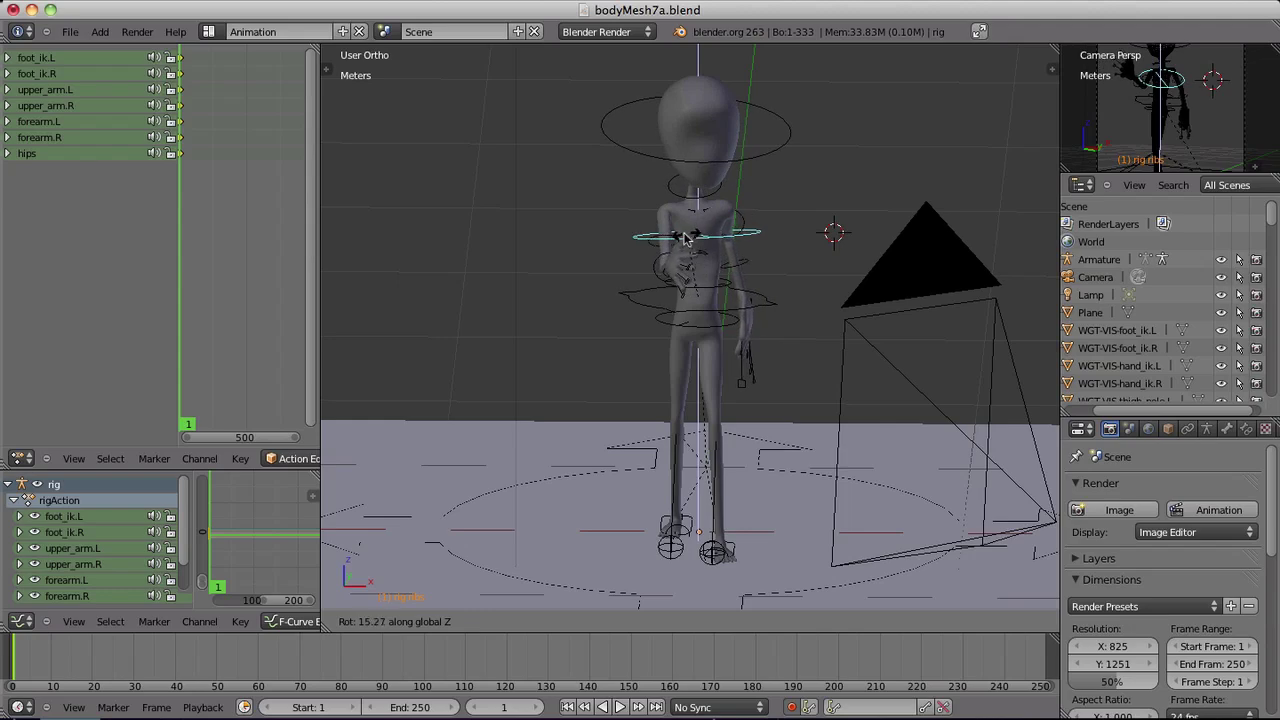
click(690, 238)
key(KP_7)
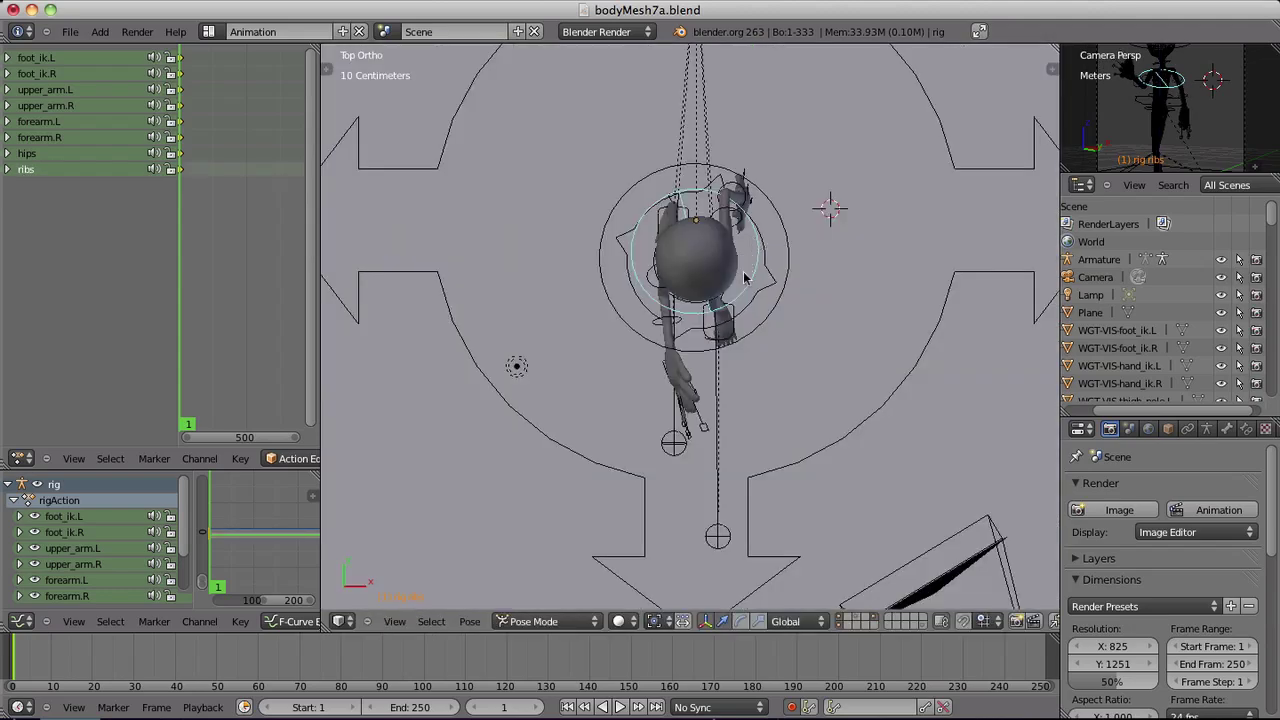
Step: Turn off Inherit Rotation for the head control bone
key(KP_1)
right_click(713, 158)
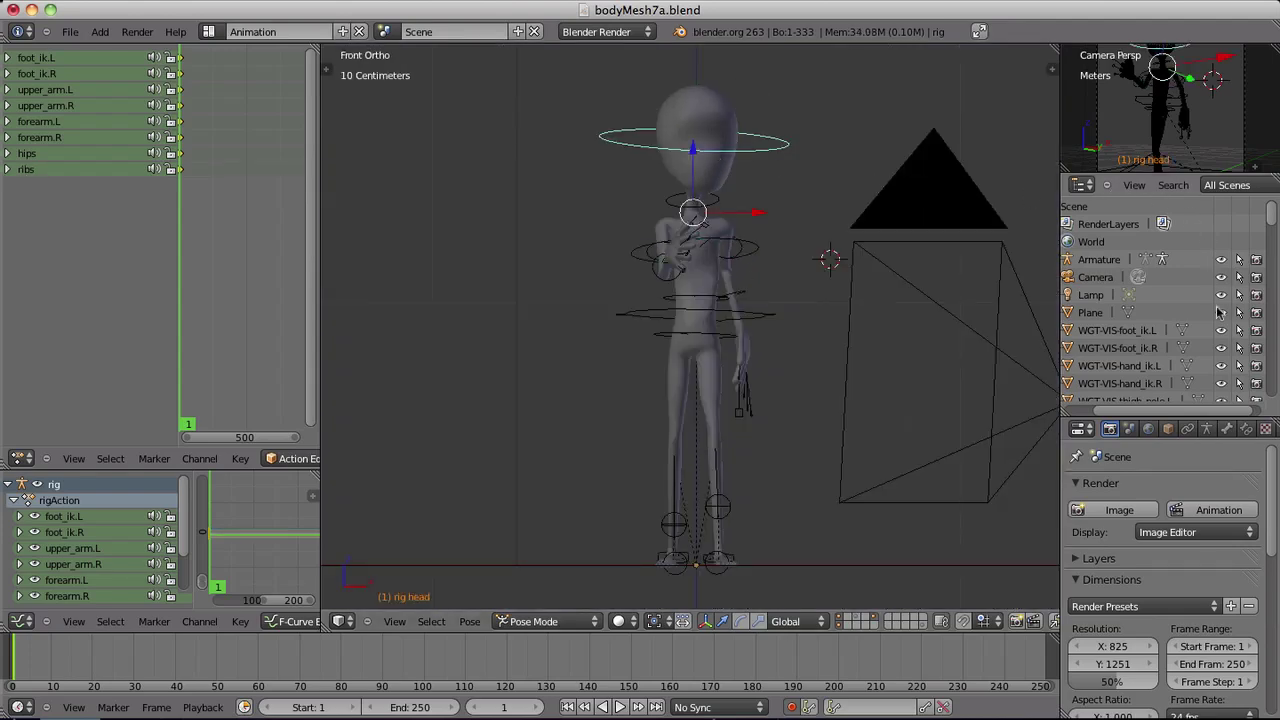
click(1226, 428)
scroll(1208, 600, down, 4)
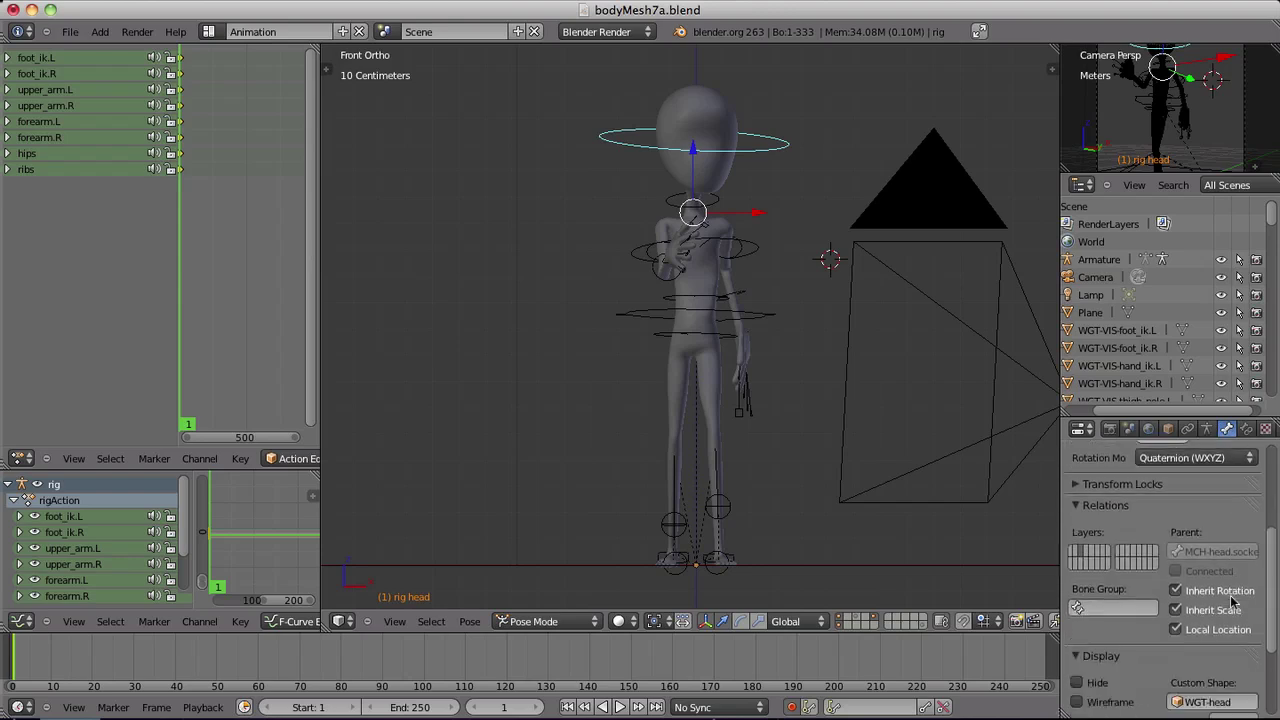
click(1175, 590)
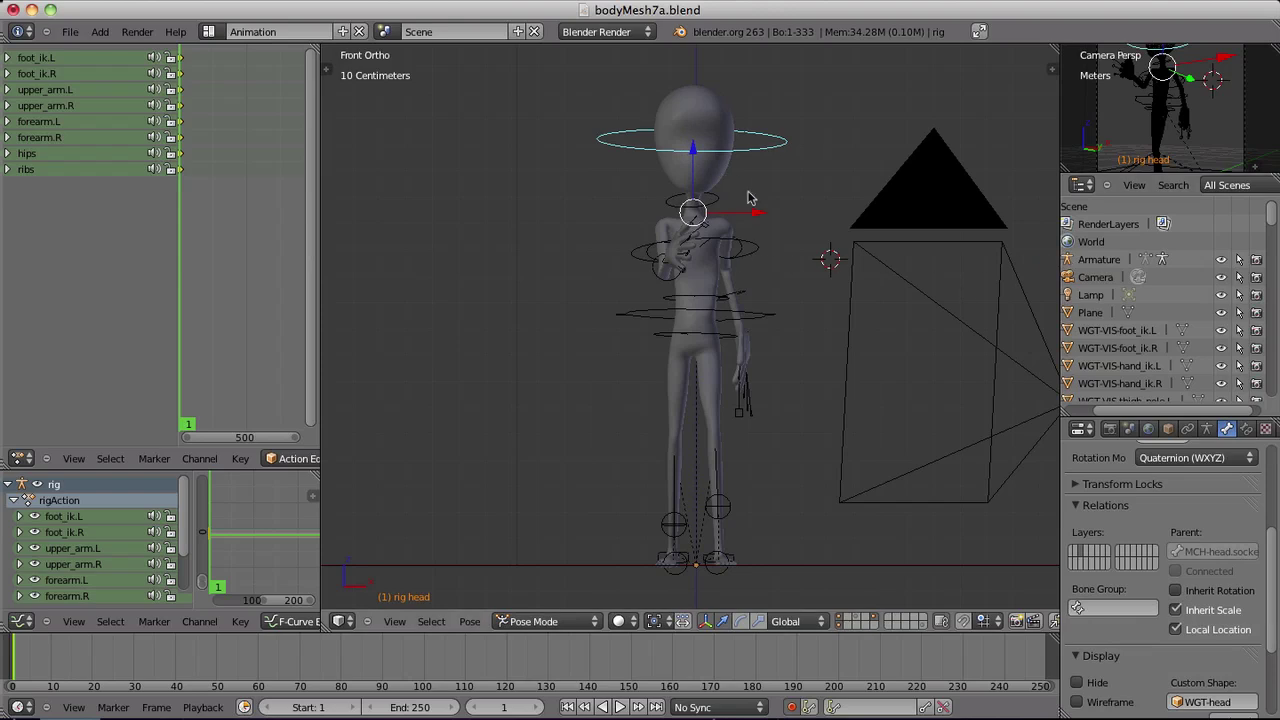
Step: Try rotating the ribs control around the global Z axis to test the head's independence from the torso
right_click(737, 248)
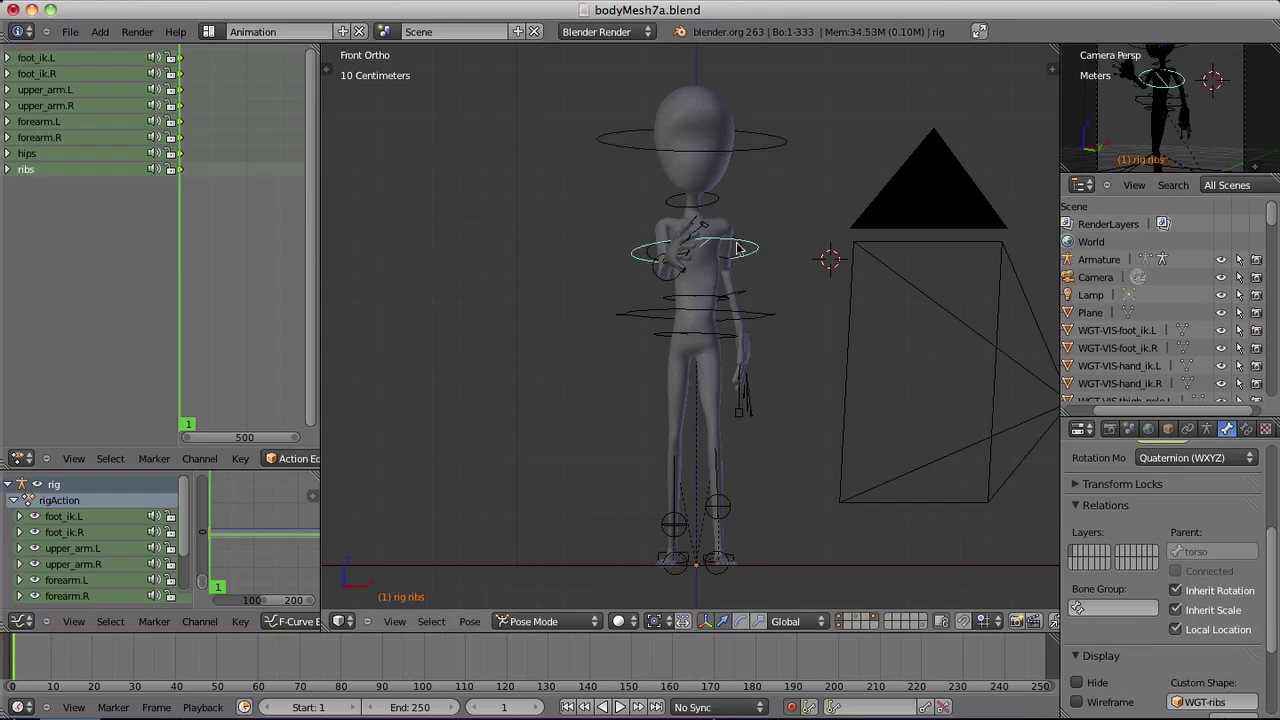
key(r)
key(z)
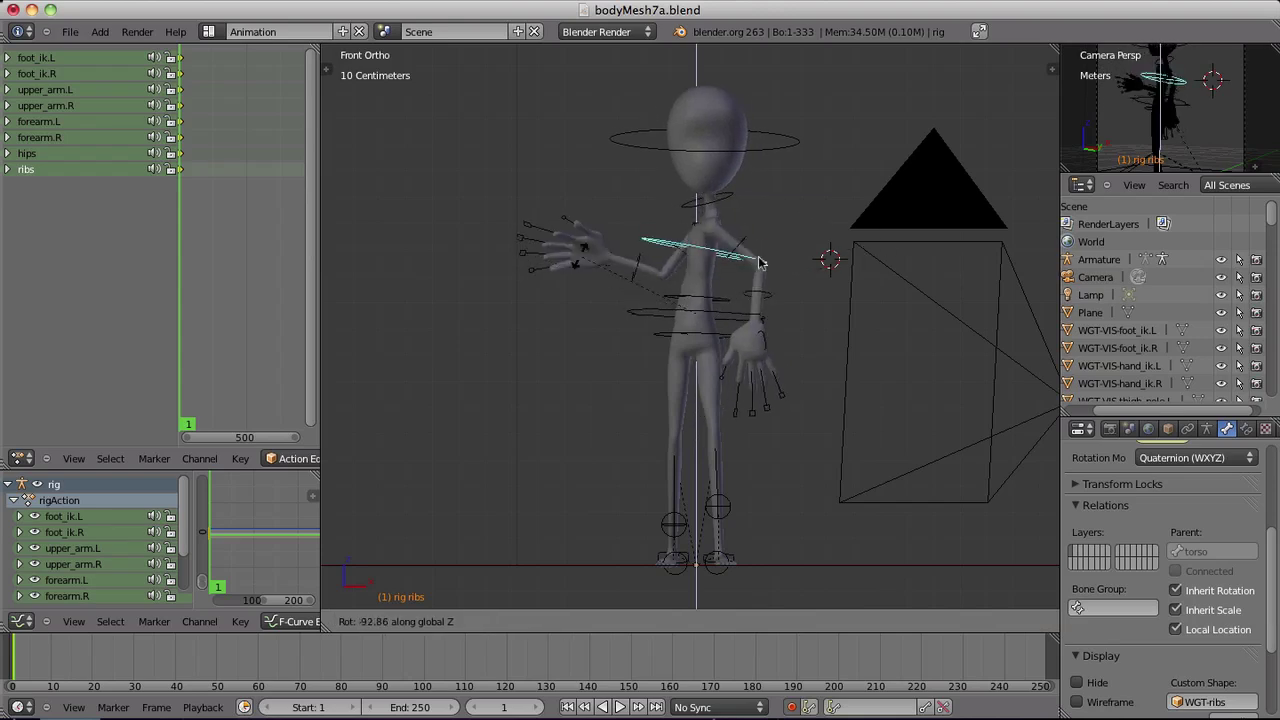
click(773, 262)
Step: Select all the rig's bones and insert a LocRot keyframe at frame 1
key(a)
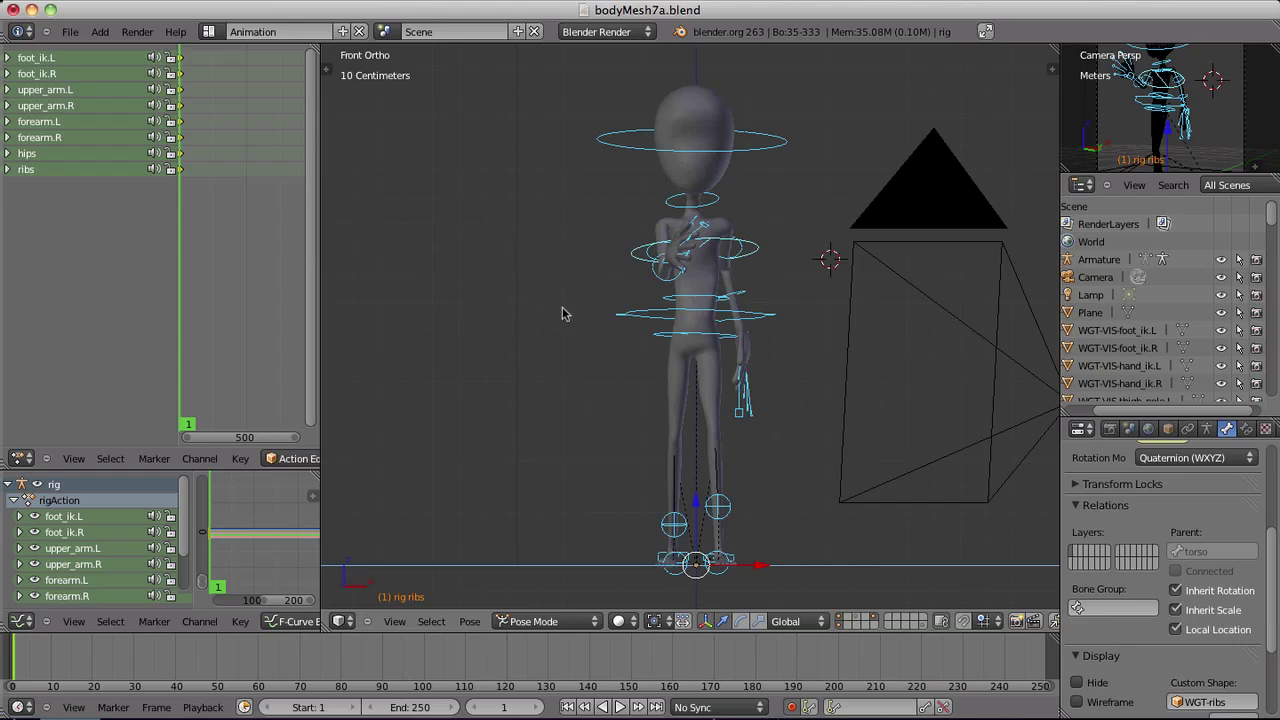
key(i)
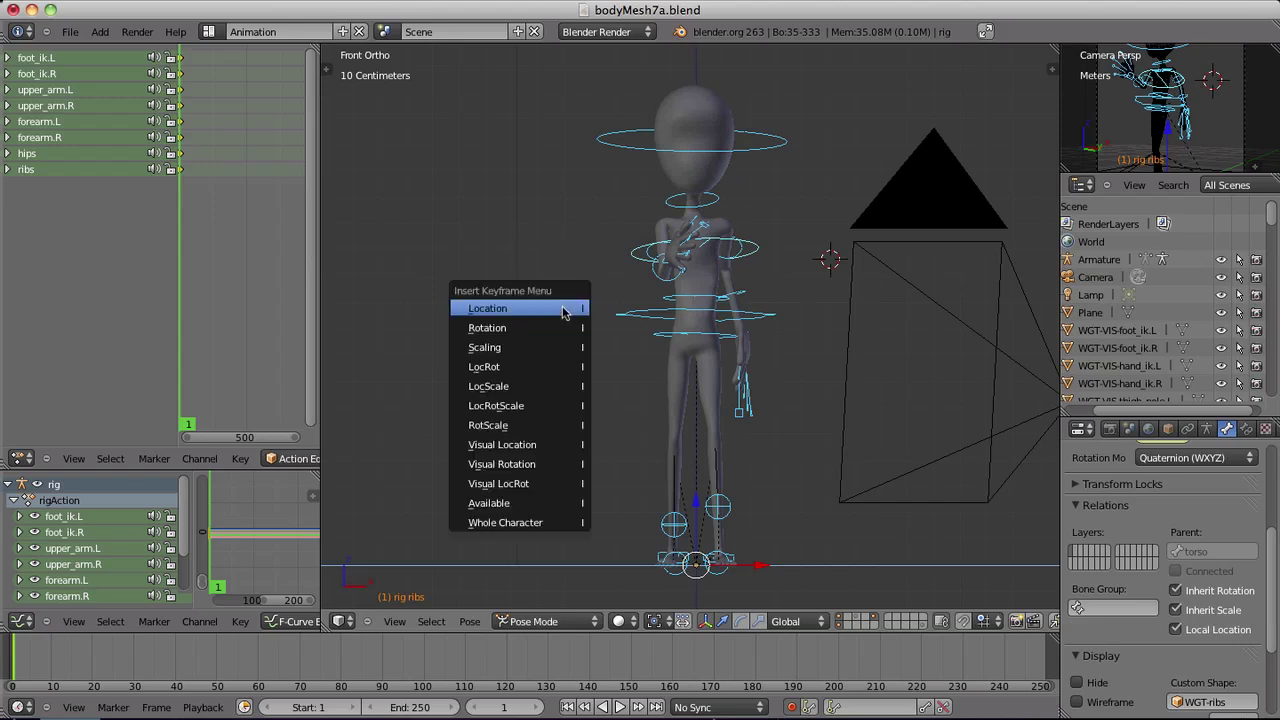
click(508, 367)
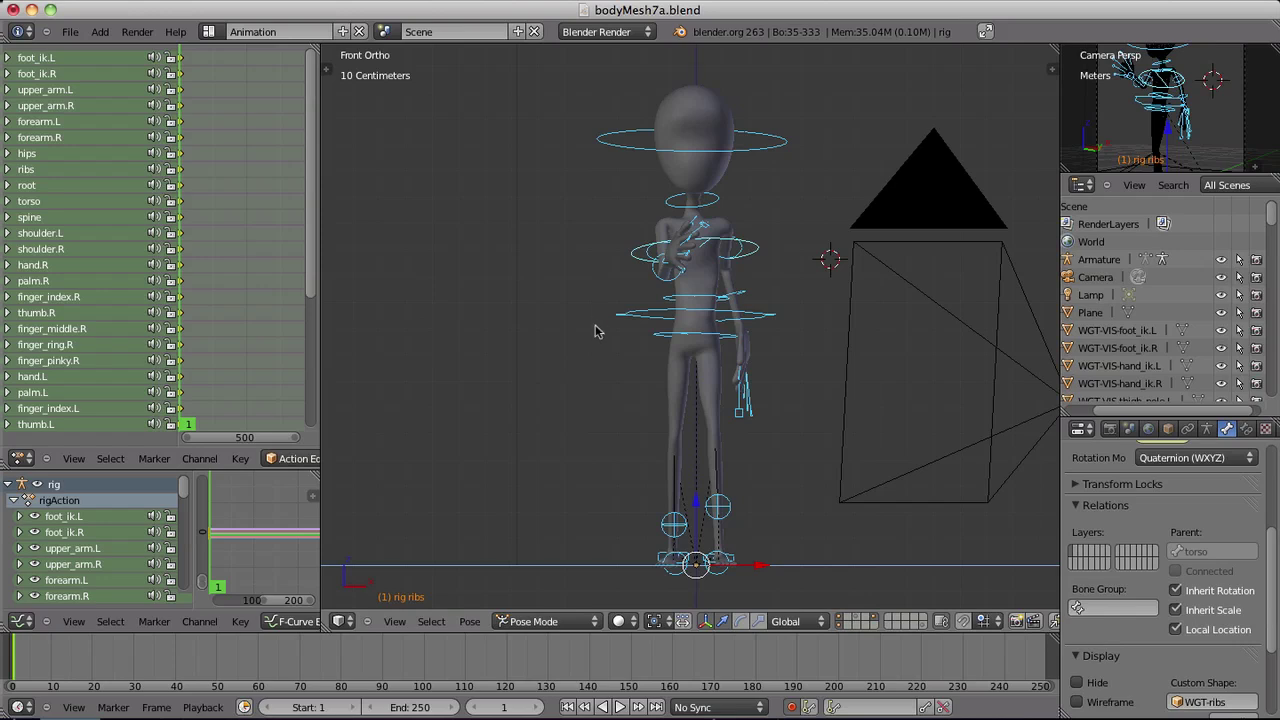
Step: Widen the 3D view, move to frame 21, and paste the stored pose flipped onto the rig in right view
drag(320, 330, 238, 330)
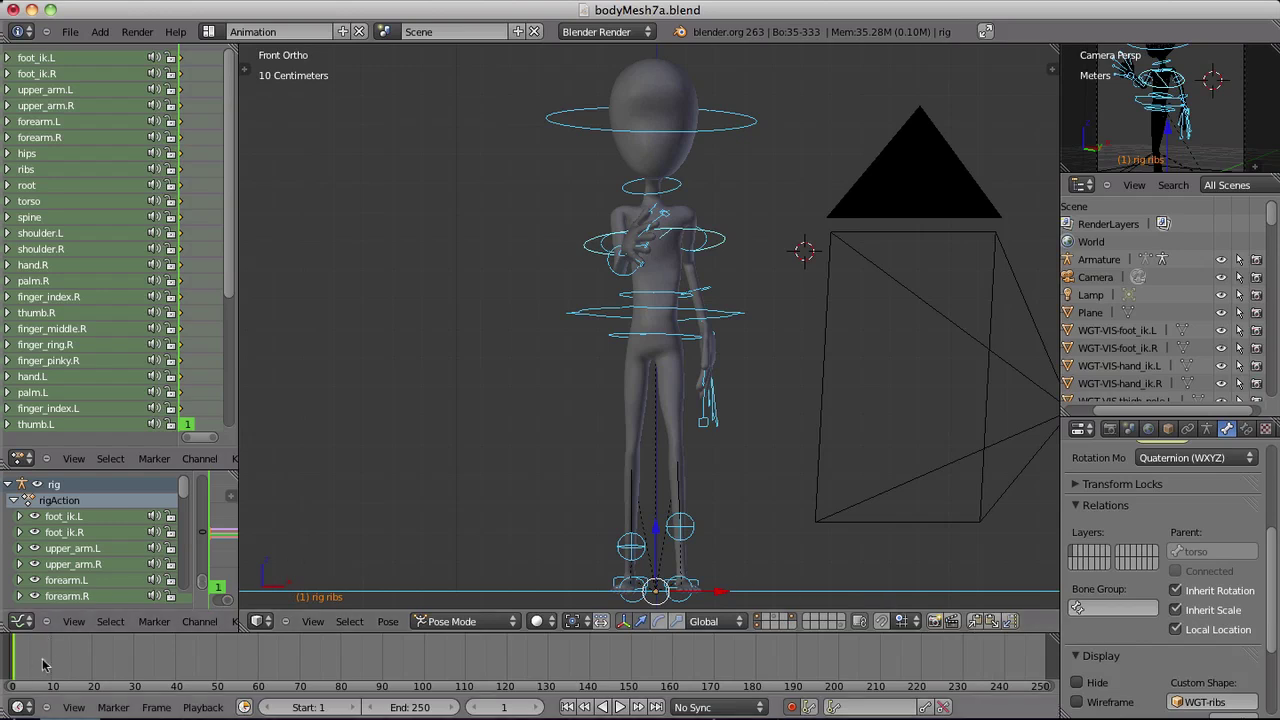
key(shift+Up)
key(shift+Up)
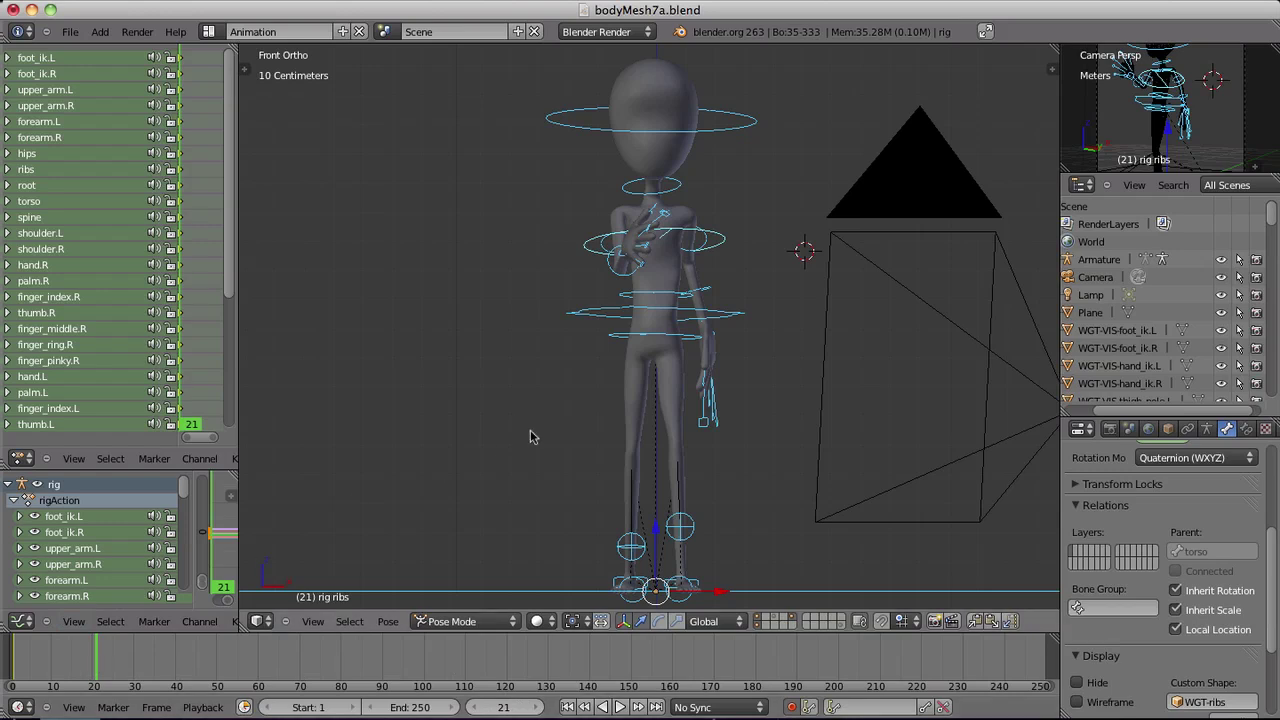
key(KP_3)
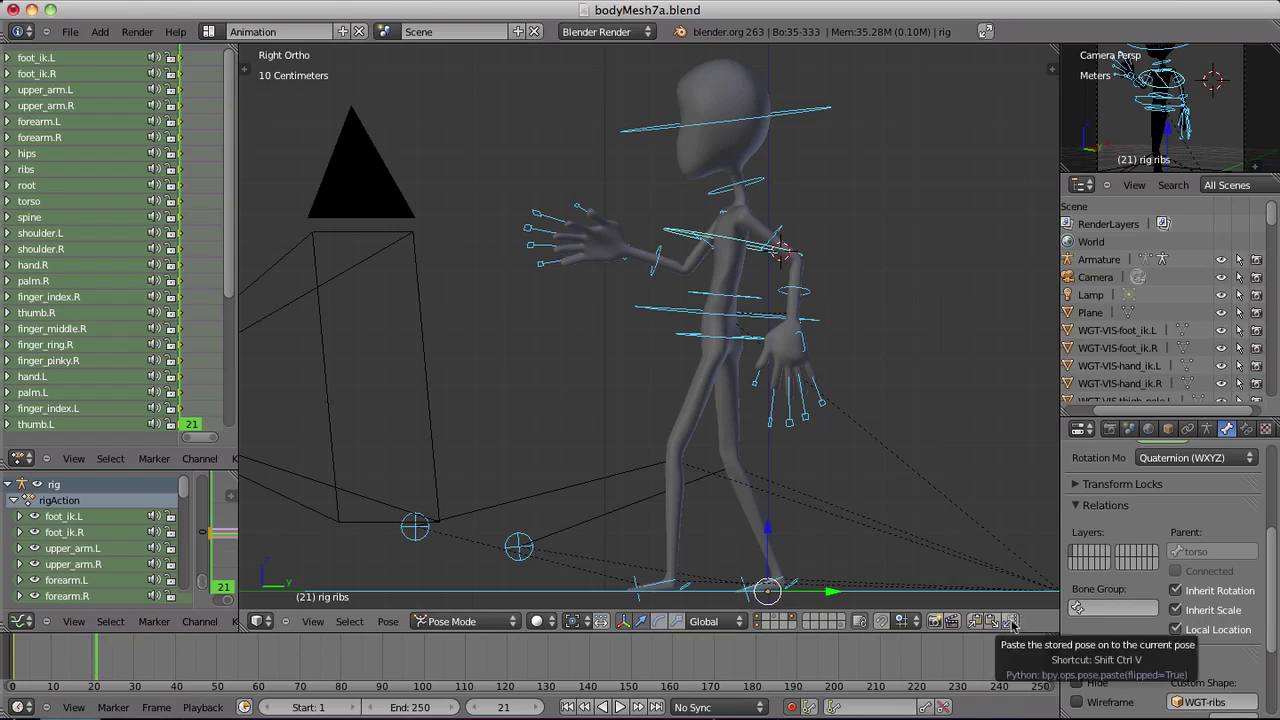
click(1011, 622)
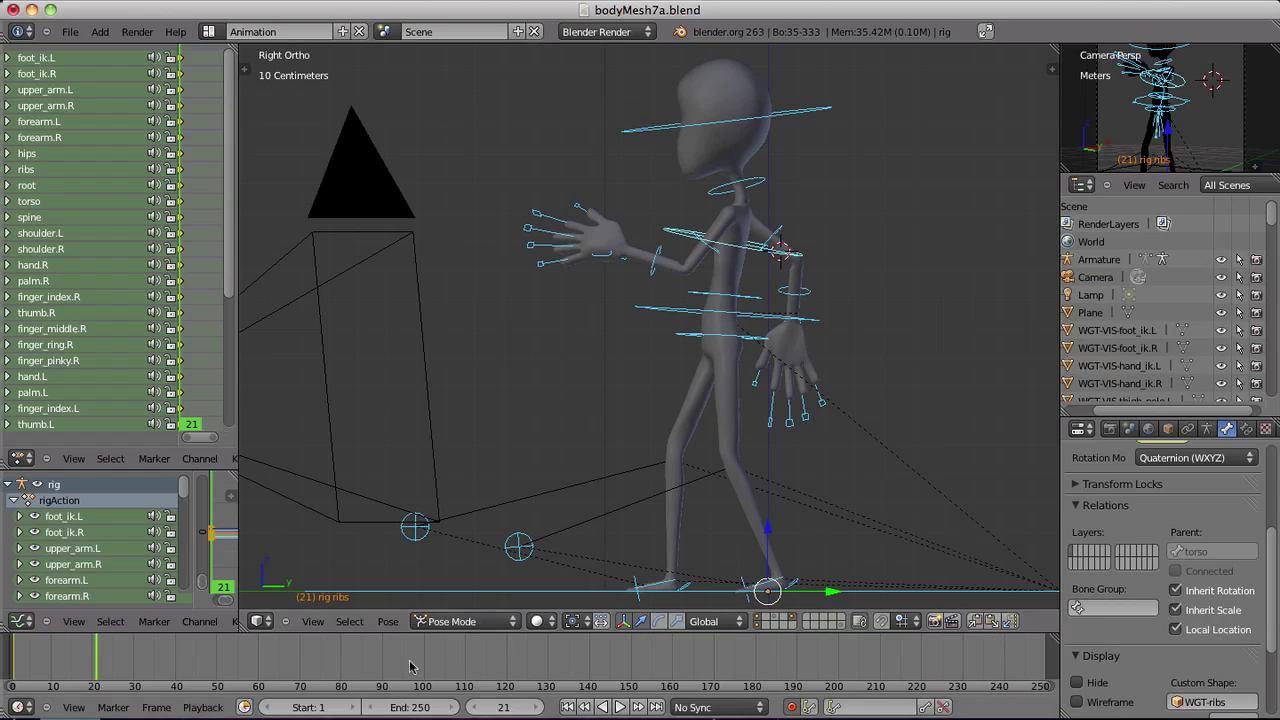
Step: Play the animation from frame 1 to check the step between the two poses, and stop it
click(566, 707)
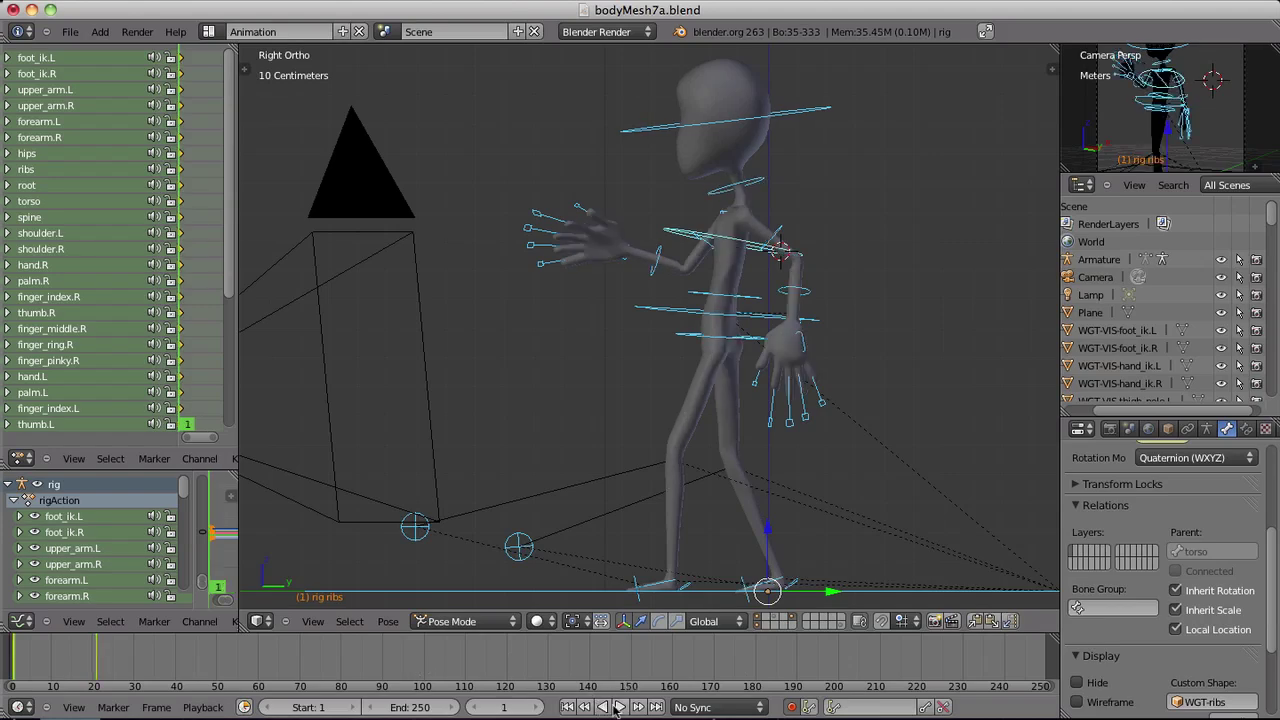
click(618, 707)
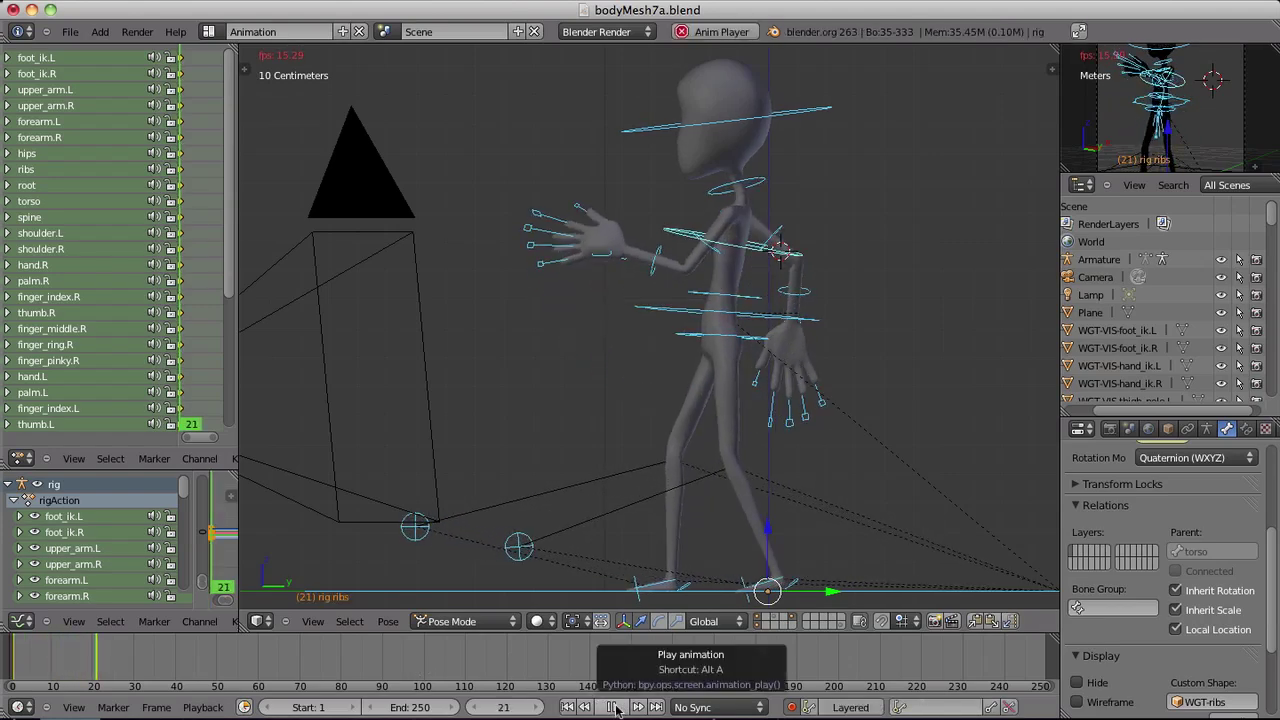
click(615, 707)
Step: At frame 11, lift the right foot IK control, tilt its toes down, and shift it about 12 cm backward
click(55, 650)
right_click(712, 584)
key(g)
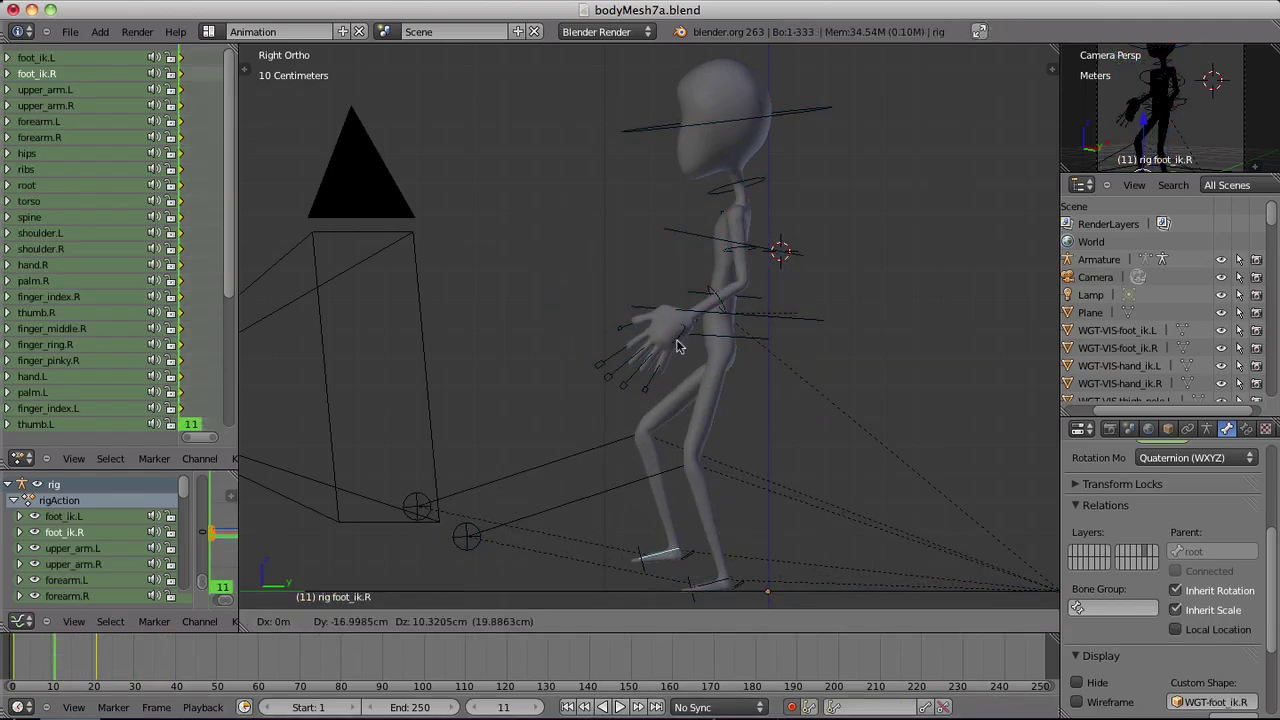
click(702, 467)
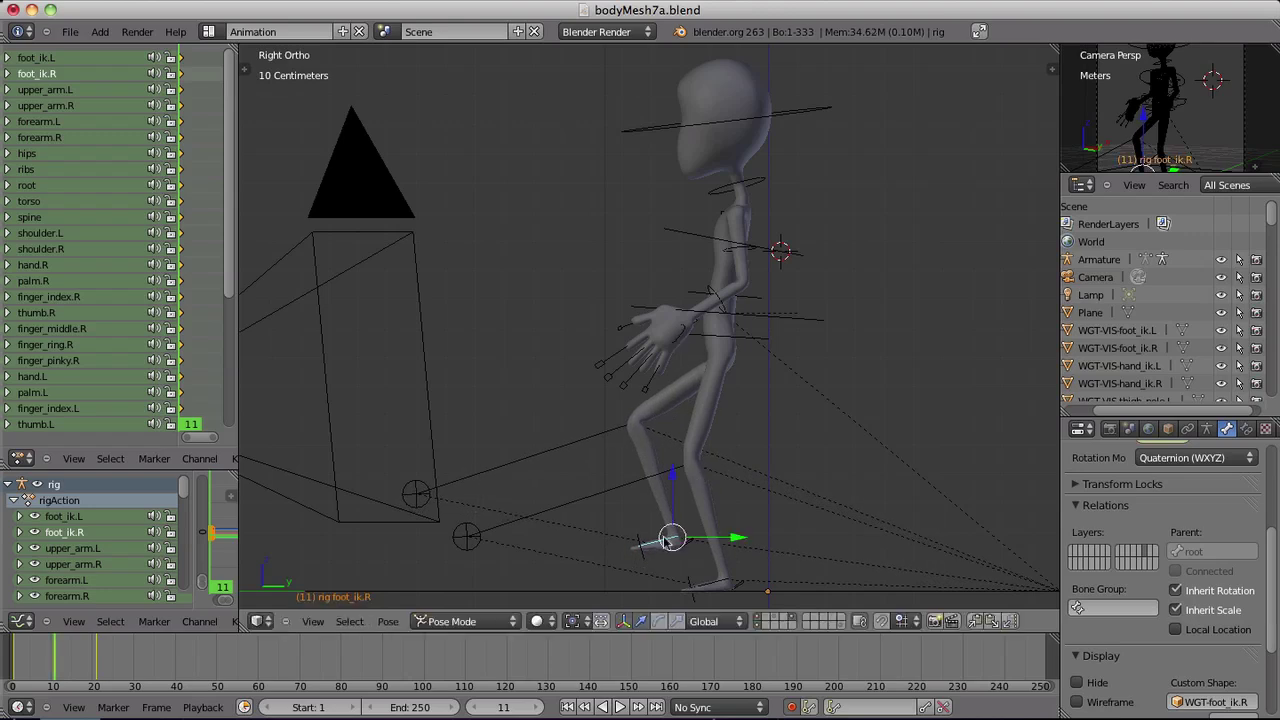
key(r)
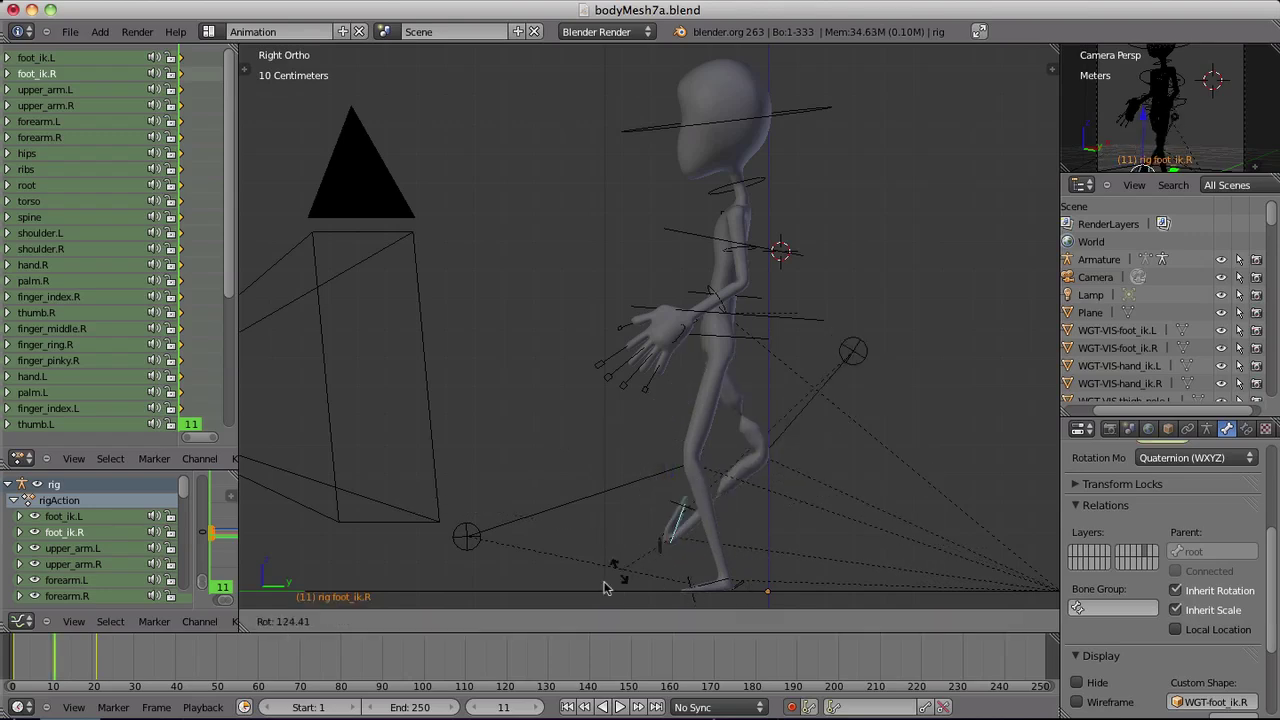
click(742, 530)
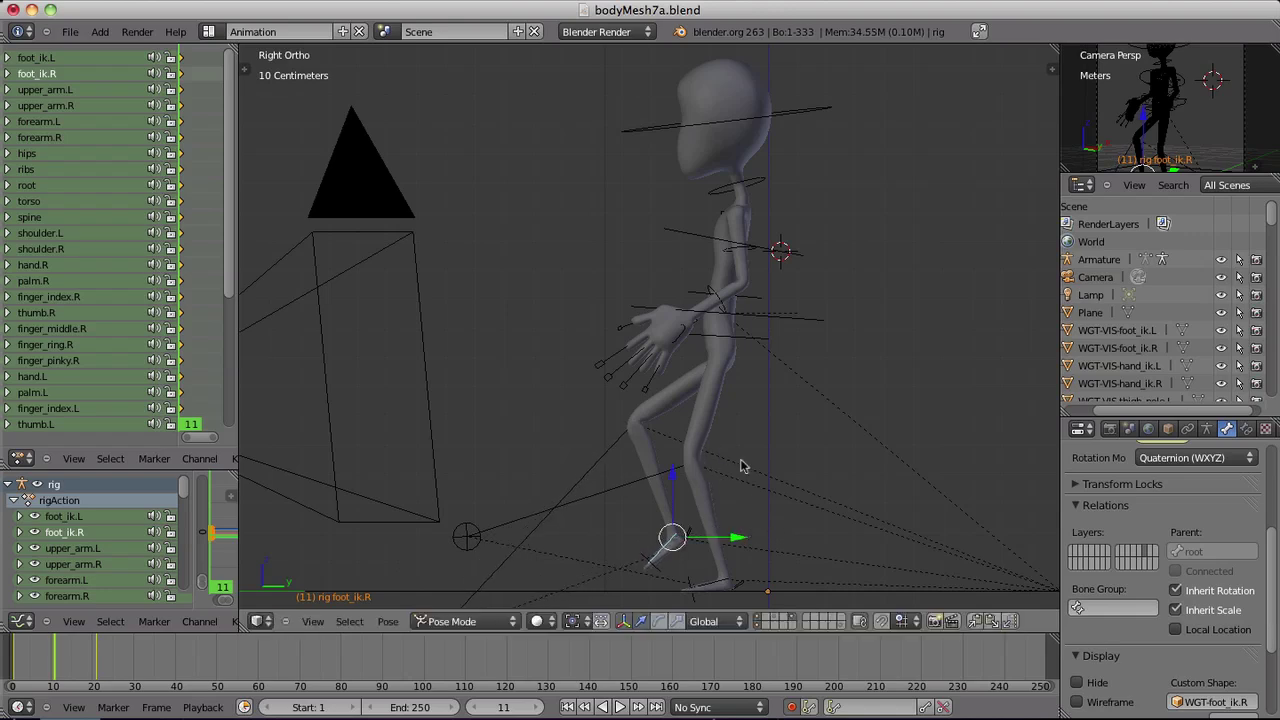
key(g)
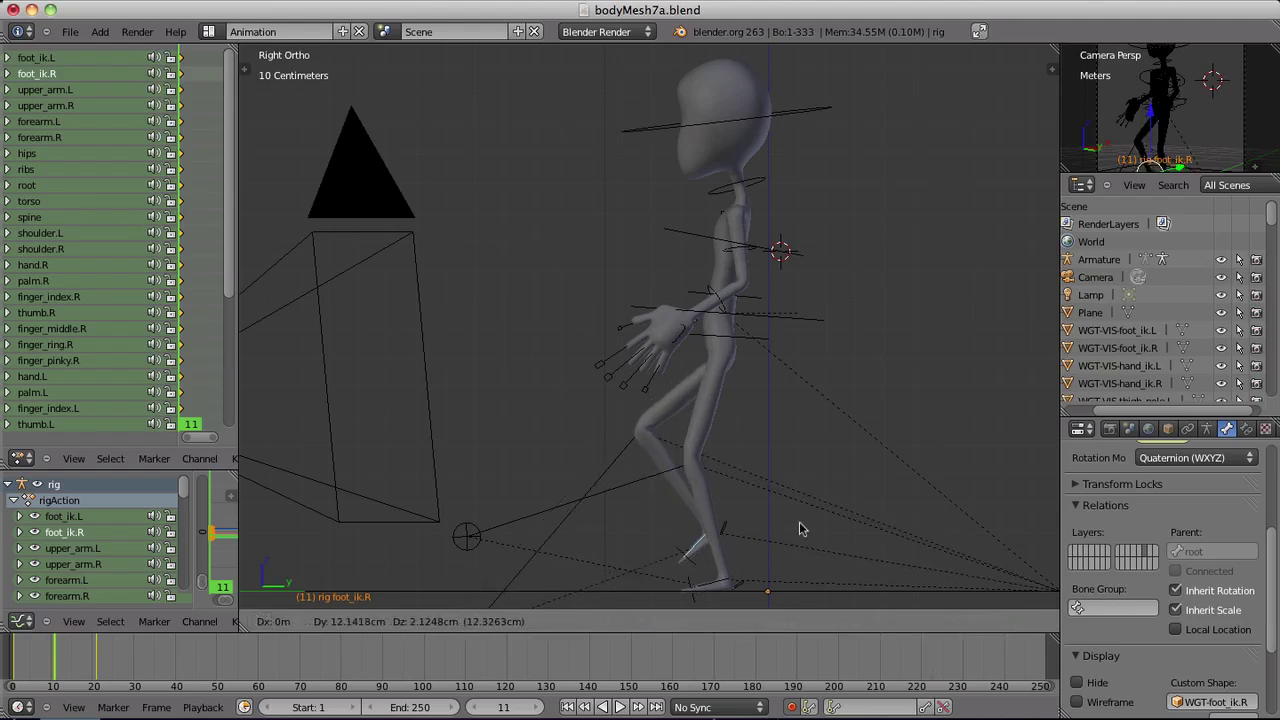
click(816, 535)
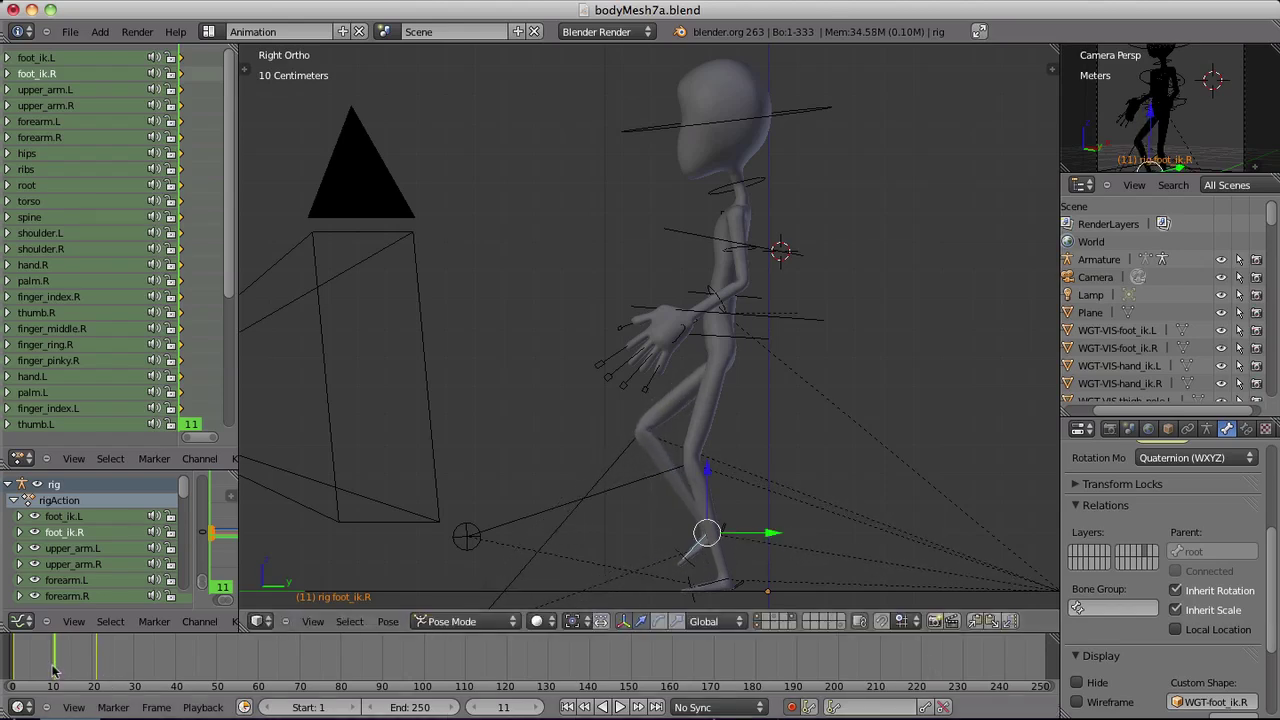
Step: Play back the animation from frame 1 to review the right foot's lift, and stop it
drag(56, 670, 12, 670)
key(alt+a)
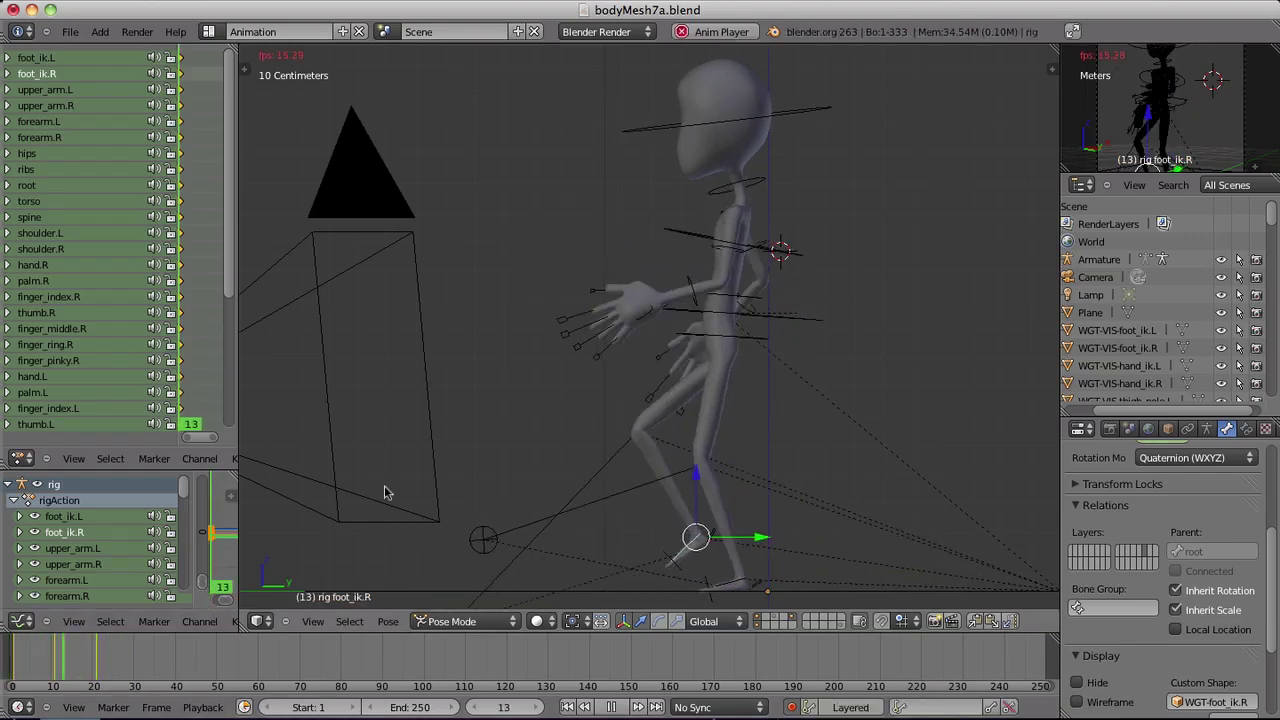
key(alt+a)
Step: Copy the whole rig's pose at frame 11 and paste it flipped at frame 31
click(56, 660)
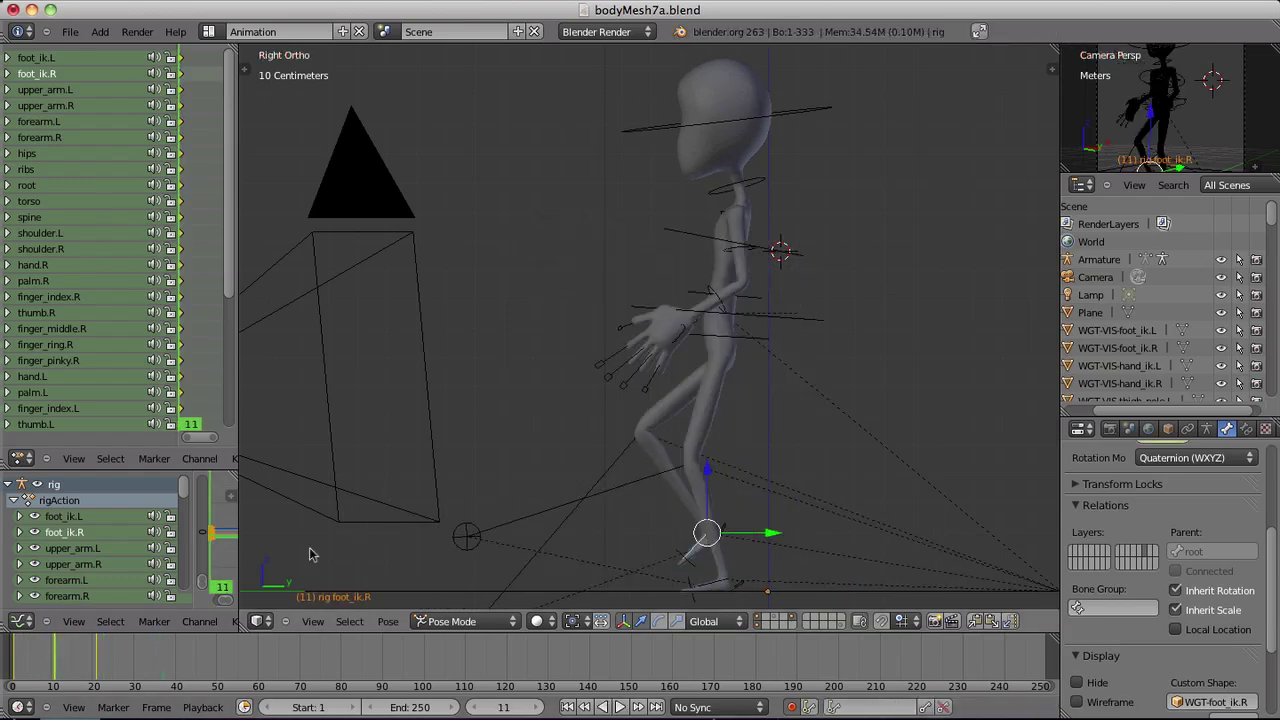
key(a)
key(a)
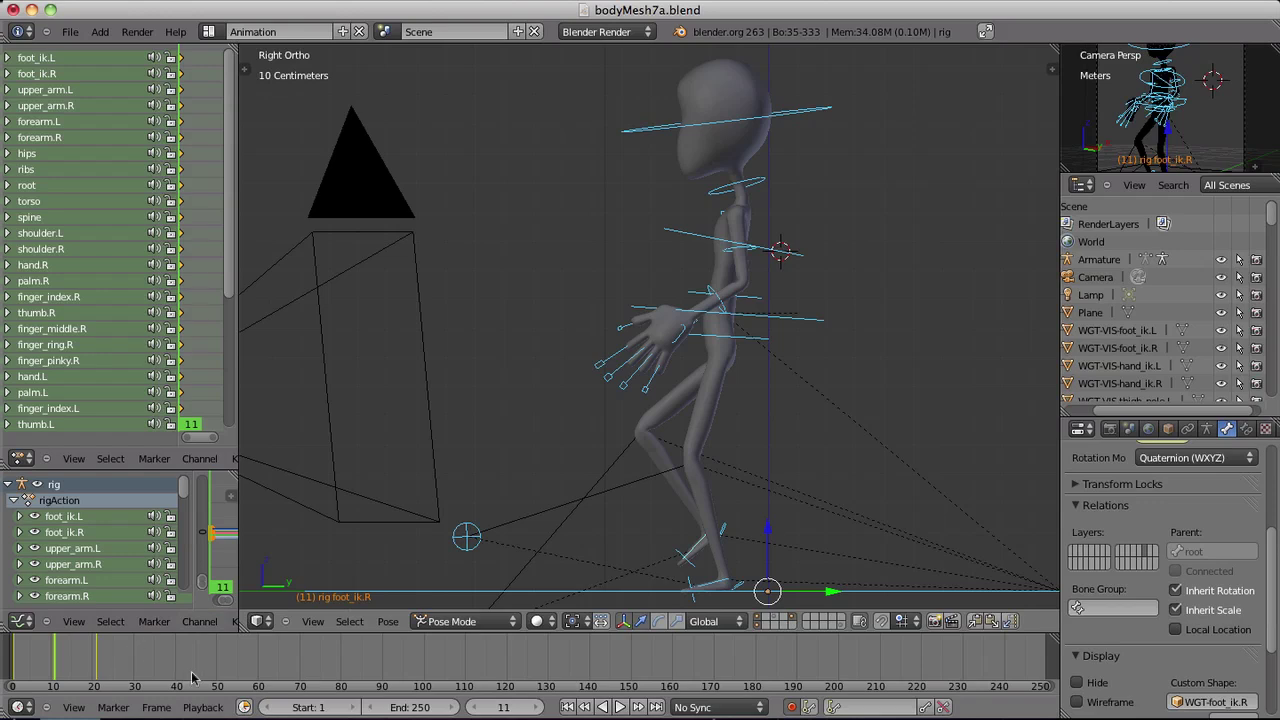
key(Up)
key(Up)
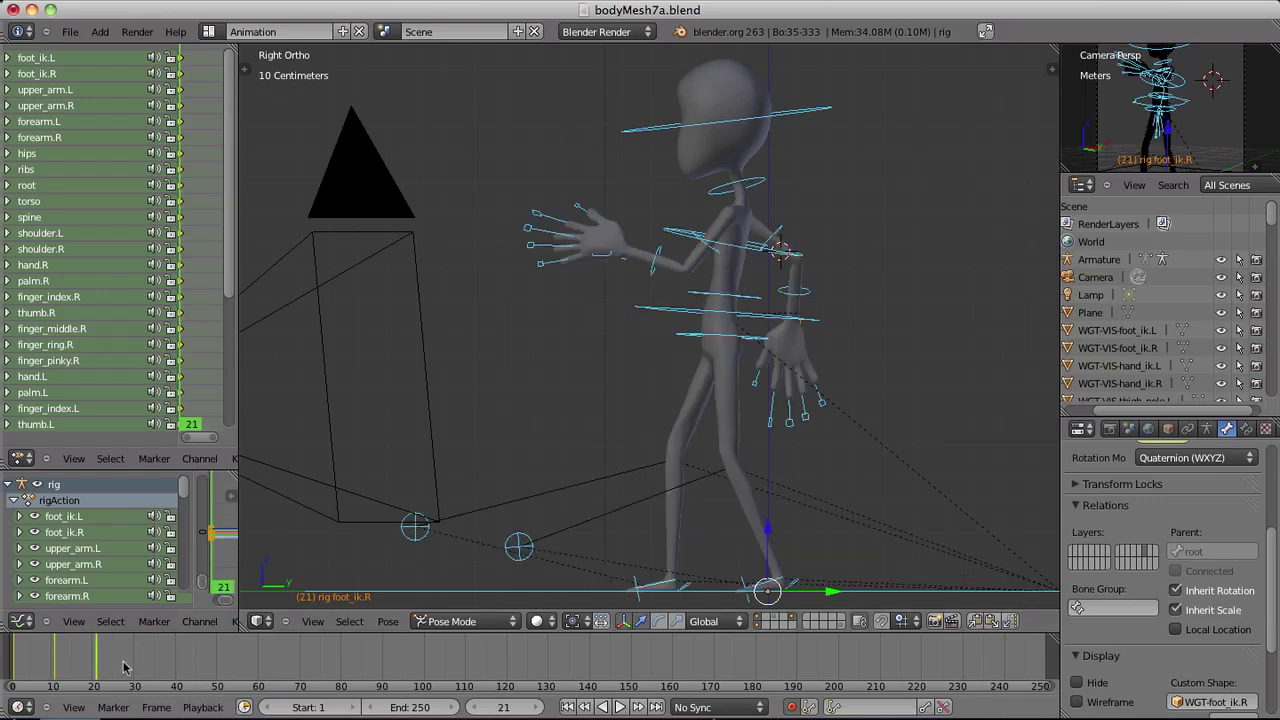
click(1010, 622)
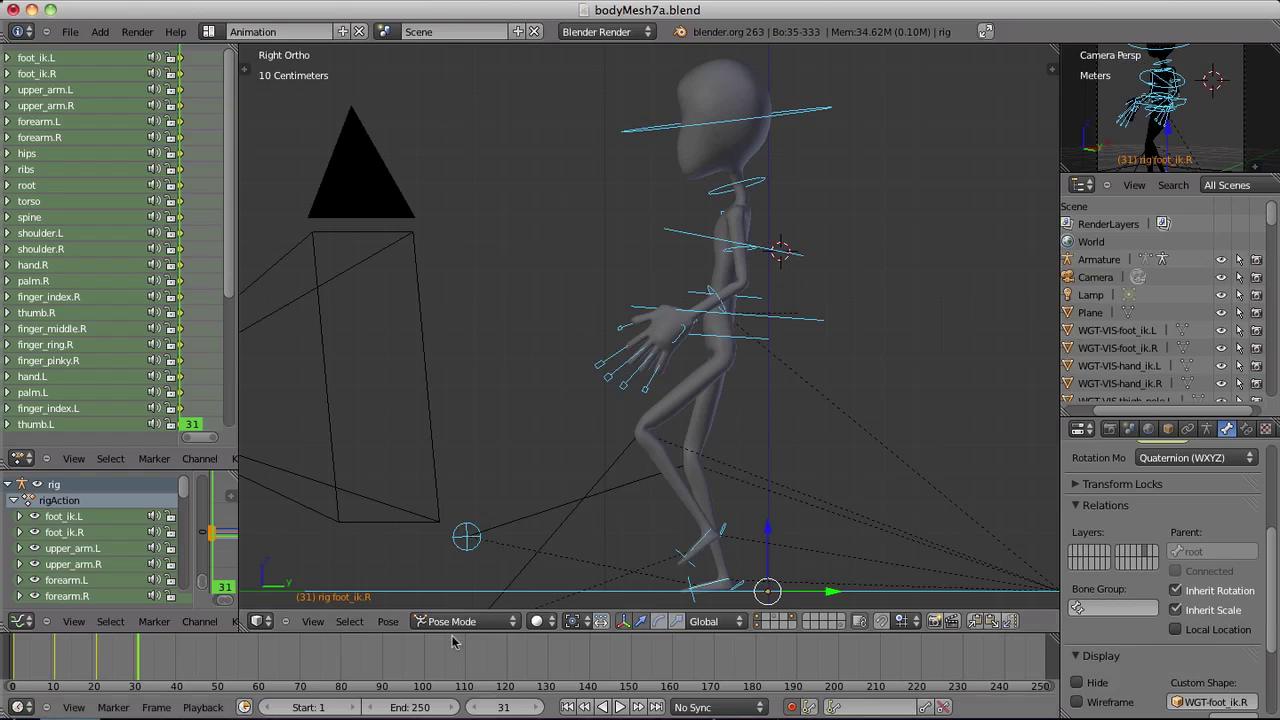
Step: Copy the whole rig's pose at frame 1 and paste it unflipped at frame 41
click(52, 660)
drag(35, 660, 13, 660)
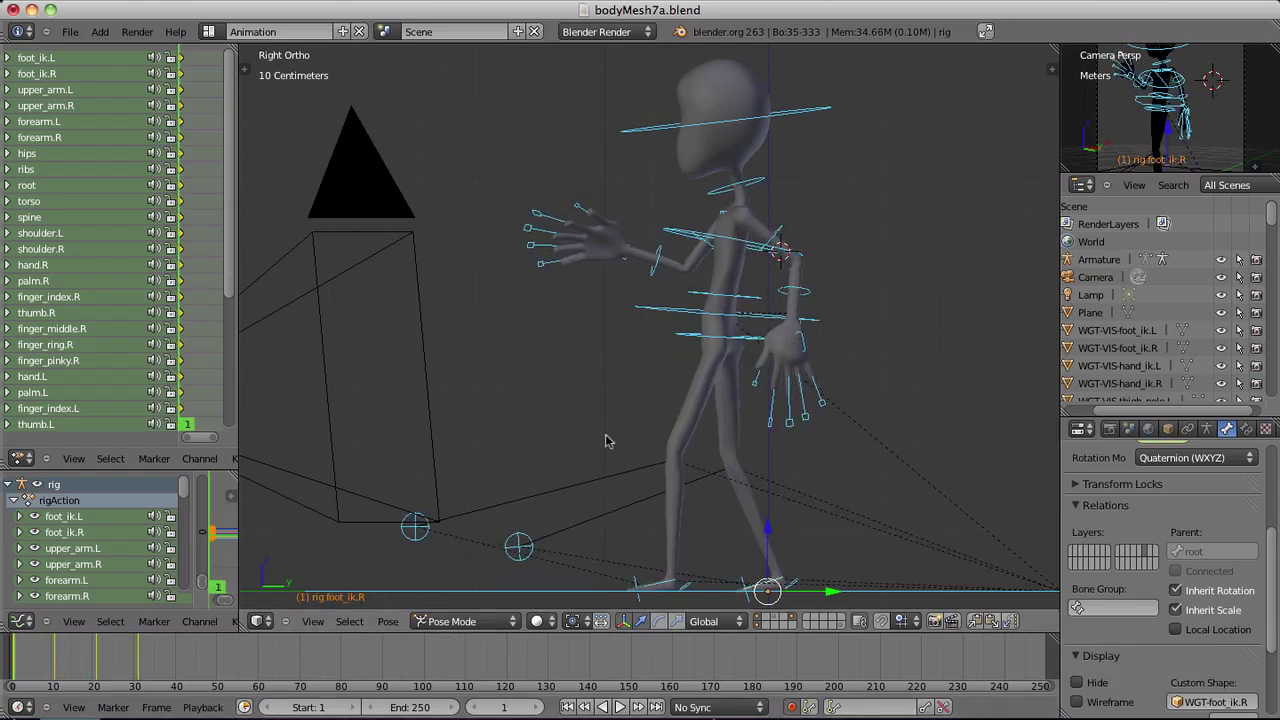
key(alt+a)
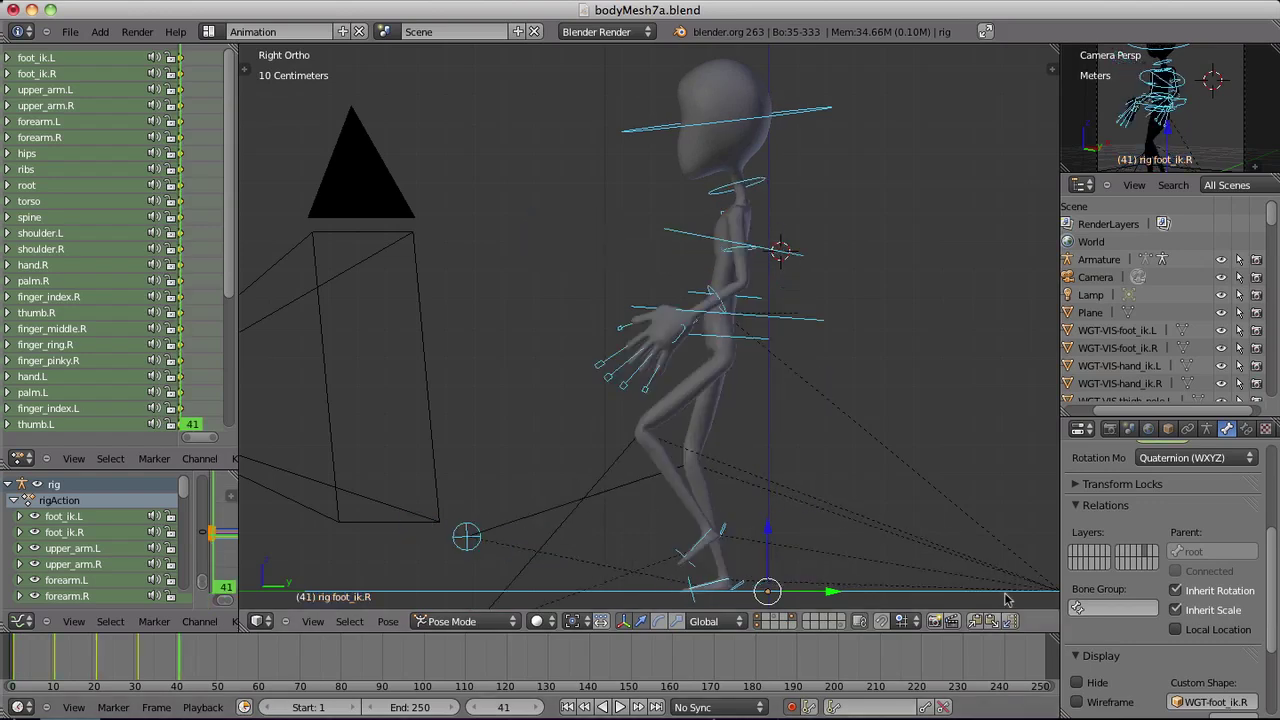
click(996, 624)
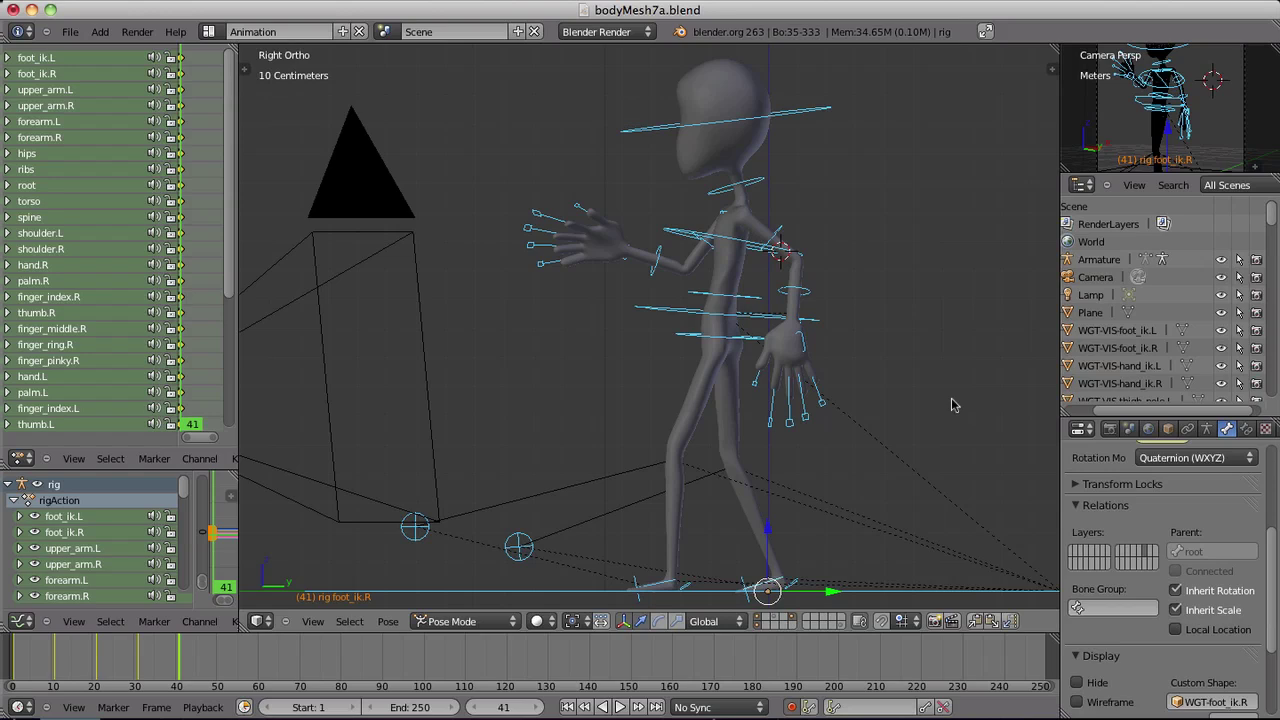
Step: Set the animation's end frame to 40, play the looping walk from the start, and stop it
click(423, 708)
text(40)
key(Return)
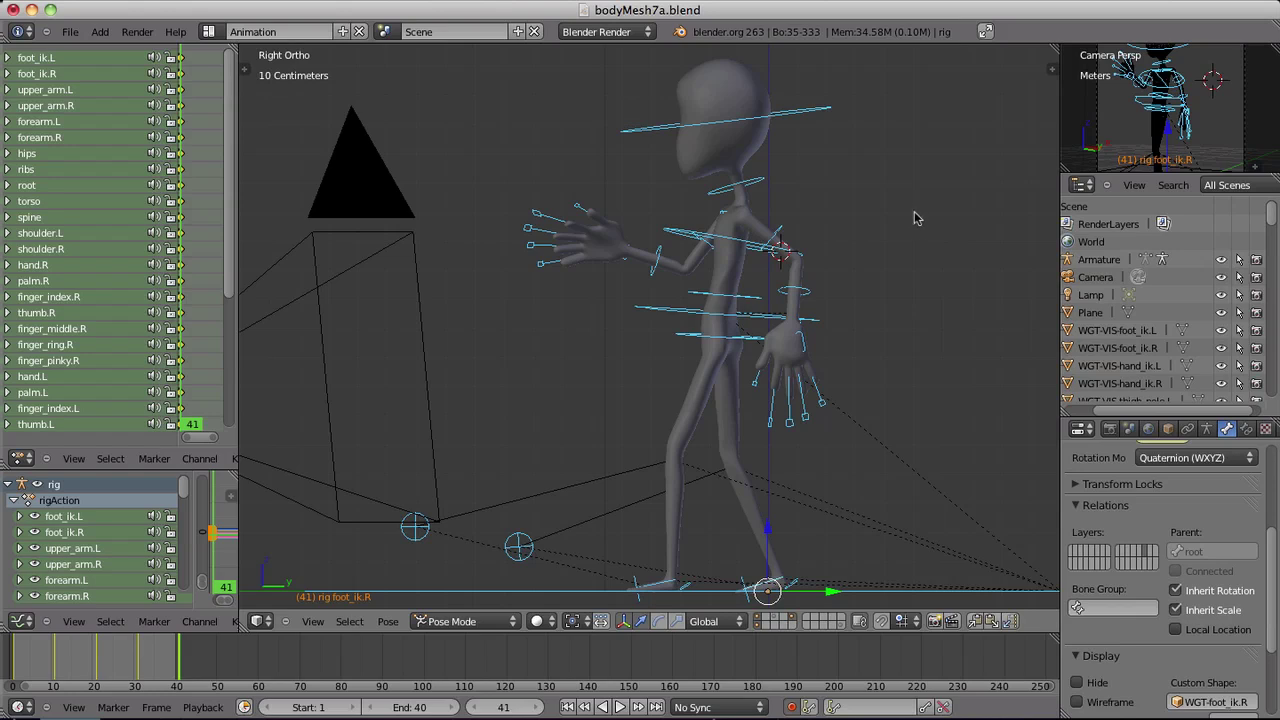
click(568, 708)
click(620, 707)
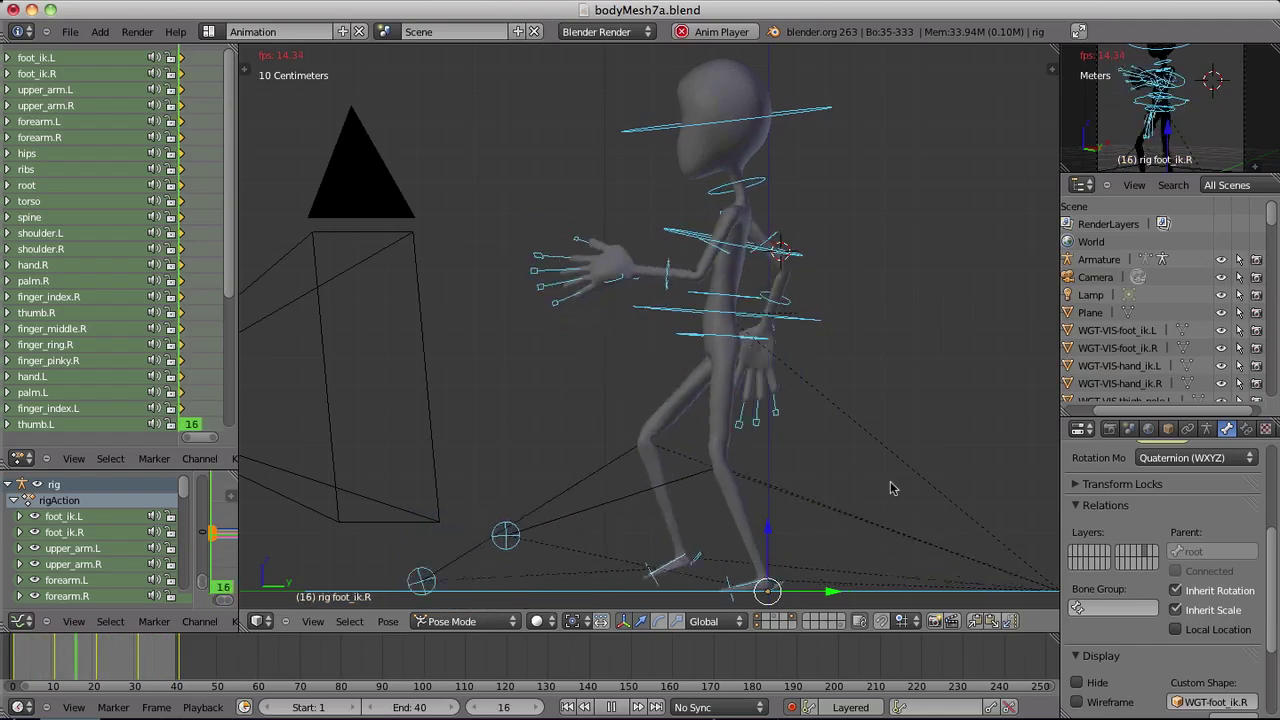
key(Escape)
Step: At frame 4, rotate the right foot roll control about -35 degrees and also rotate the left foot roll control
drag(72, 664, 26, 664)
right_click(792, 576)
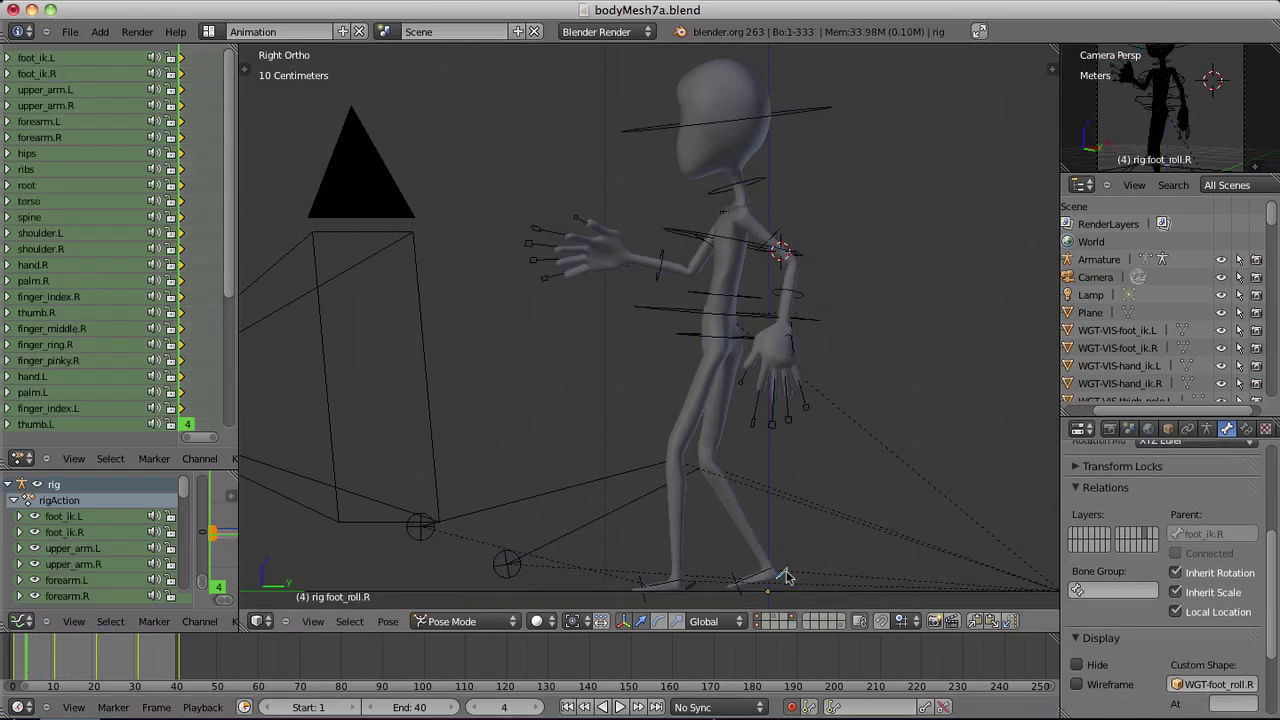
key(r)
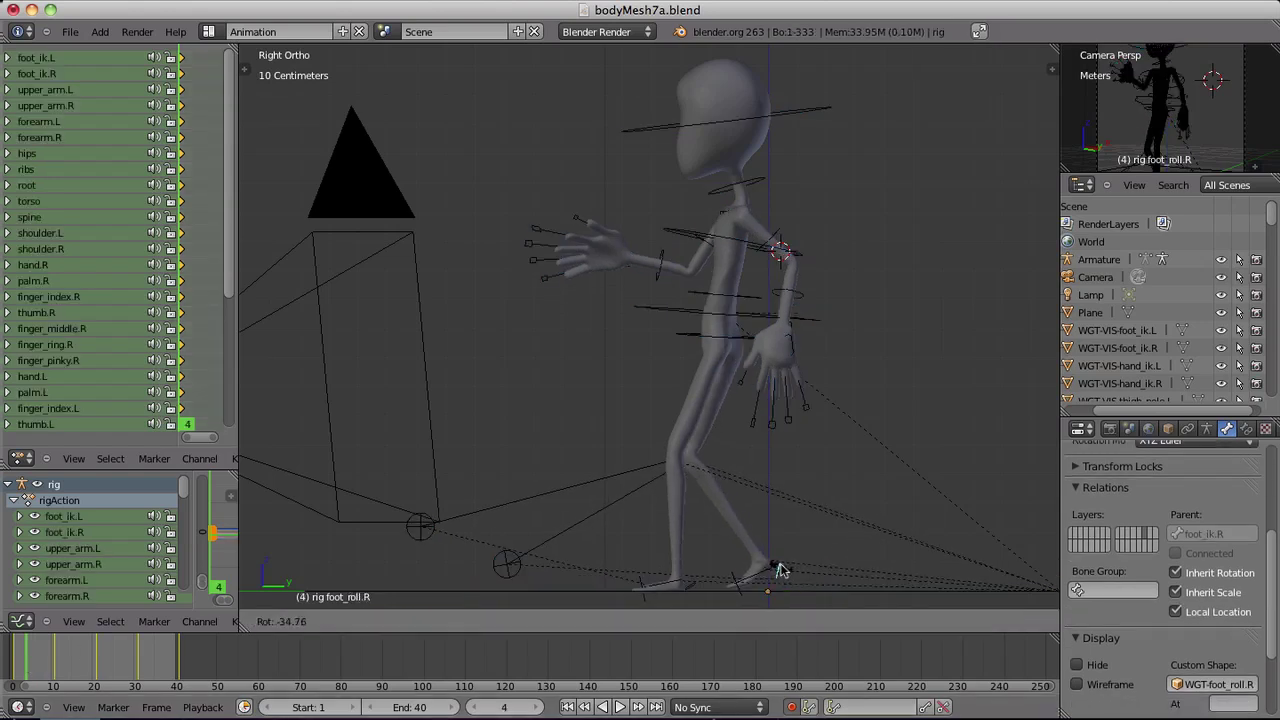
click(782, 571)
right_click(690, 588)
key(r)
click(692, 588)
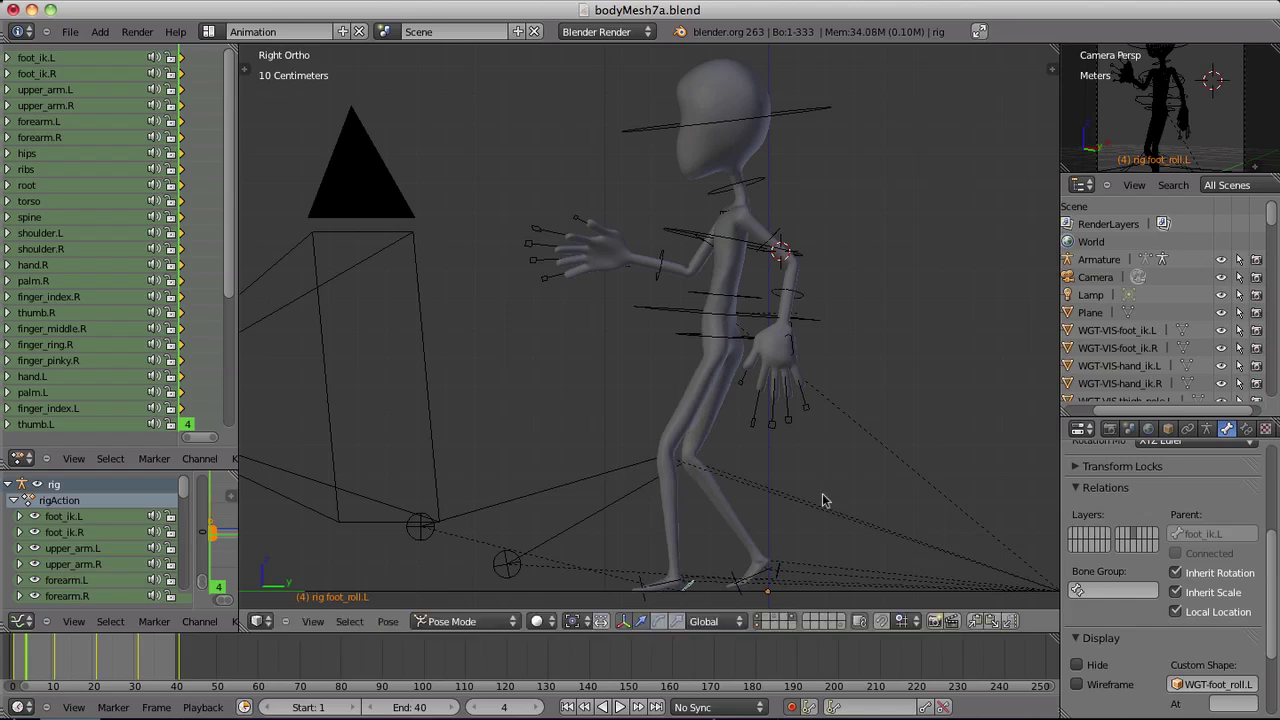
Step: Lower the torso control at frame 4 so the body sinks and the knees bend more
right_click(726, 339)
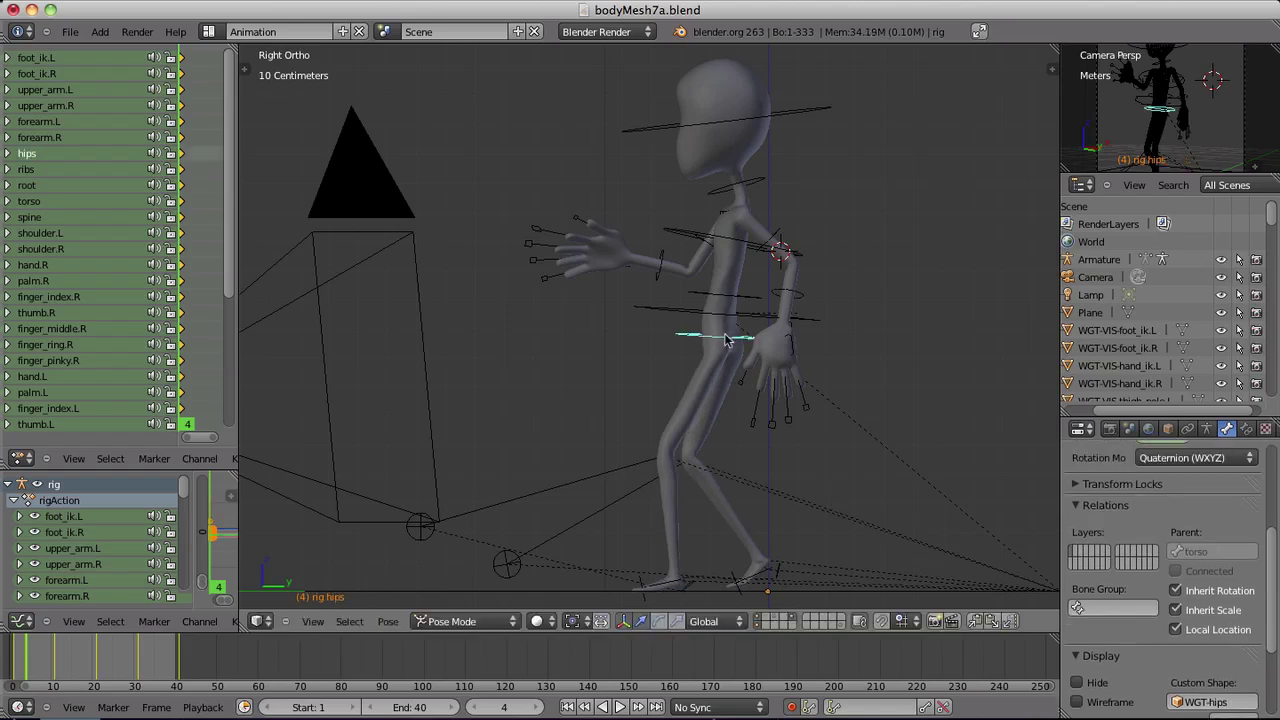
key(g)
right_click(733, 332)
right_click(732, 322)
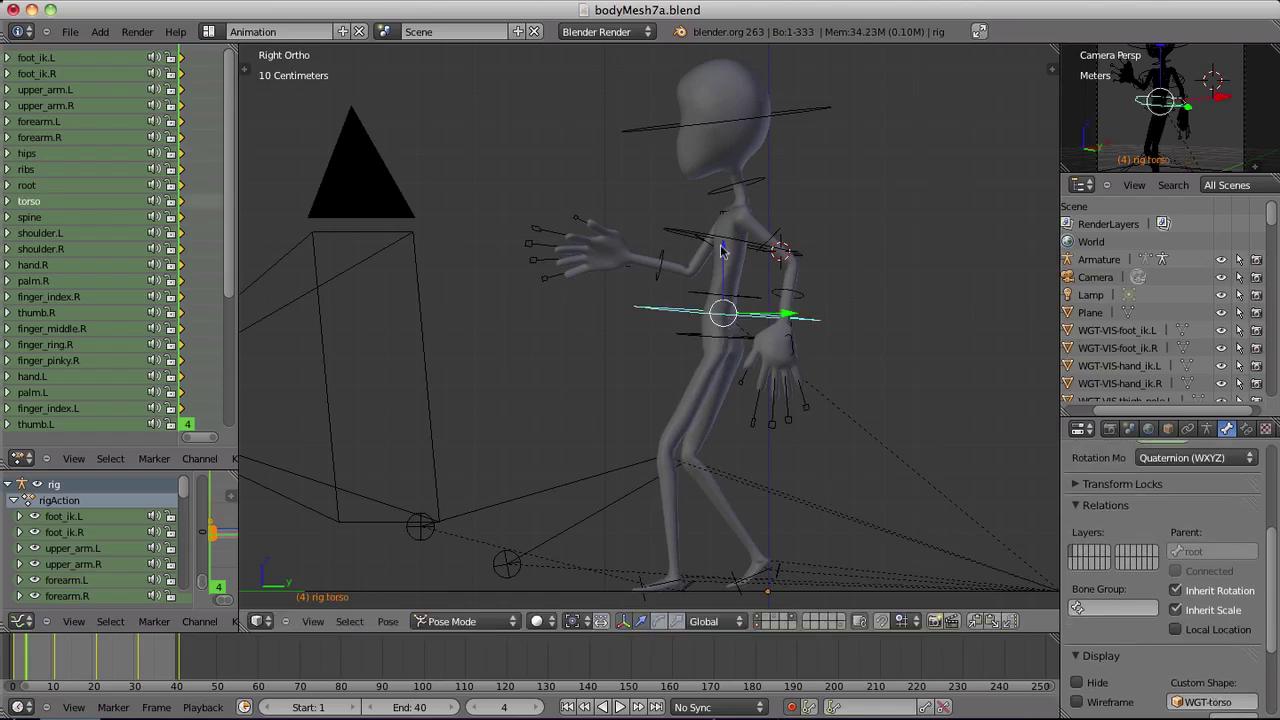
key(g)
right_click(724, 265)
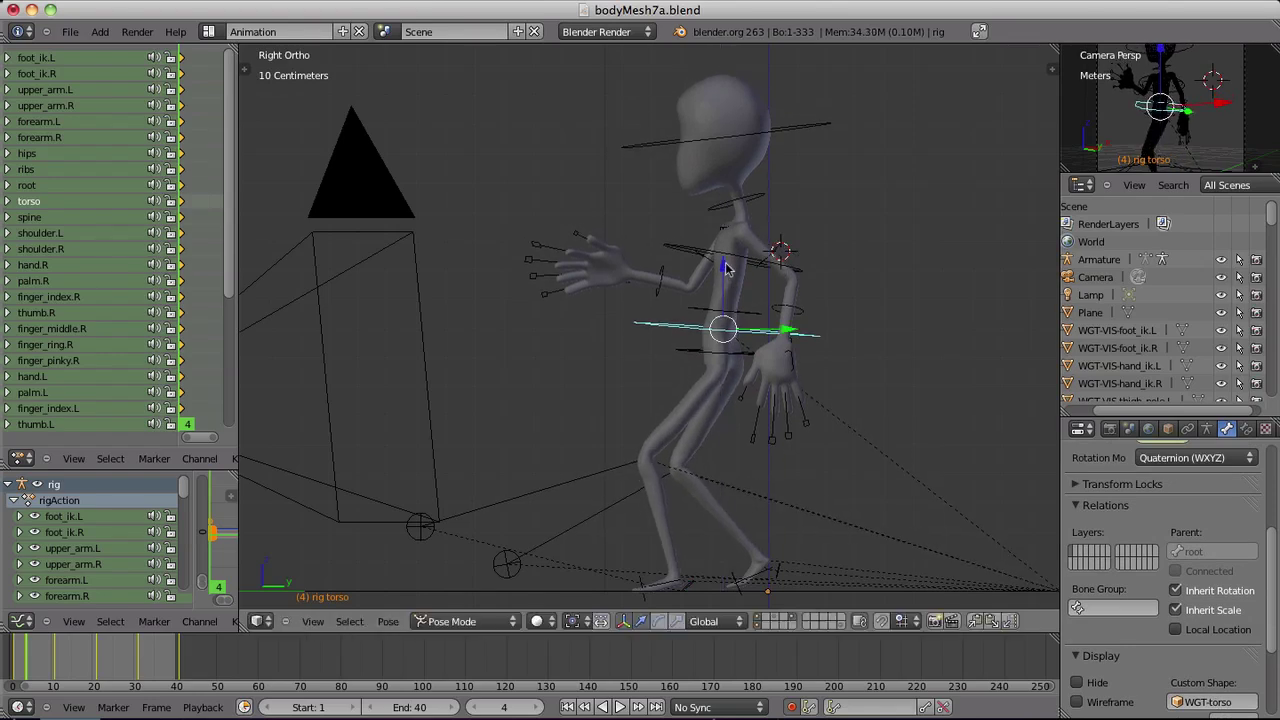
Step: Copy the whole rig's pose at frame 4 and paste it flipped at frame 24
key(a)
key(a)
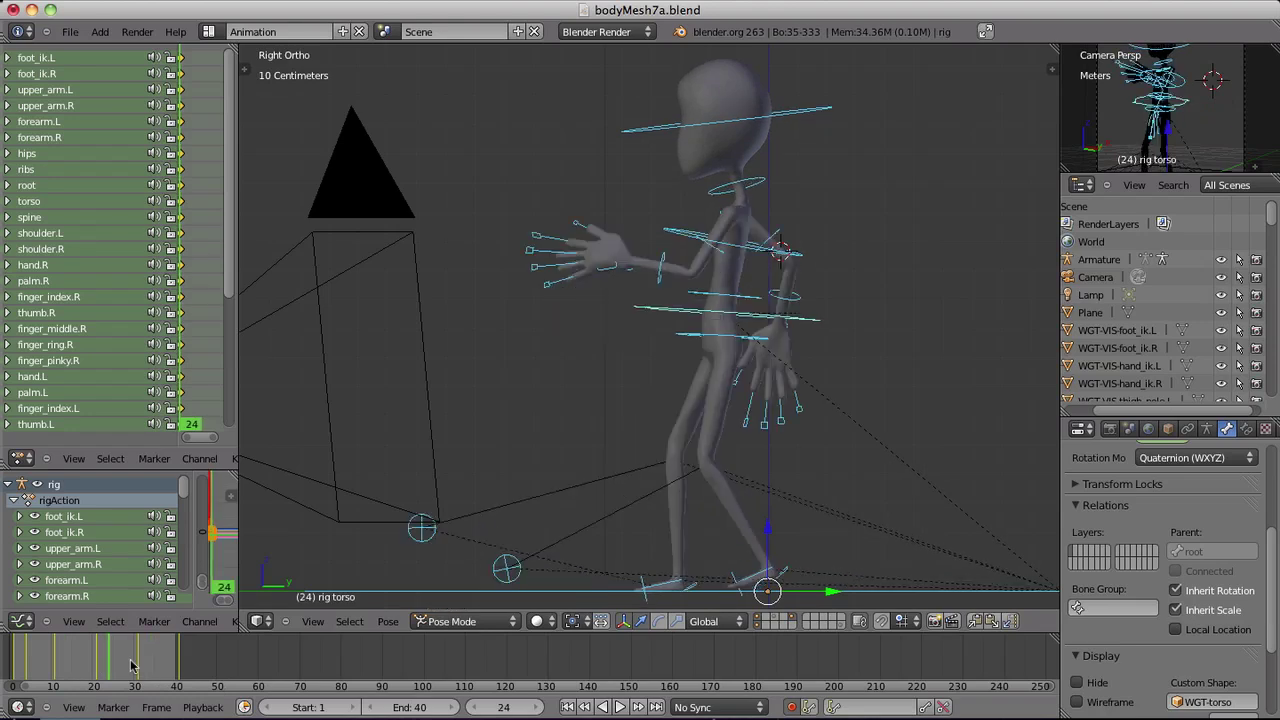
click(1008, 622)
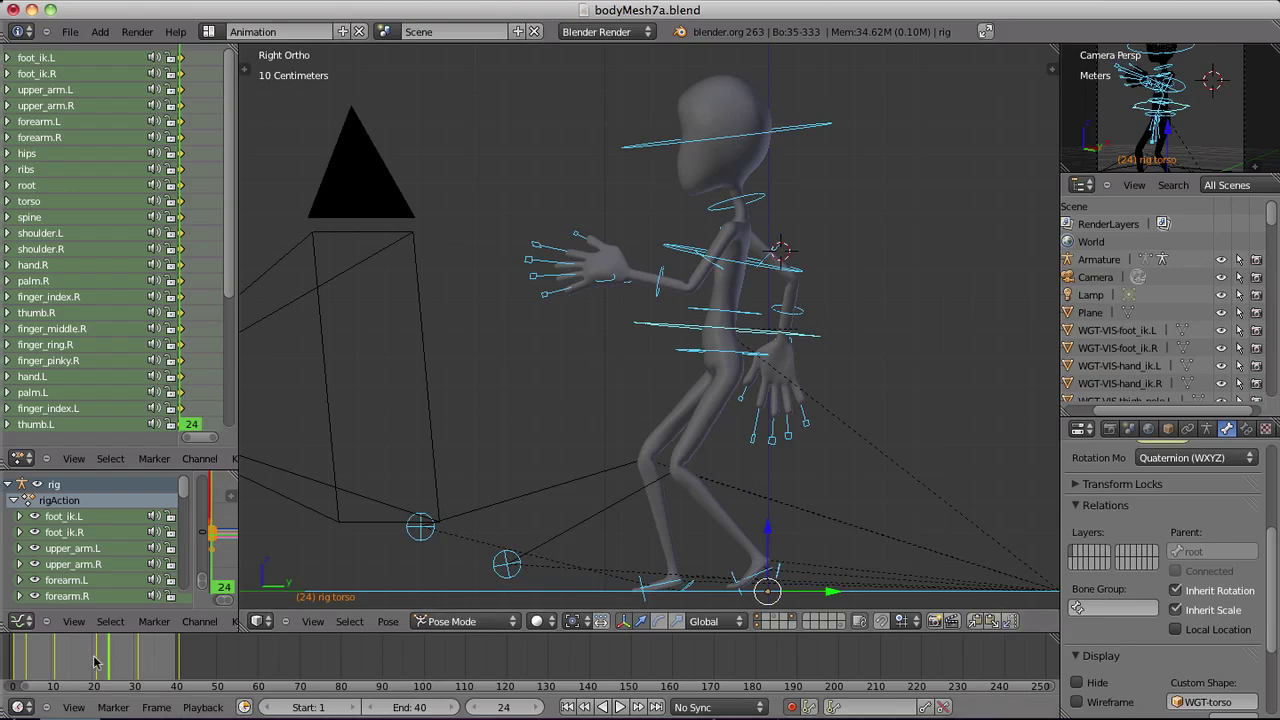
Step: Play the walk from the start, check it from the side and the front, and stop it
drag(95, 662, 12, 662)
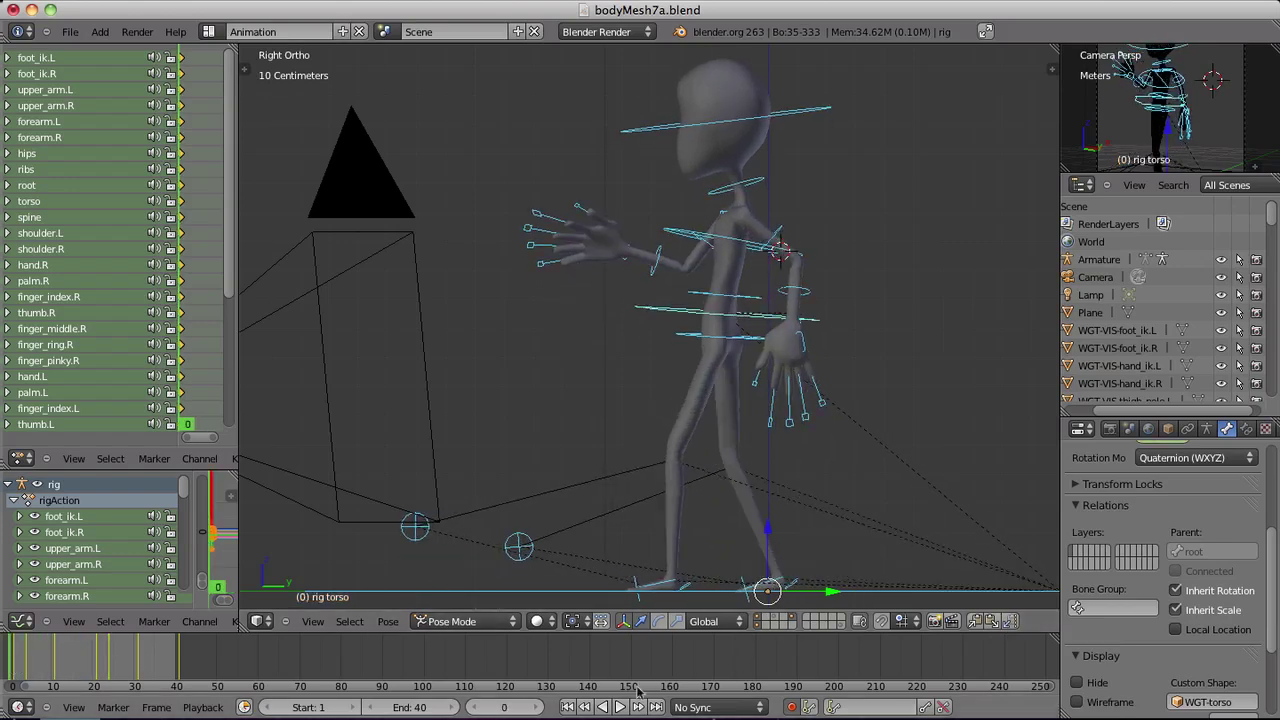
key(alt+a)
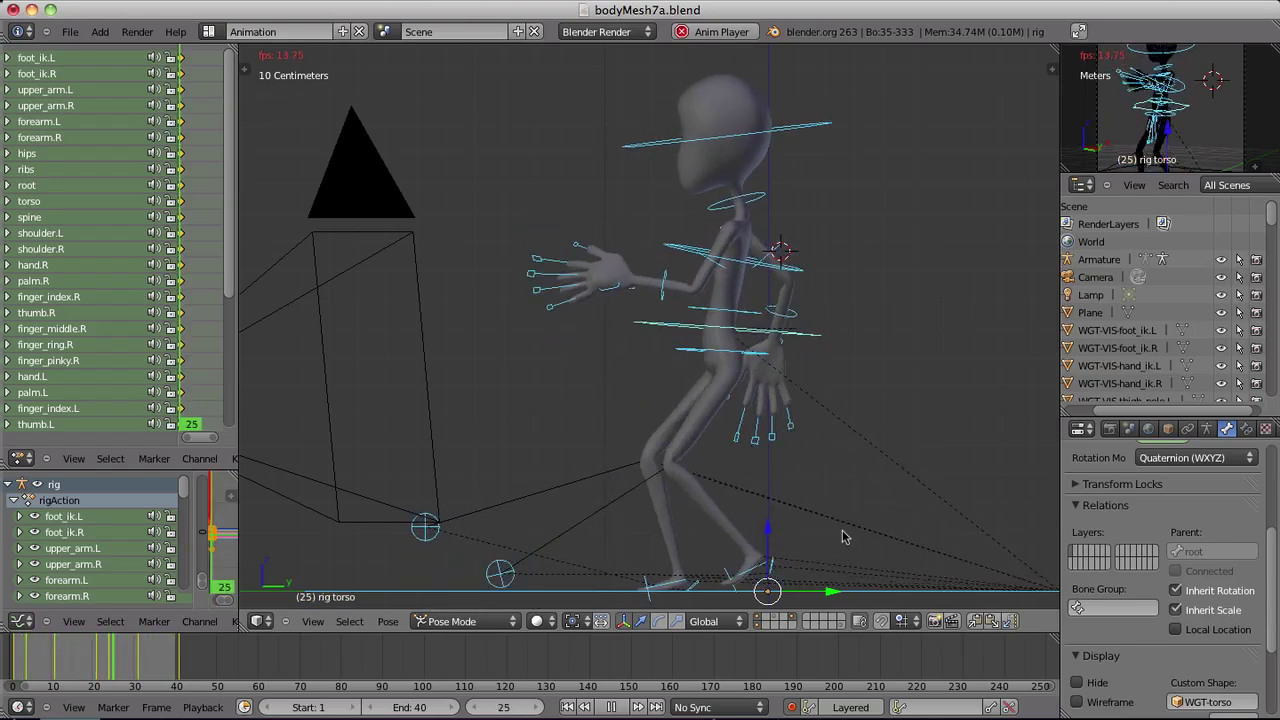
middle_drag(842, 537, 929, 340)
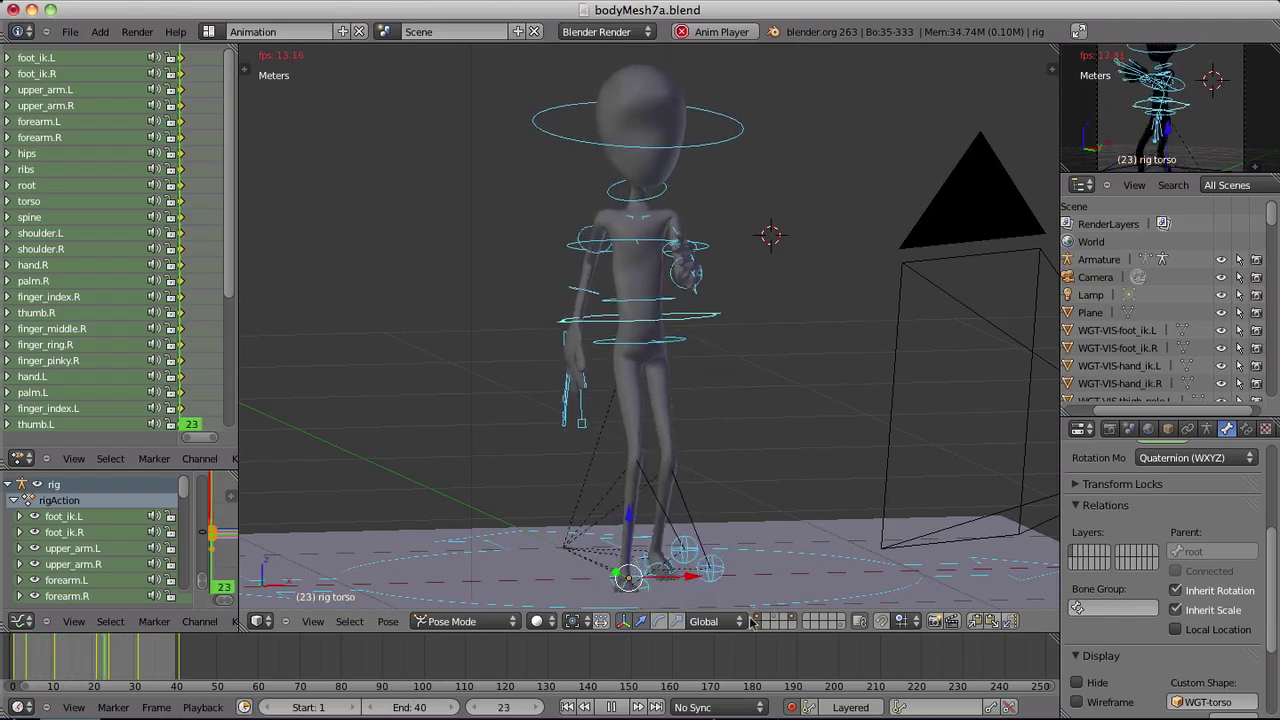
click(614, 708)
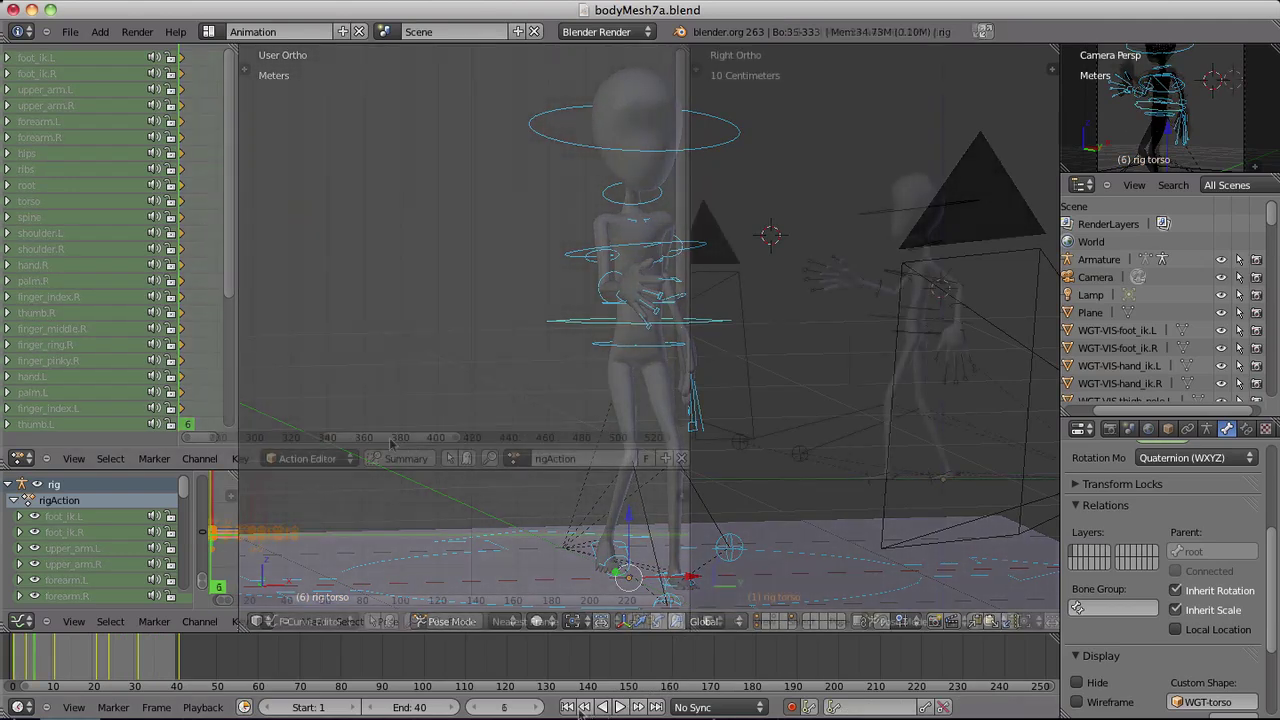
Step: Scale all keyframes in the Action Editor closer together from frame 1, bringing the last pose to frame 26
scroll(385, 440, down, 3)
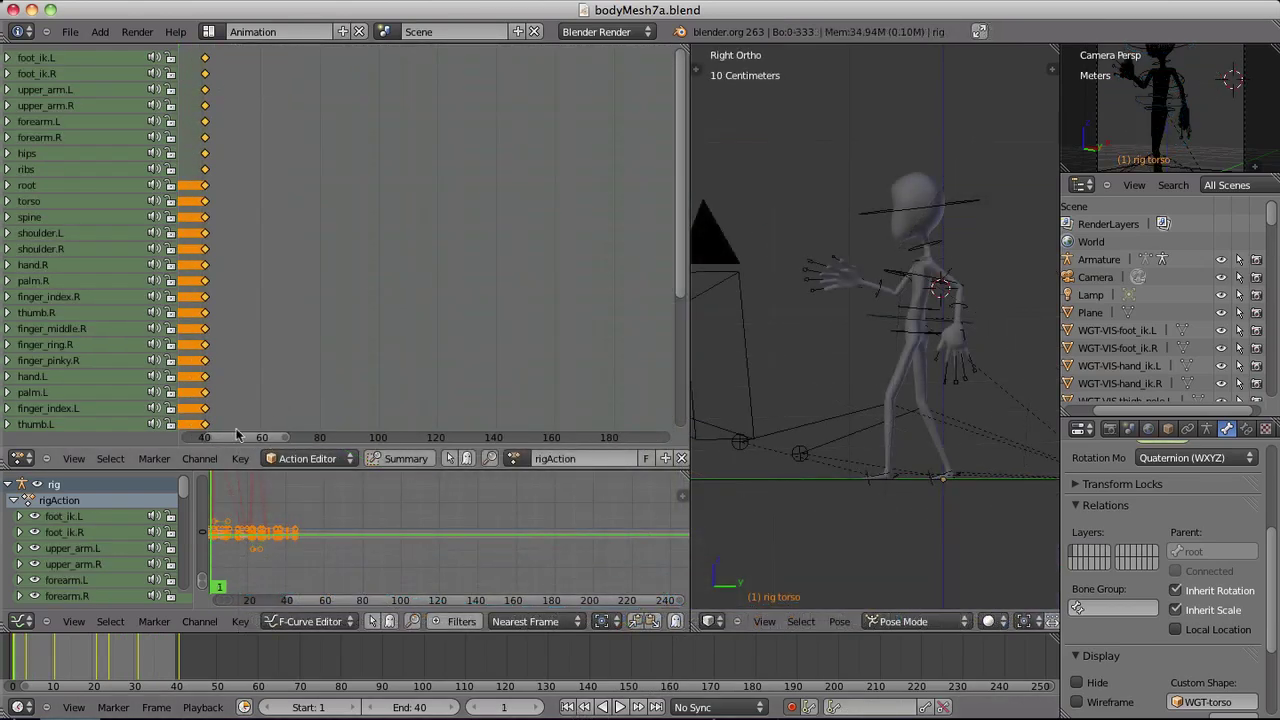
scroll(343, 371, up, 4)
ctrl+scroll(343, 371, up, 3)
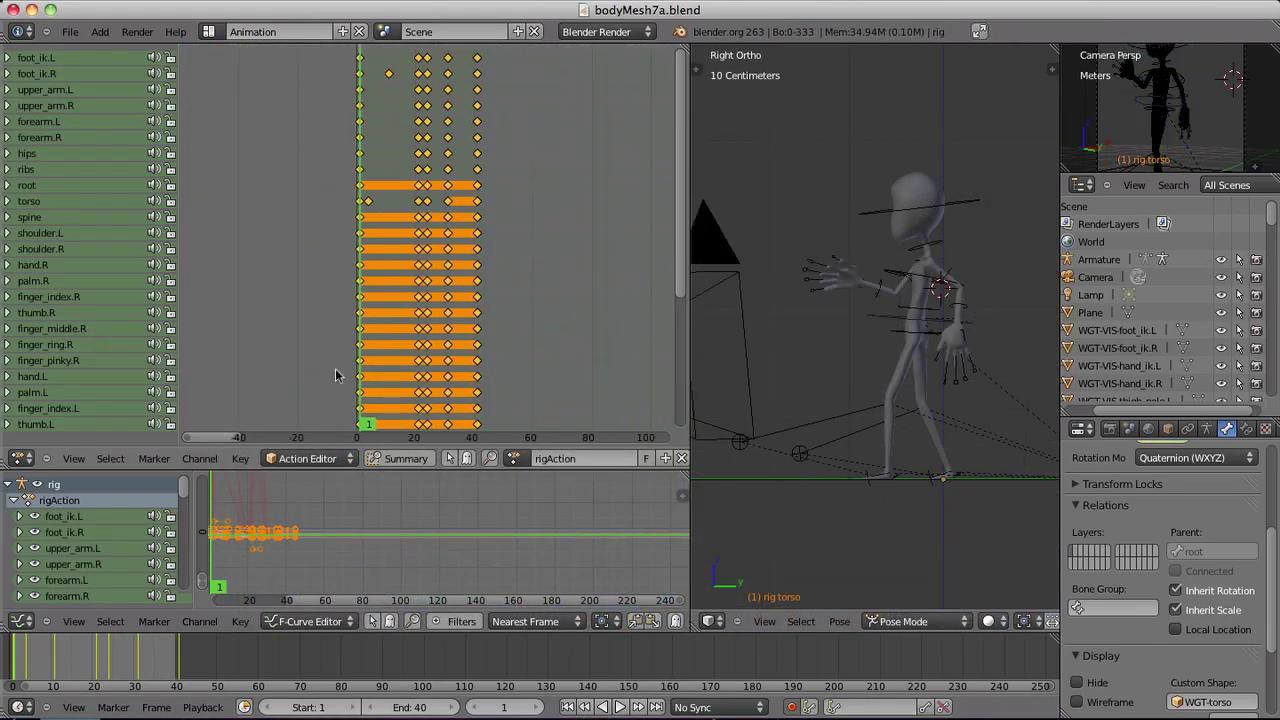
scroll(346, 371, up, 4)
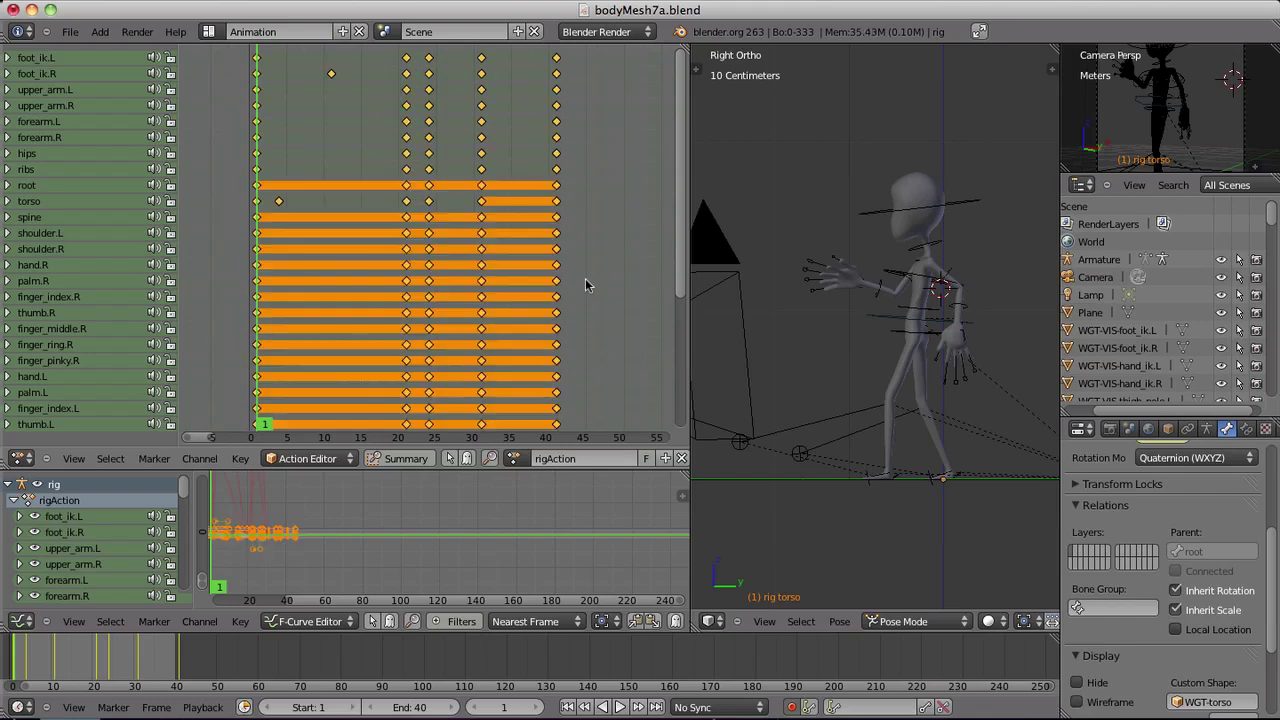
key(s)
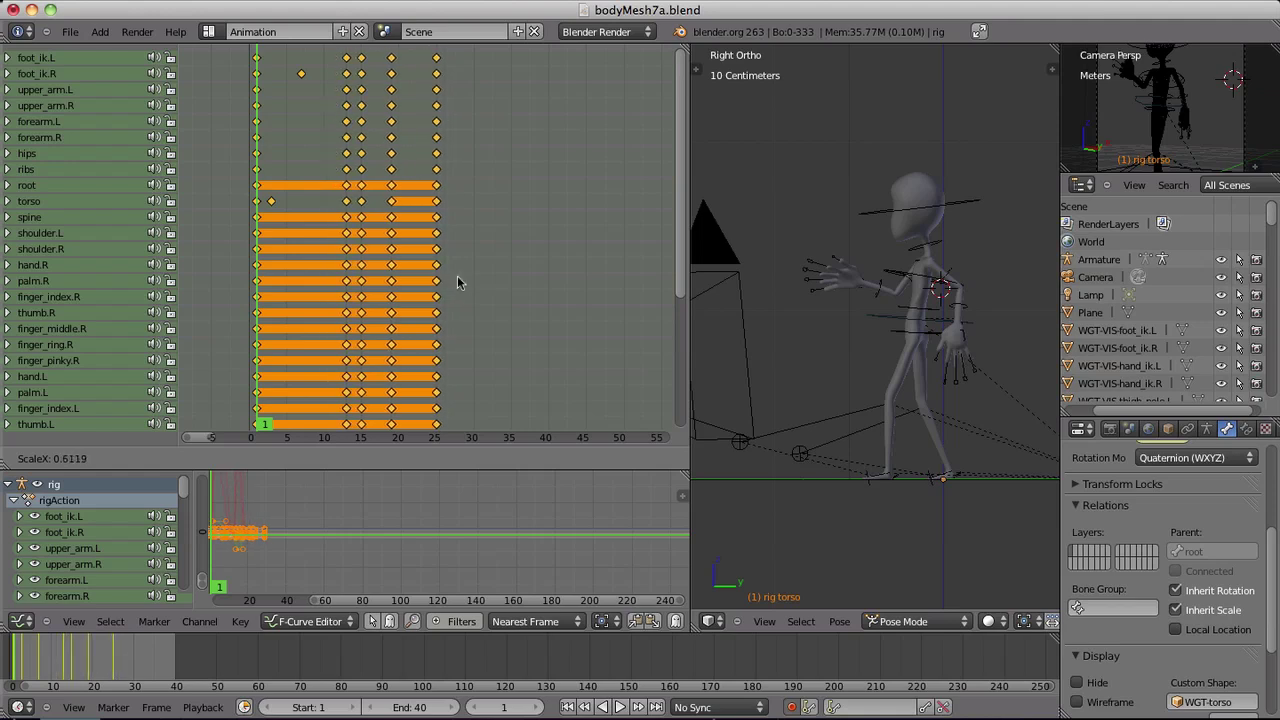
click(493, 301)
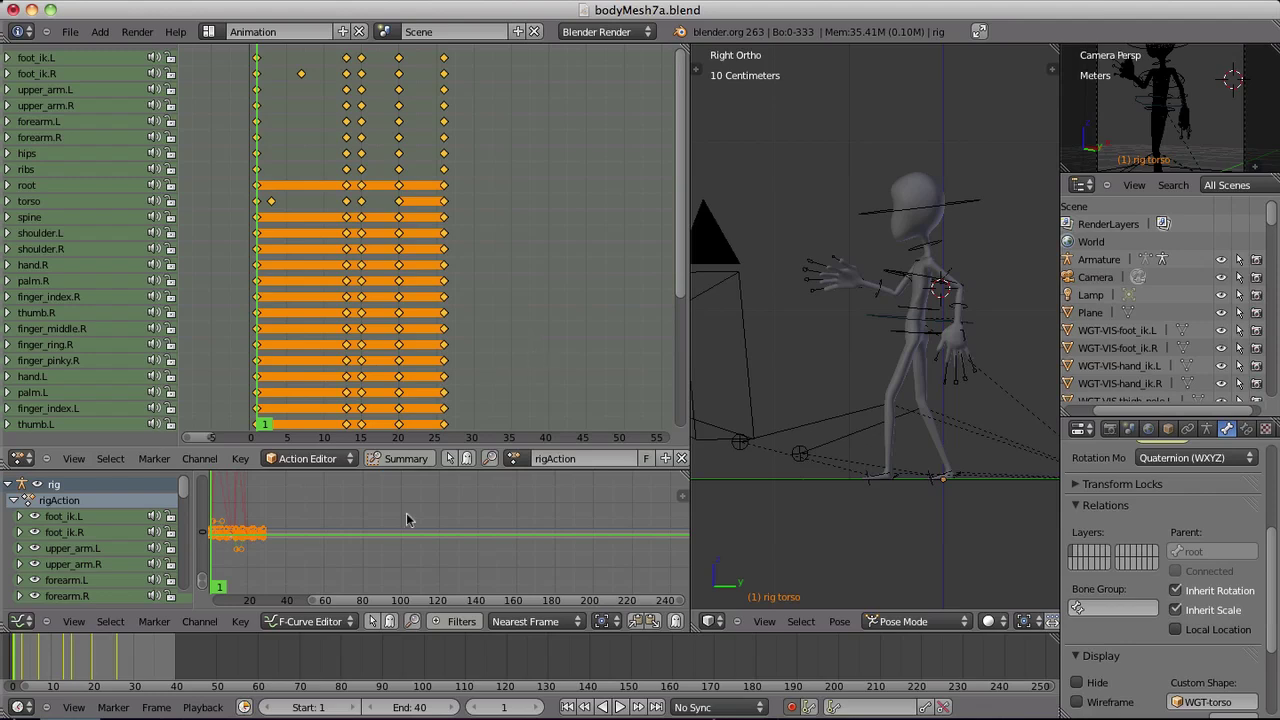
Step: Set the animation's end frame to 25, then play the faster walk cycle and stop it
click(424, 708)
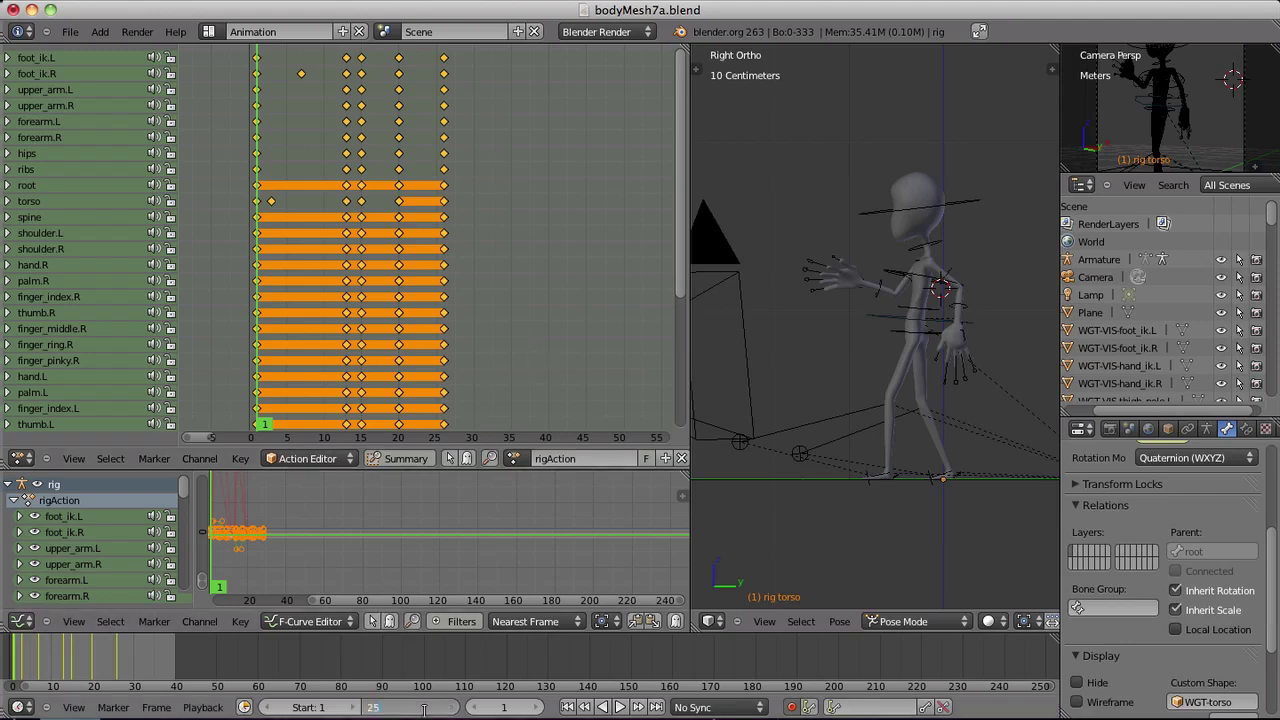
key(Return)
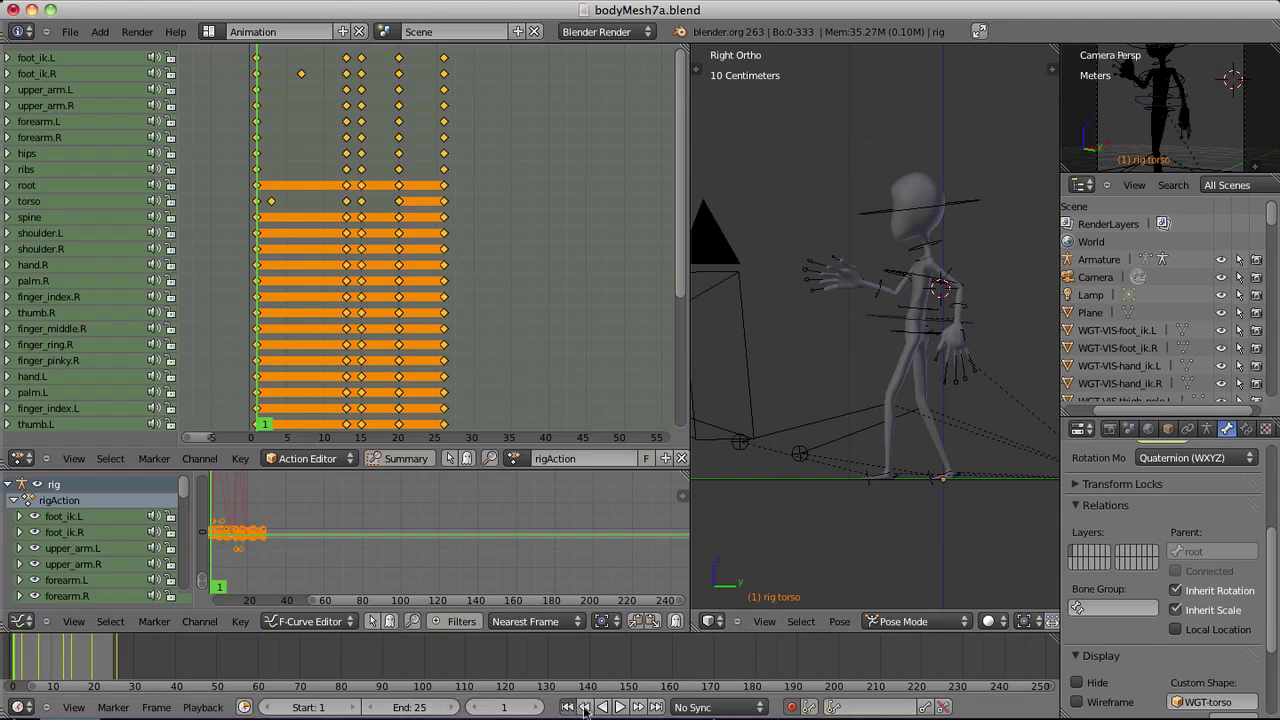
click(619, 707)
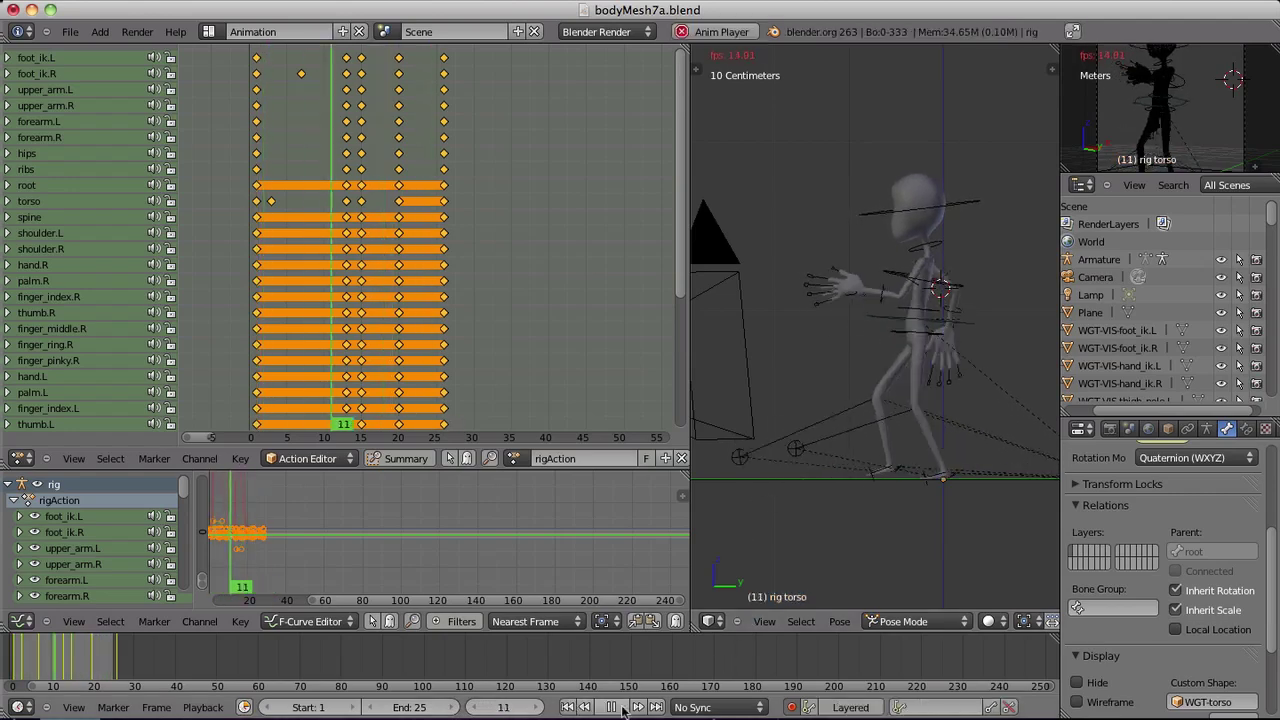
click(611, 707)
Step: Widen the 3D view and try moving the whole rig along the Y axis and back with its root control
drag(690, 457, 407, 453)
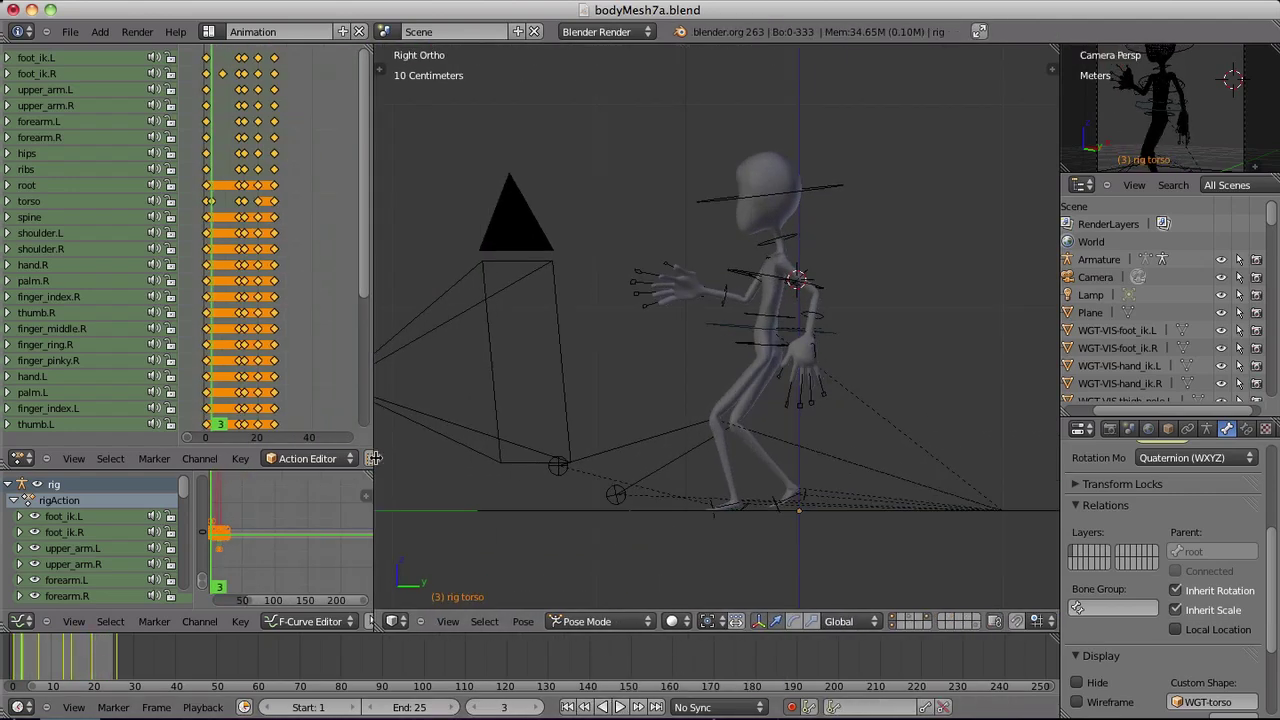
middle_drag(407, 453, 778, 447)
scroll(778, 447, down, 4)
right_click(790, 363)
key(g)
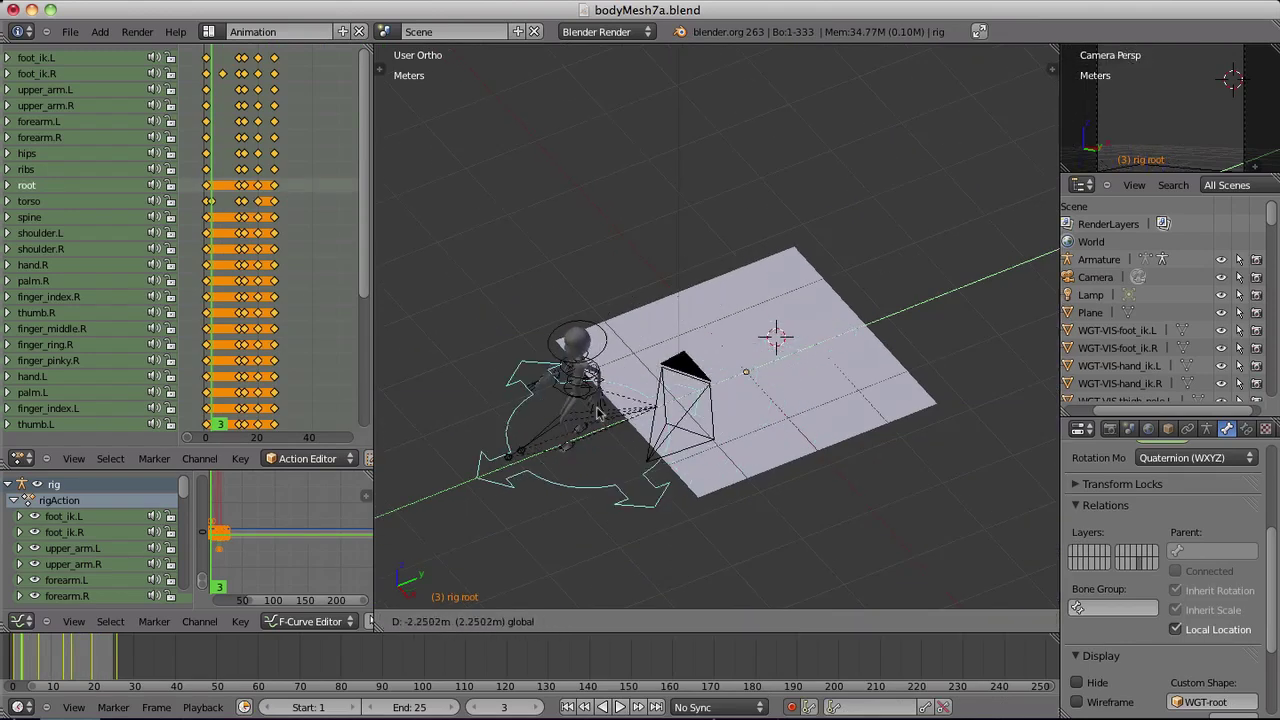
click(591, 416)
key(g)
key(y)
click(703, 422)
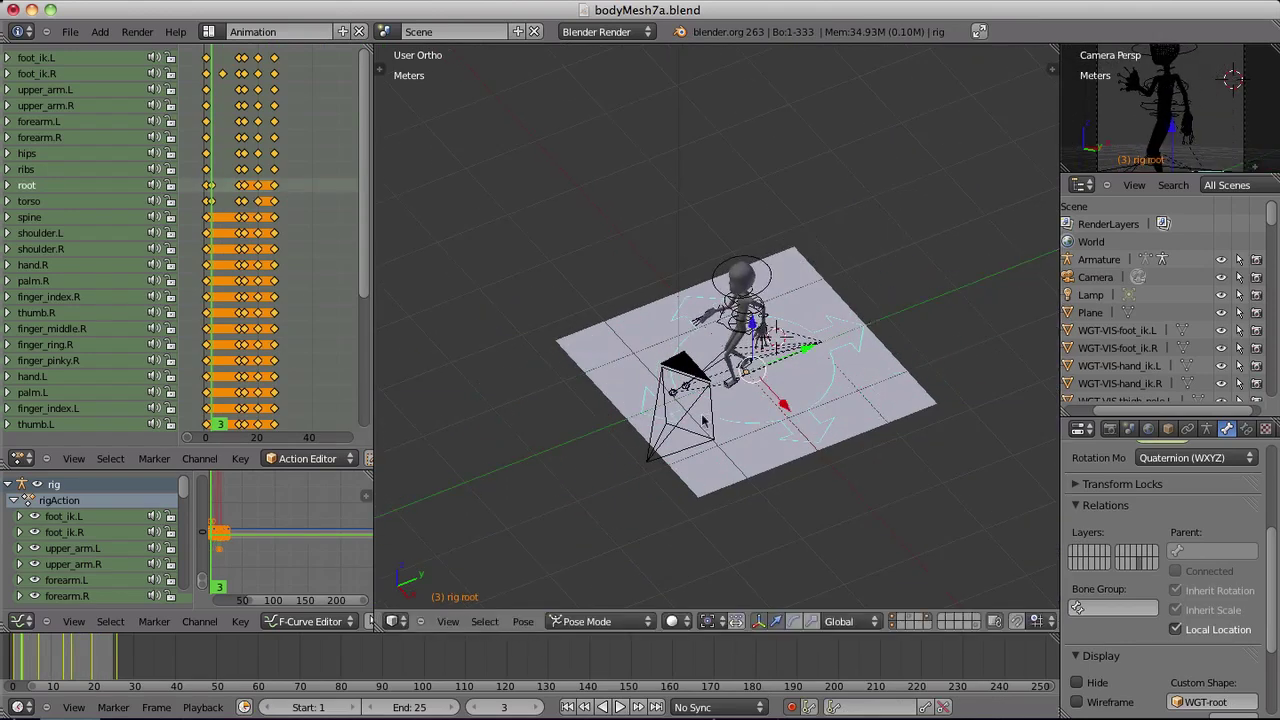
Step: Switch to Object Mode and move the whole rig along the Y axis to the plane's edge farthest from the camera
key(Tab)
click(600, 621)
click(592, 598)
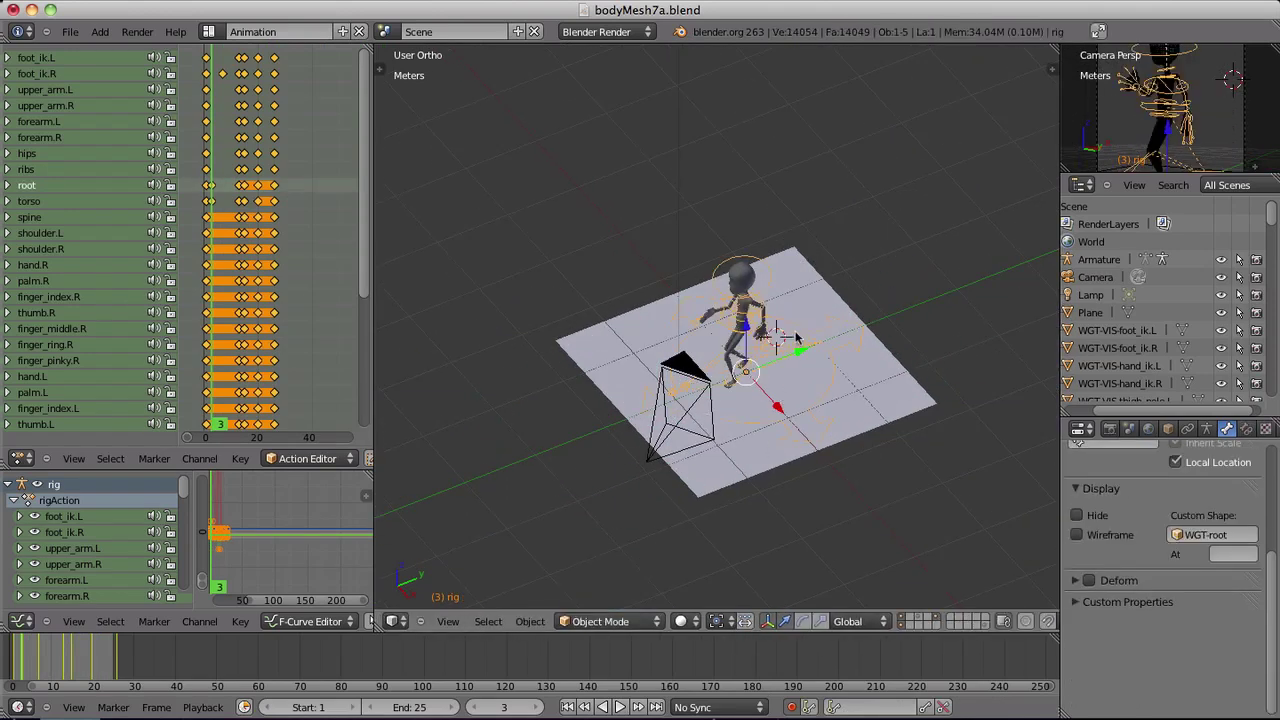
right_click(812, 346)
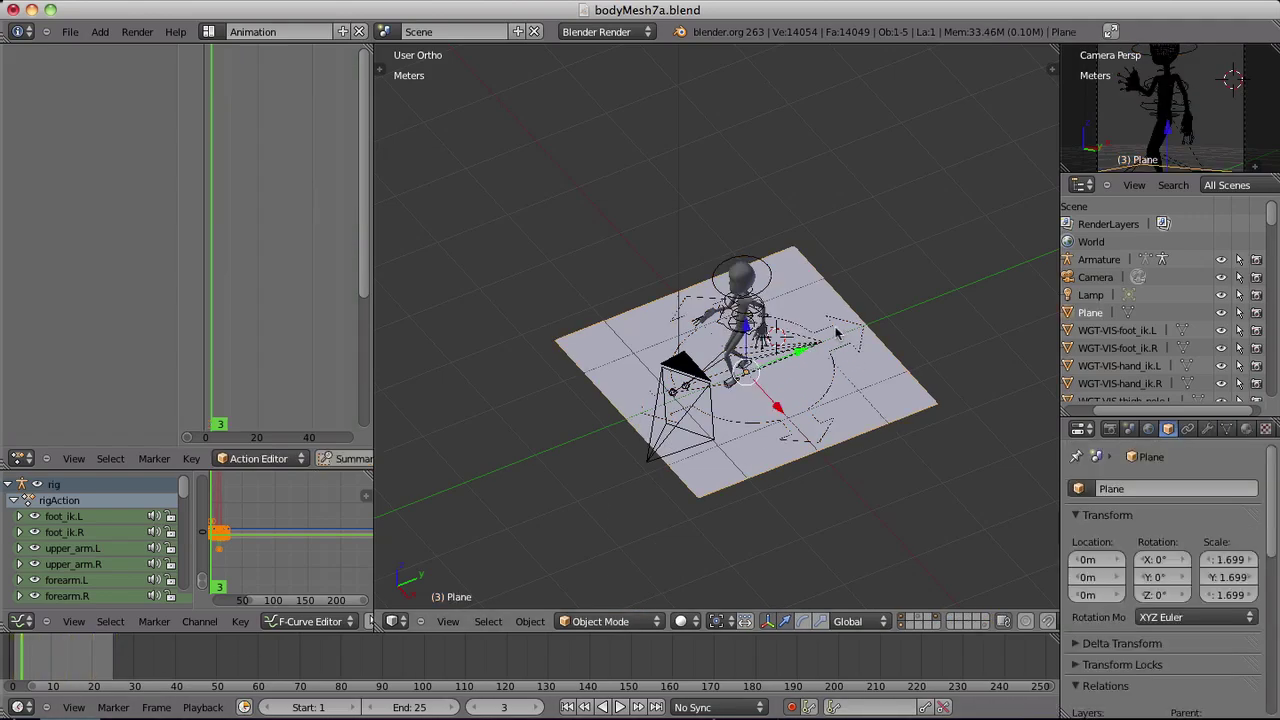
right_click(771, 352)
key(g)
key(y)
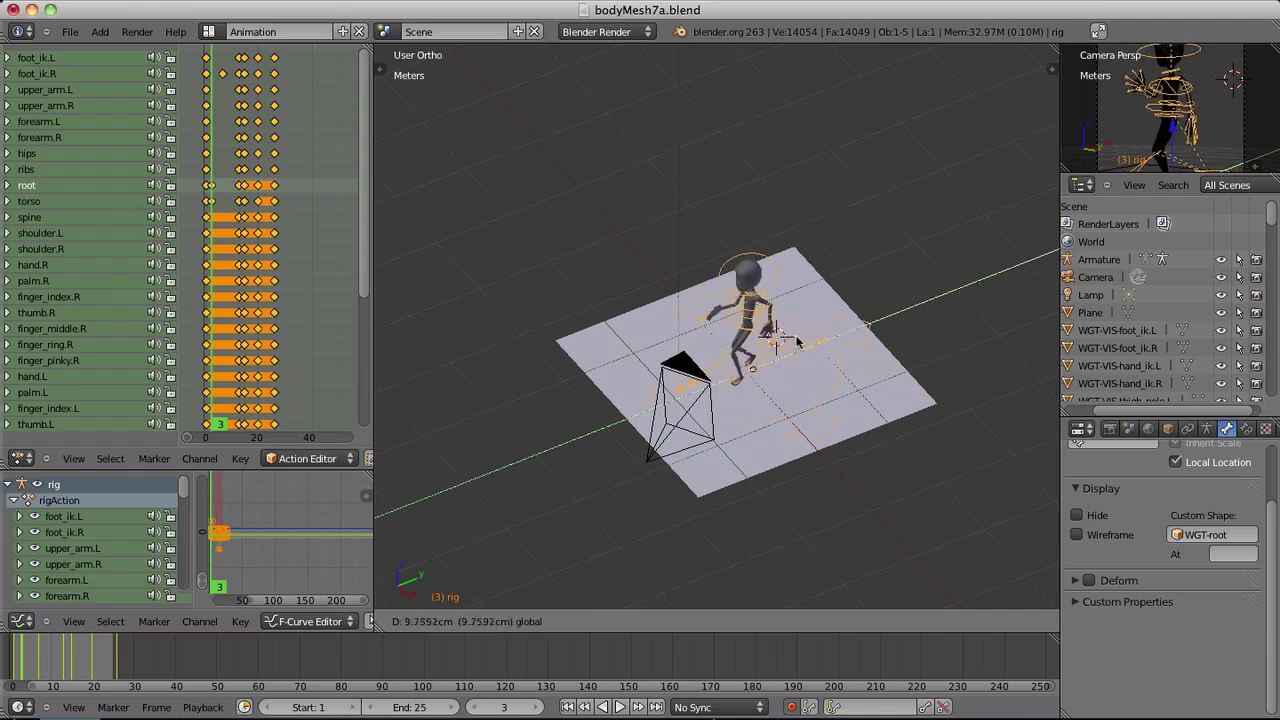
click(870, 313)
Step: Insert a LocRot keyframe for the rig object at frame 1
key(shift+Left)
key(i)
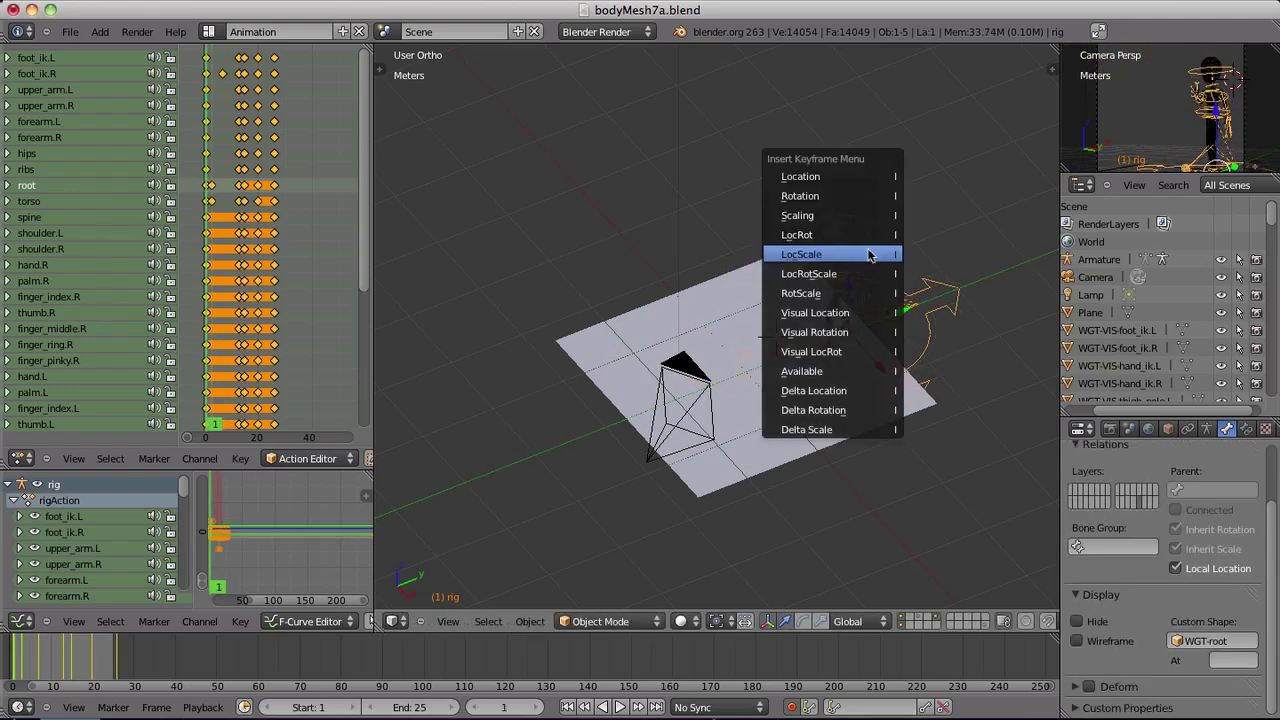
click(878, 235)
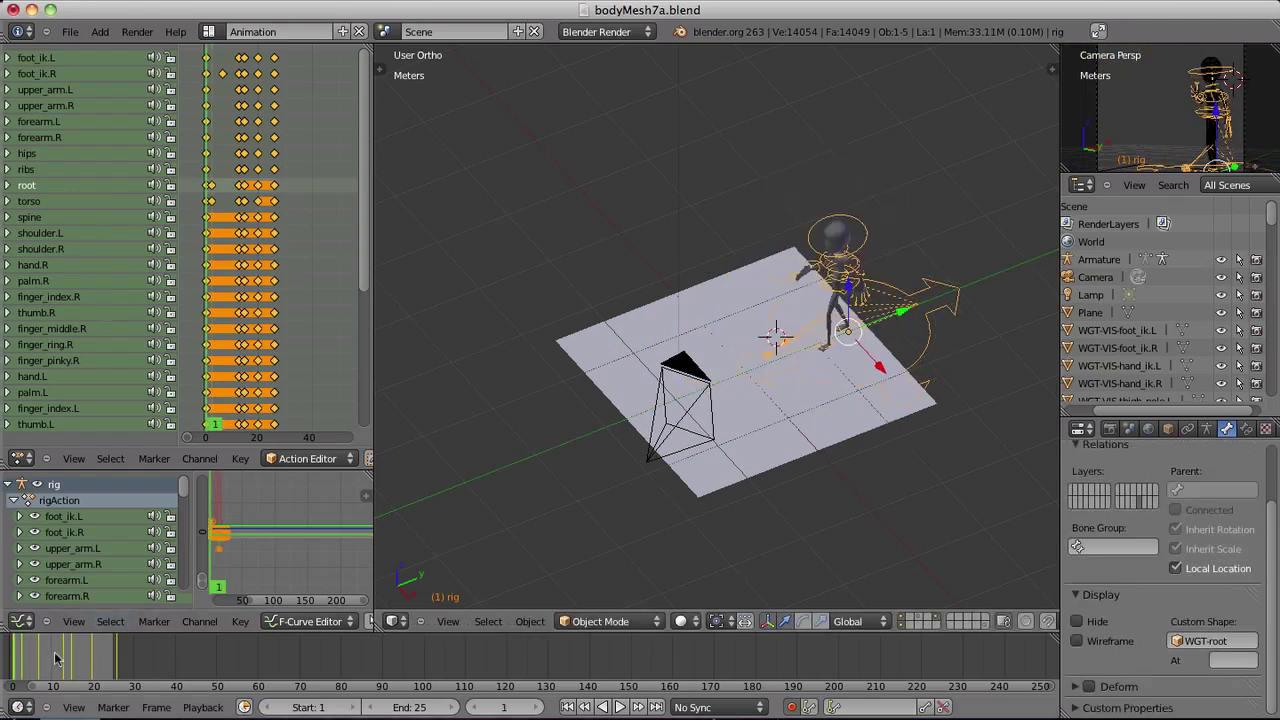
Step: At frame 26, move the rig along the Y axis to the plane's opposite edge beside the camera and keyframe it there
drag(112, 657, 117, 657)
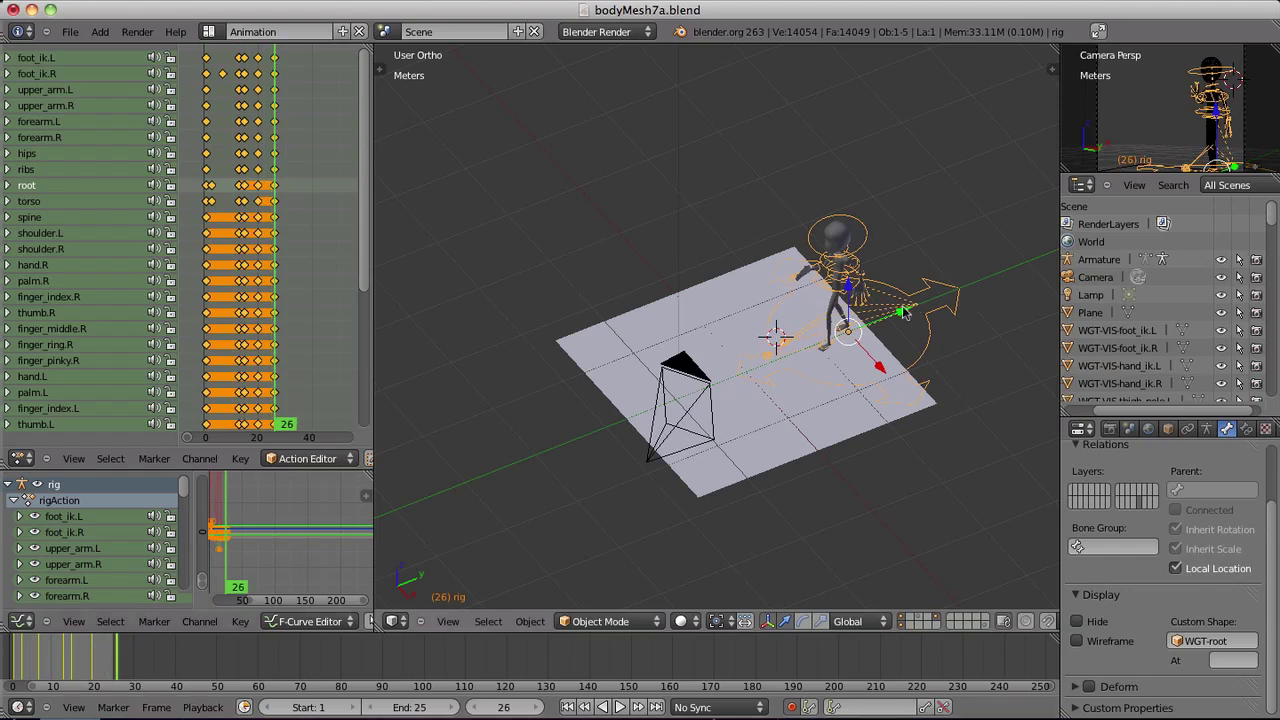
key(g)
click(733, 381)
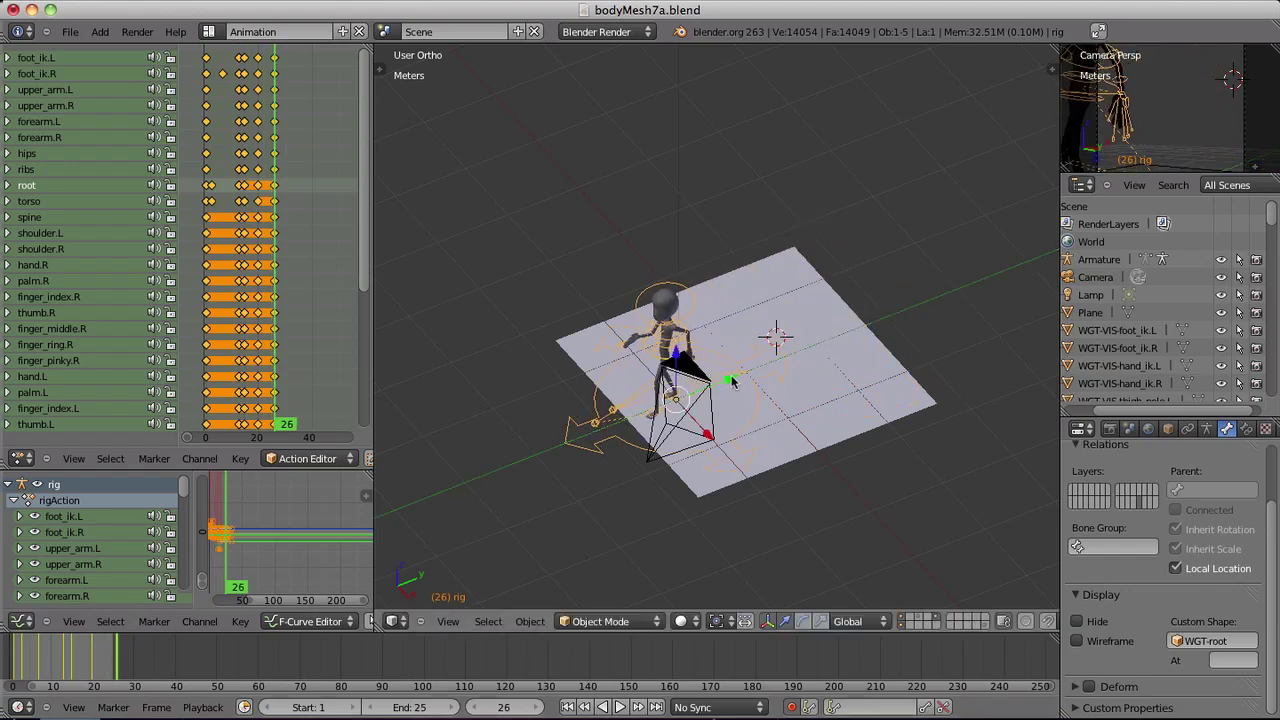
key(i)
click(733, 381)
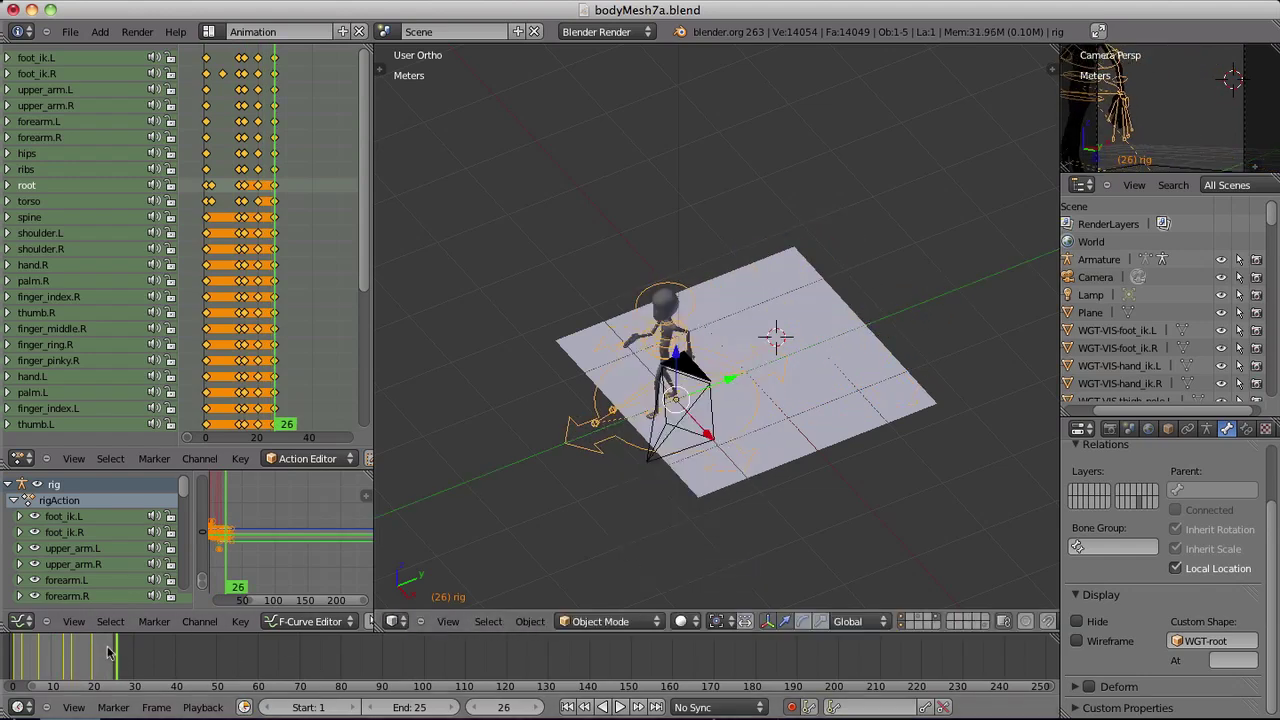
Step: Return to the start of the timeline, play the travelling walk in a close right side view with nothing selected, and stop it
drag(98, 654, 3, 665)
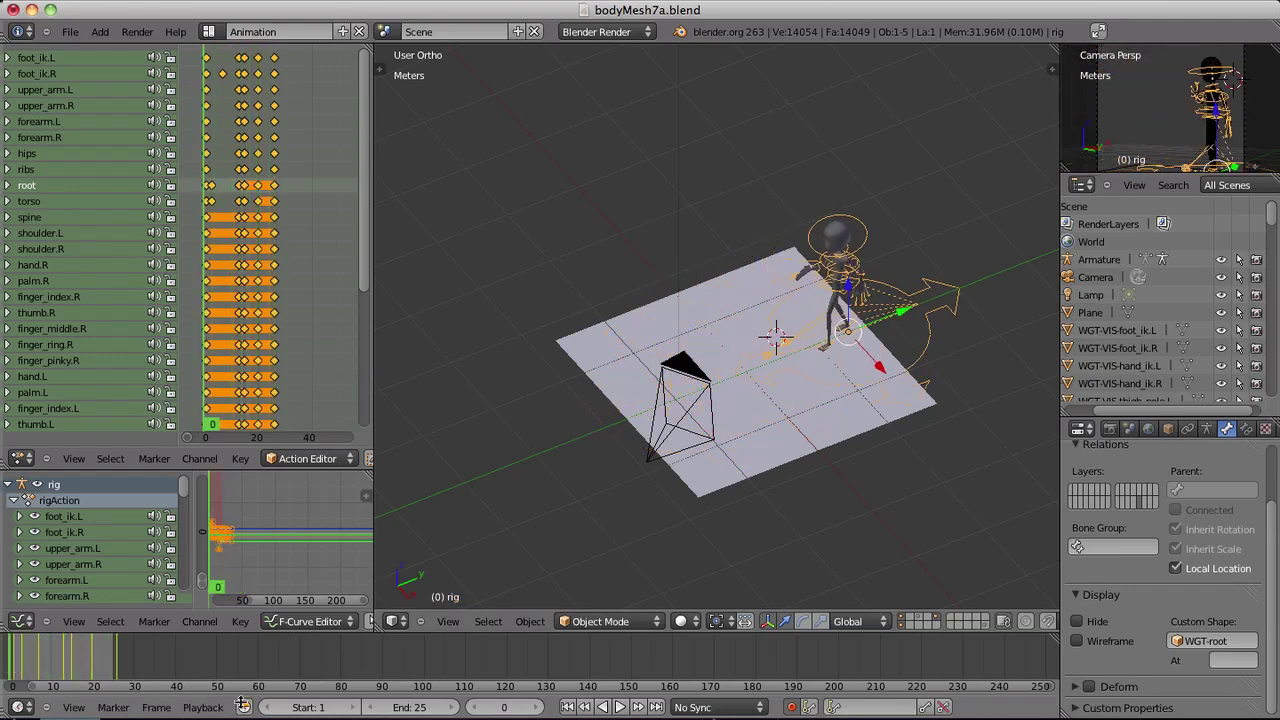
key(KP_3)
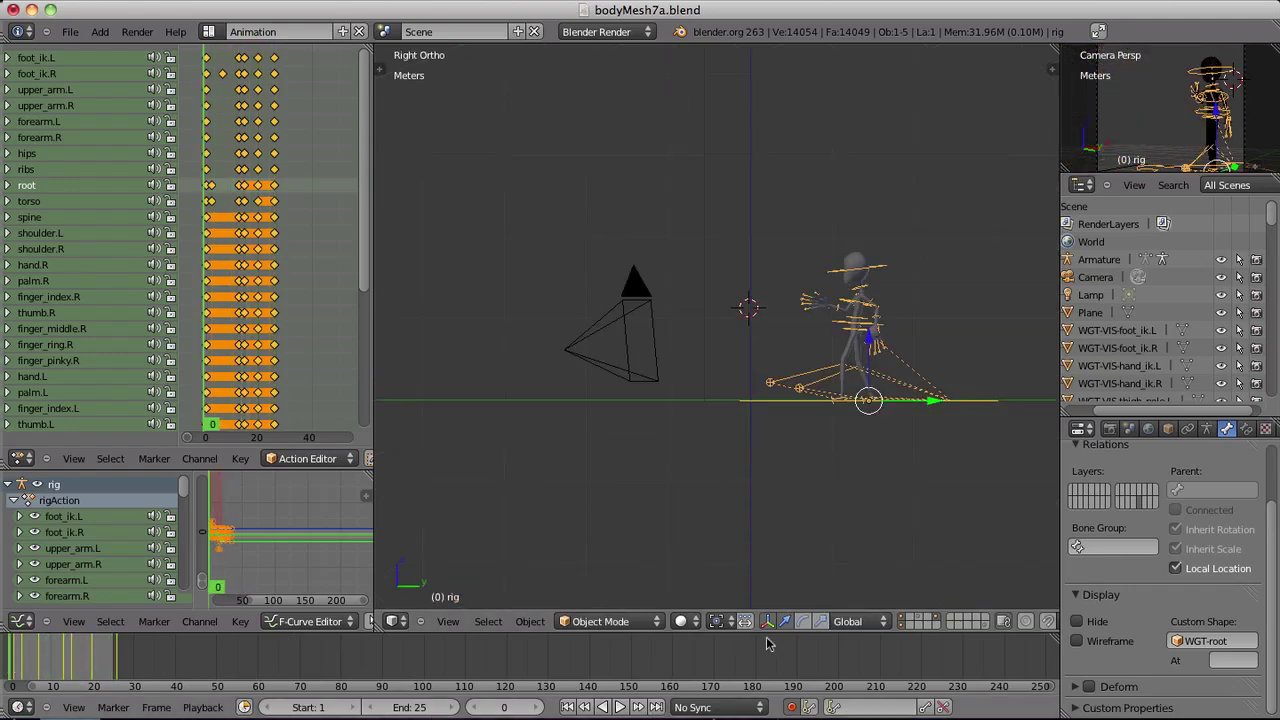
scroll(855, 437, up, 4)
shift+middle_drag(942, 423, 791, 394)
key(a)
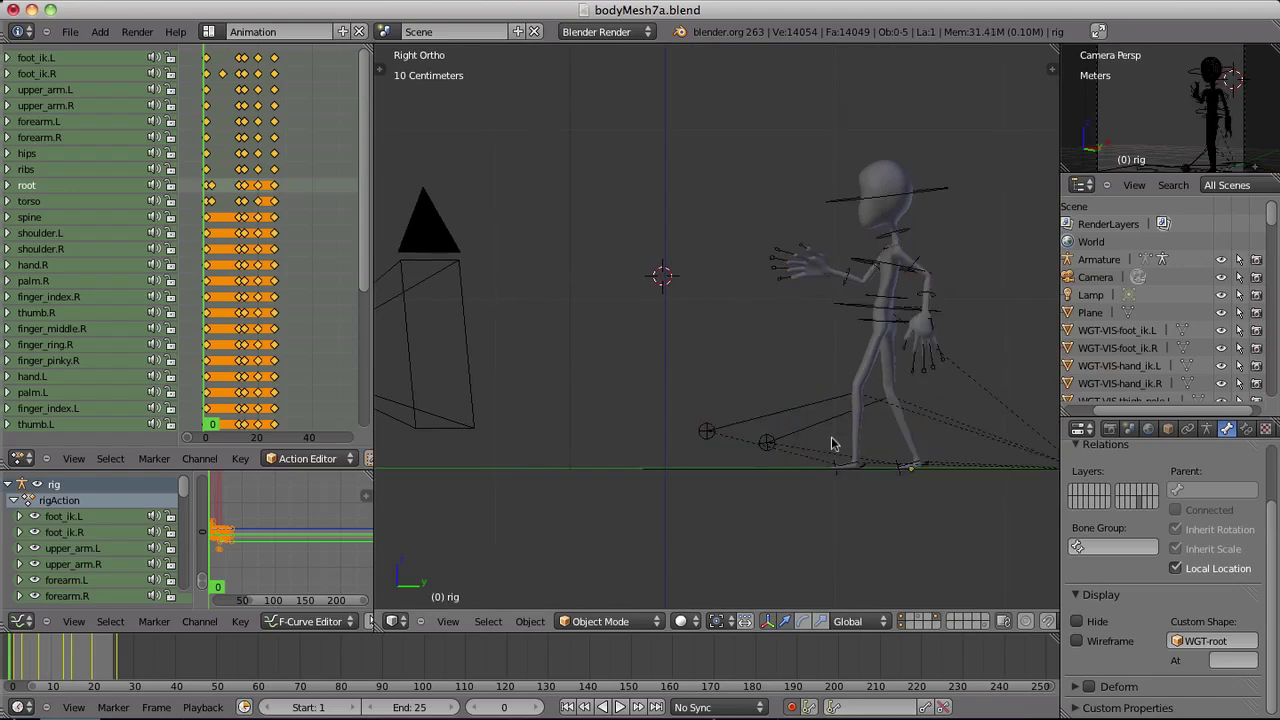
click(619, 707)
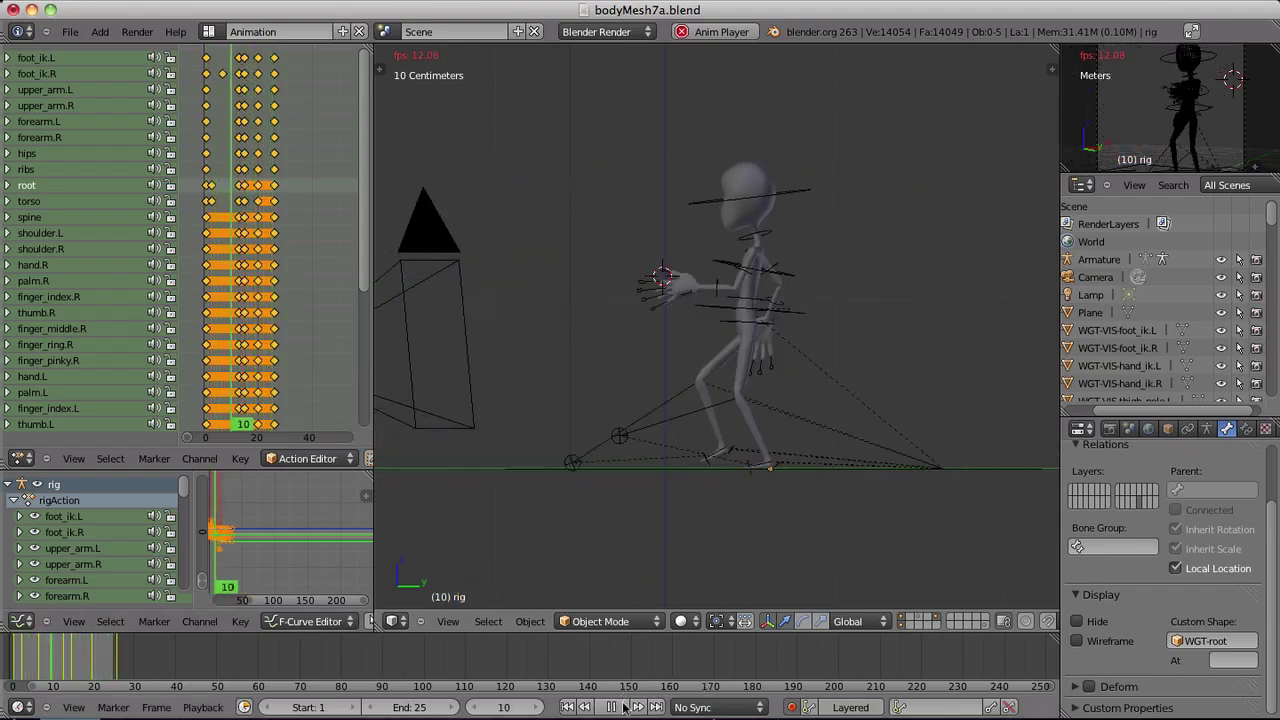
key(alt+a)
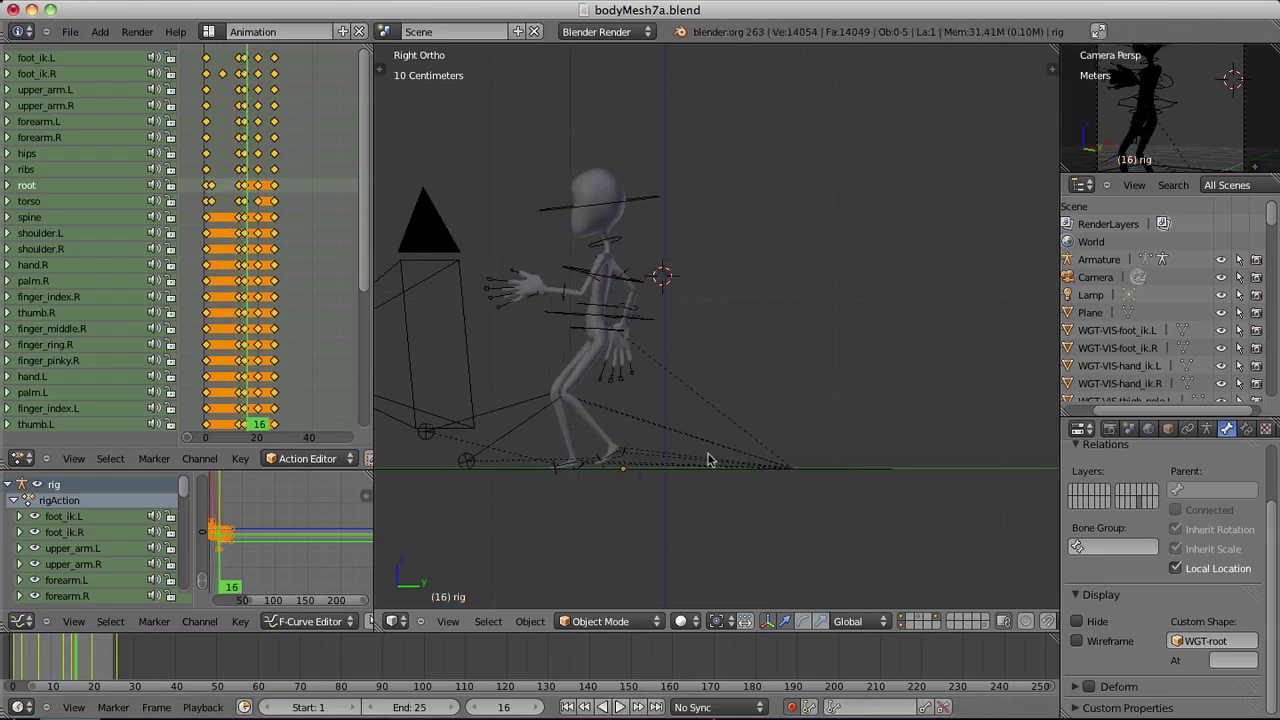
Step: Undo the rig's keyframed move at frame 26
right_click(707, 460)
key(Up)
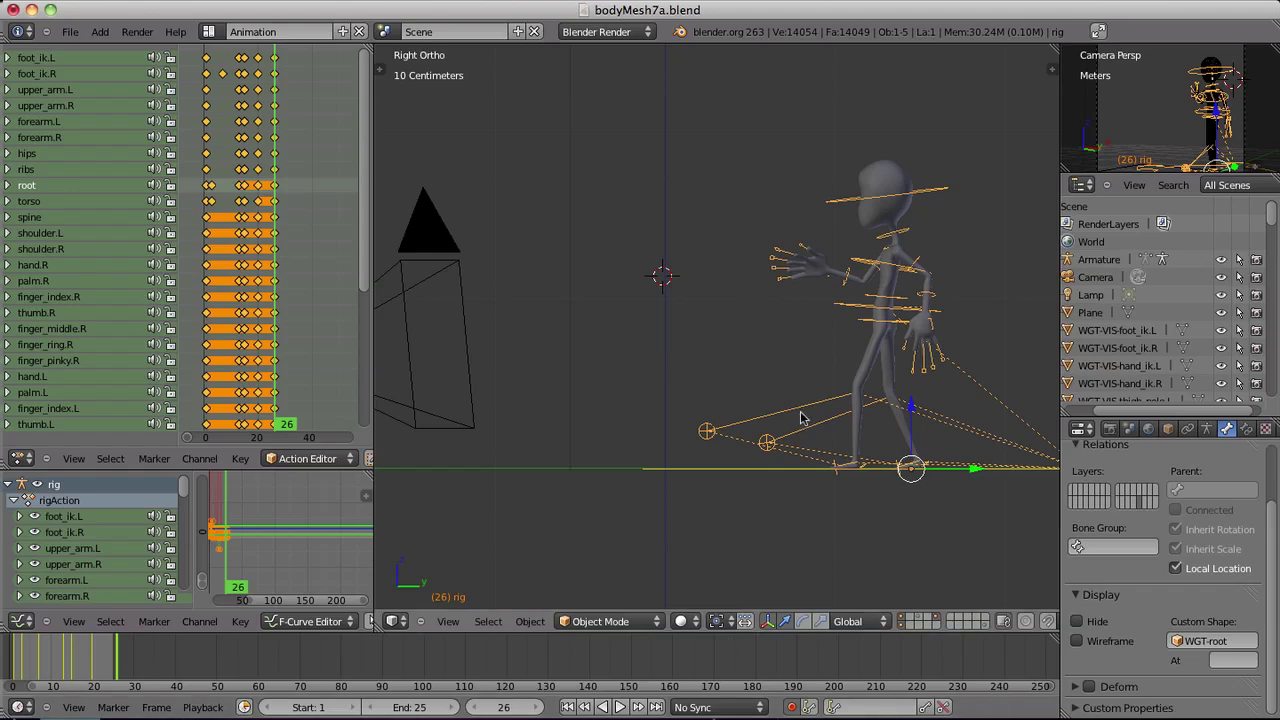
Step: Deselect everything and play the walk cycle in place from the side
key(a)
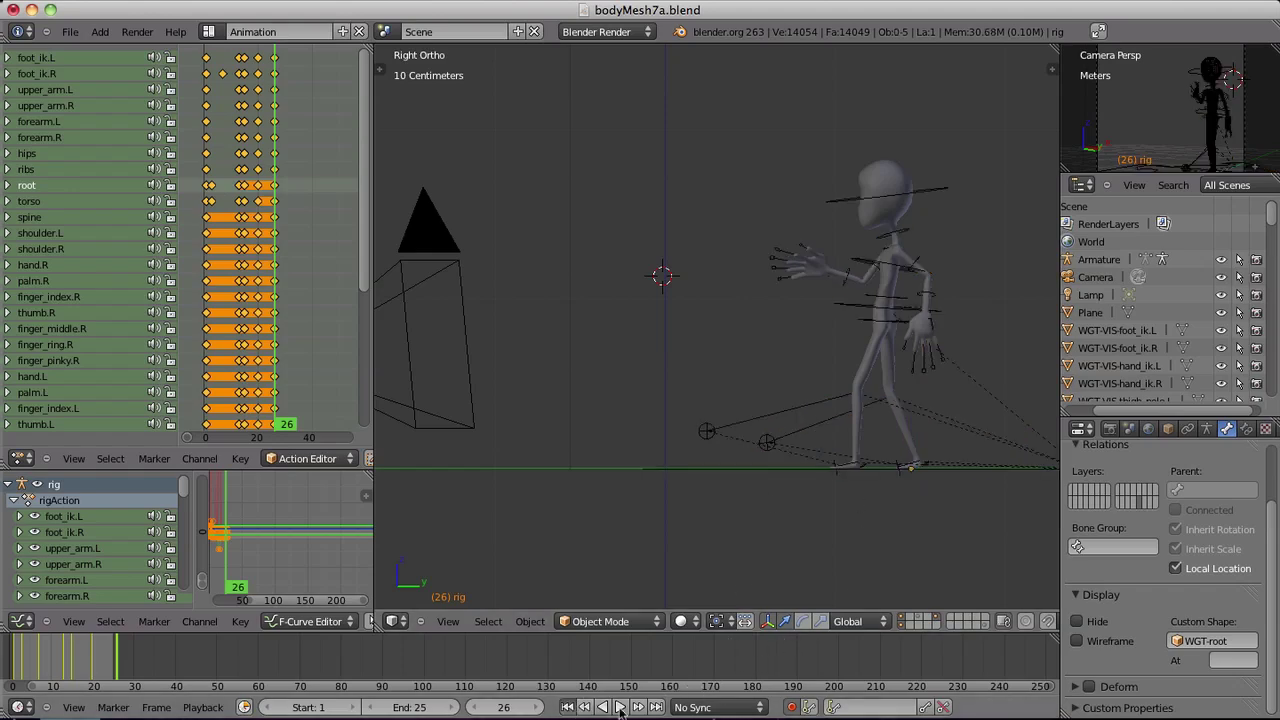
click(579, 707)
click(620, 707)
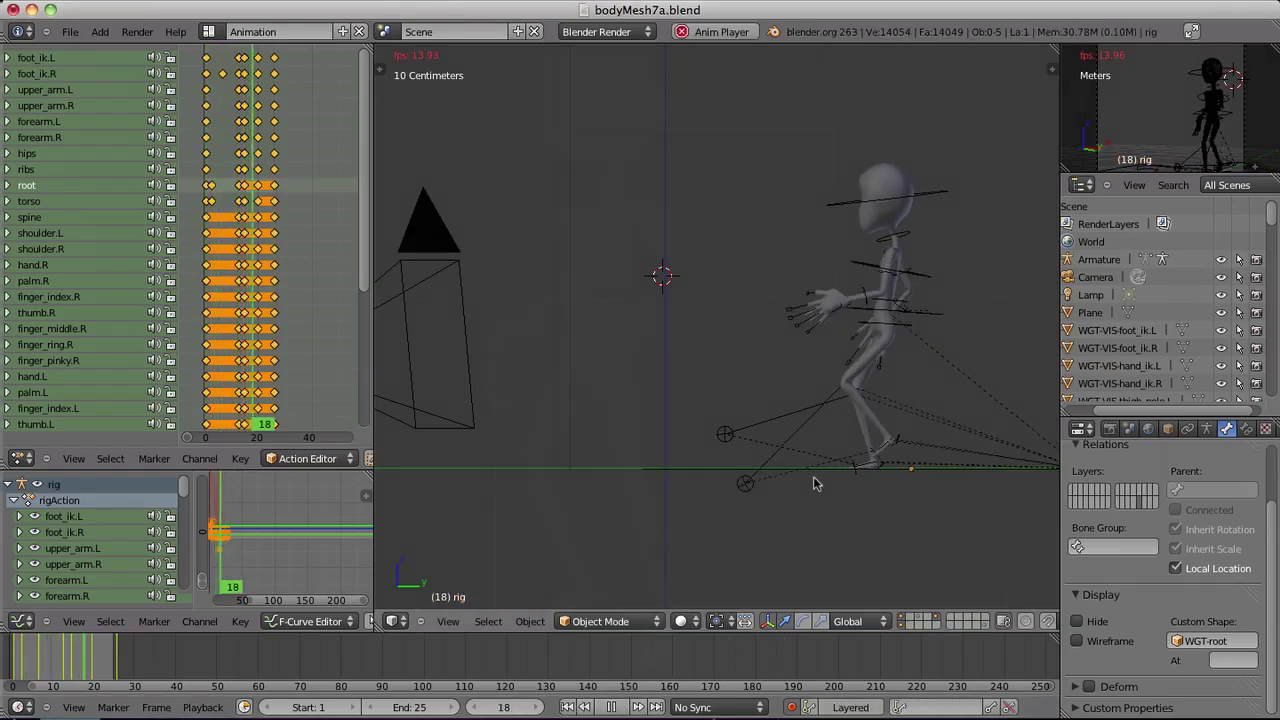